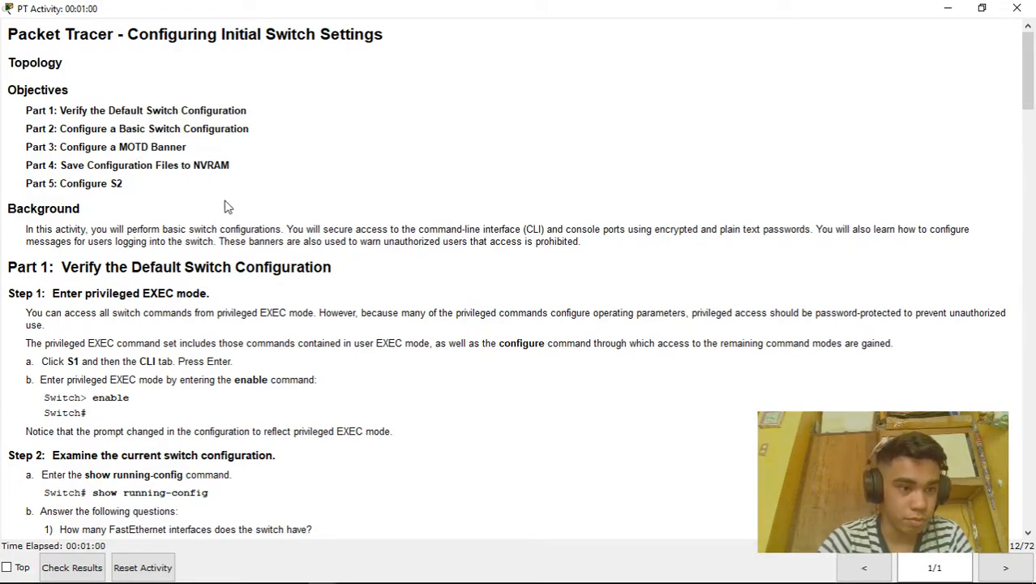
# Scroll the activity instructions, then bring up the Packet Tracer topology with switches S1 and S2
pyautogui.scroll(-3, 233, 183)
pyautogui.scroll(-1, 233, 187)
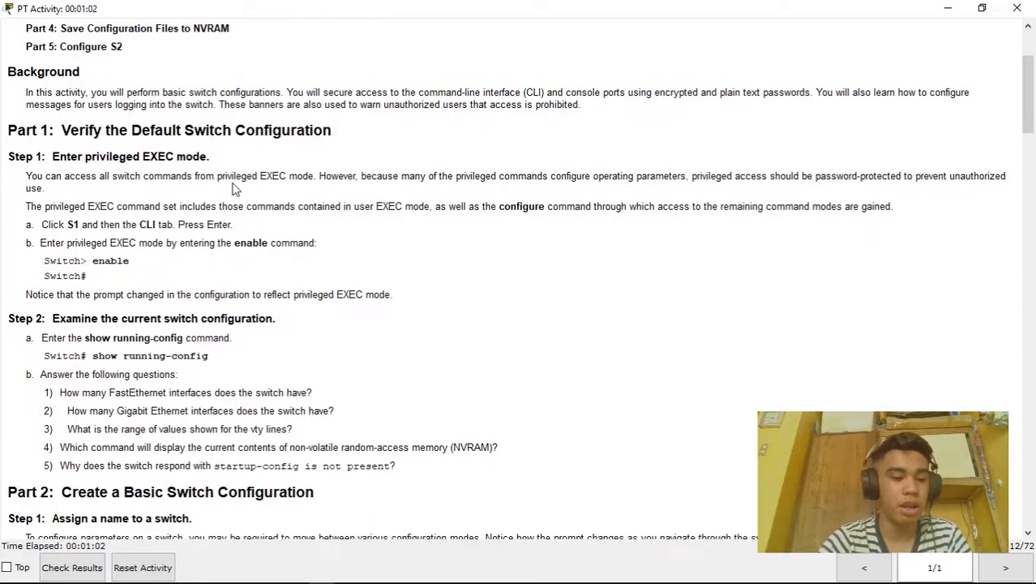
pyautogui.hotkey('alt', 'Tab')
pyautogui.hotkey('alt', 'Tab')
pyautogui.hotkey('alt', 'Tab')
pyautogui.hotkey('alt', 'Tab')
pyautogui.hotkey('alt', 'Tab')
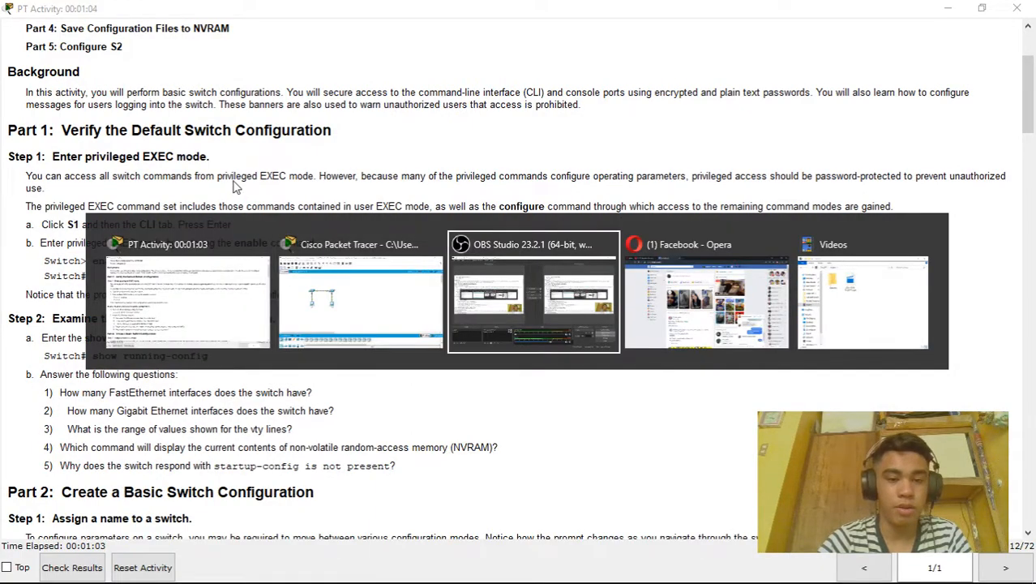
pyautogui.hotkey('alt', 'Tab')
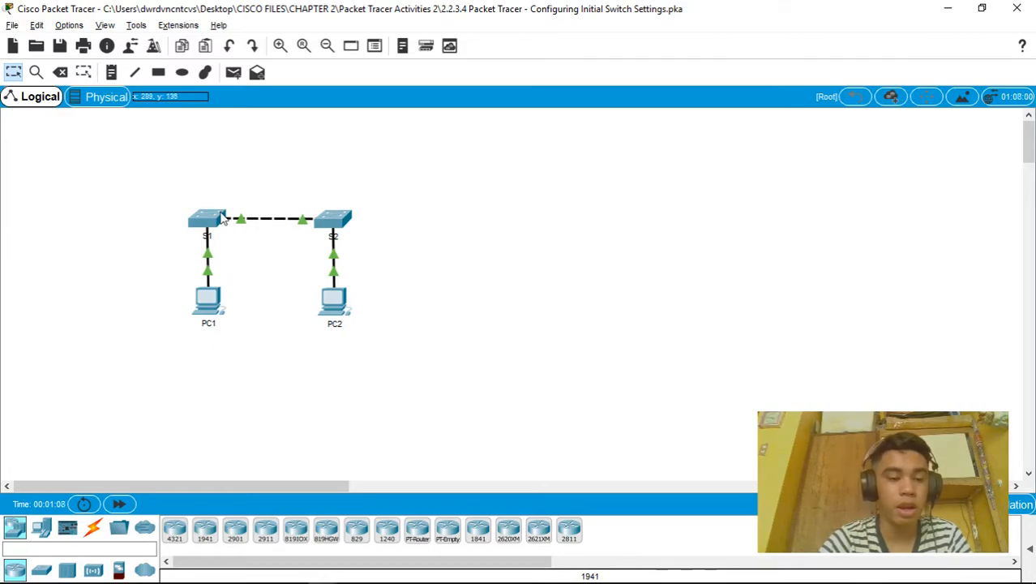
# Open S1's CLI, enter privileged EXEC mode with enable, and run show run
pyautogui.click(209, 220)
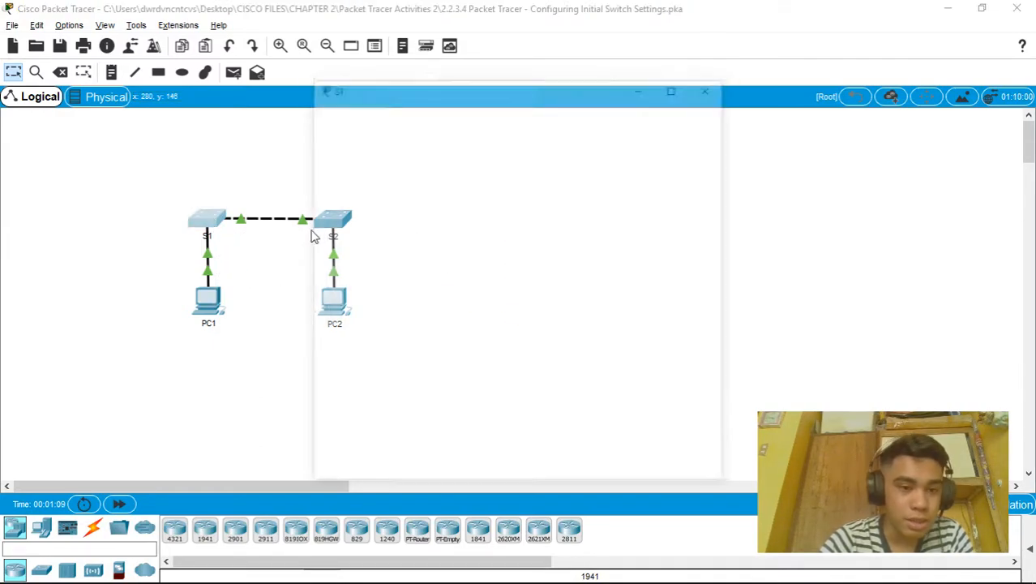
pyautogui.click(417, 119)
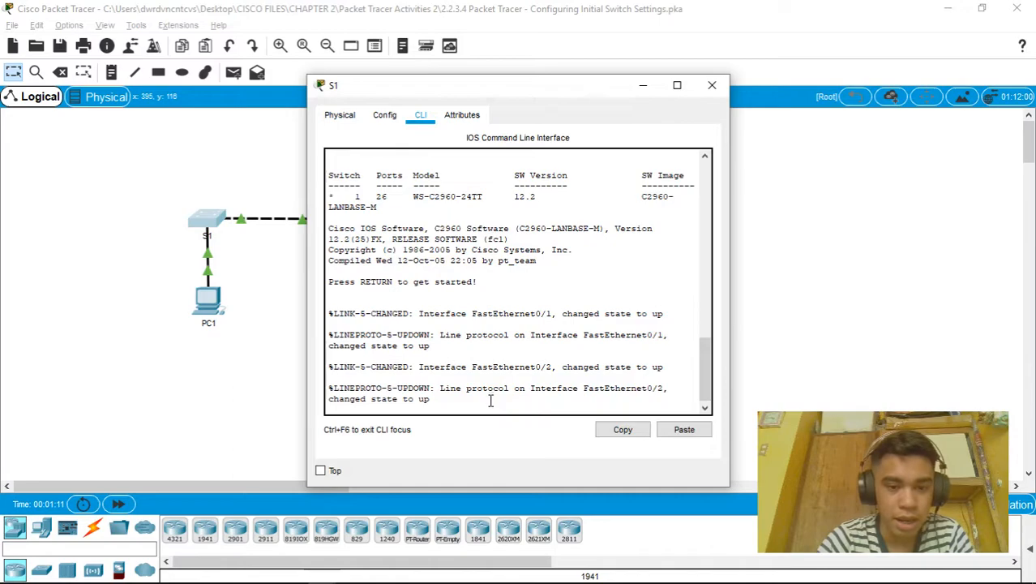
pyautogui.press('Return')
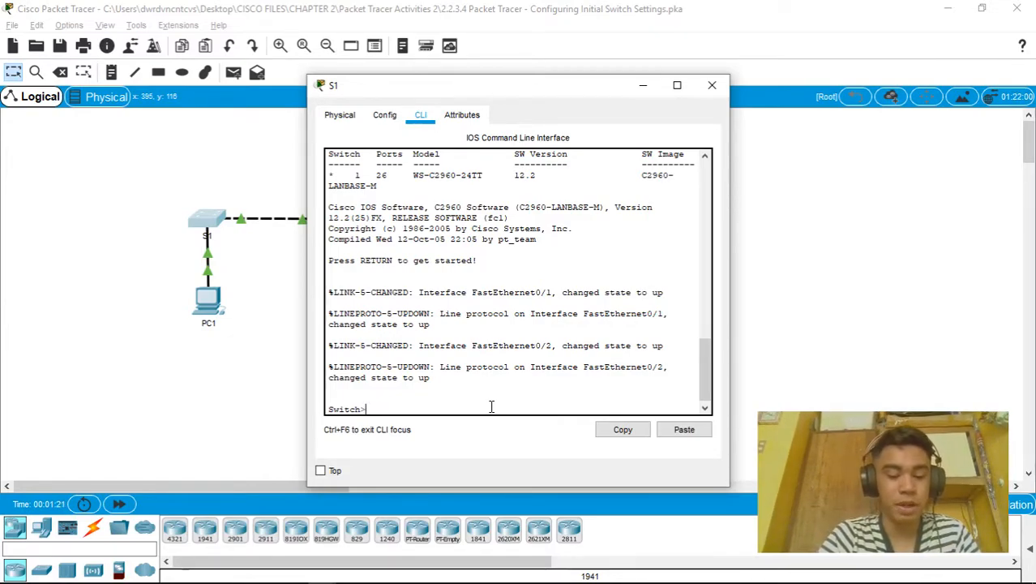
pyautogui.write('enable')
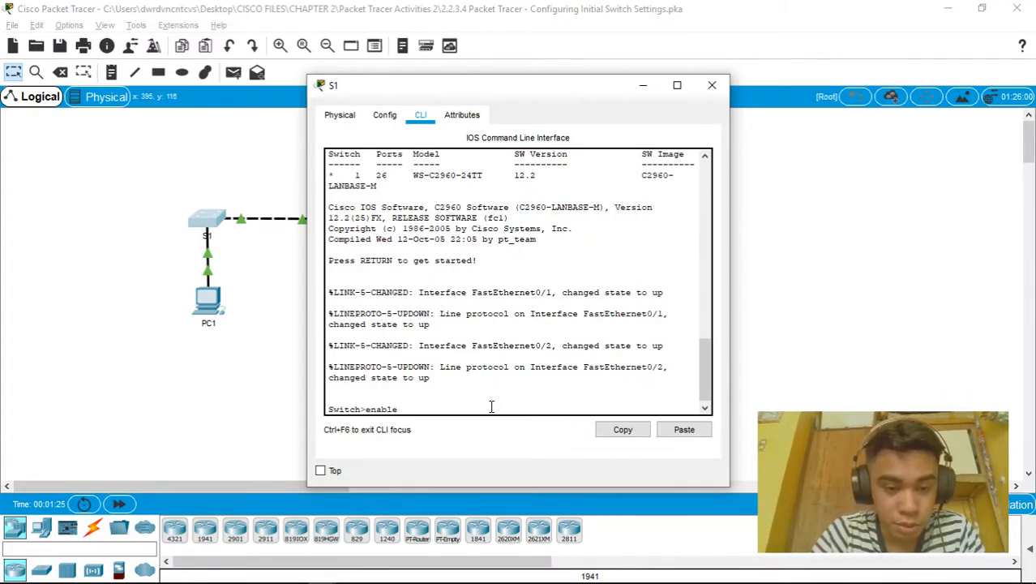
pyautogui.press('Return')
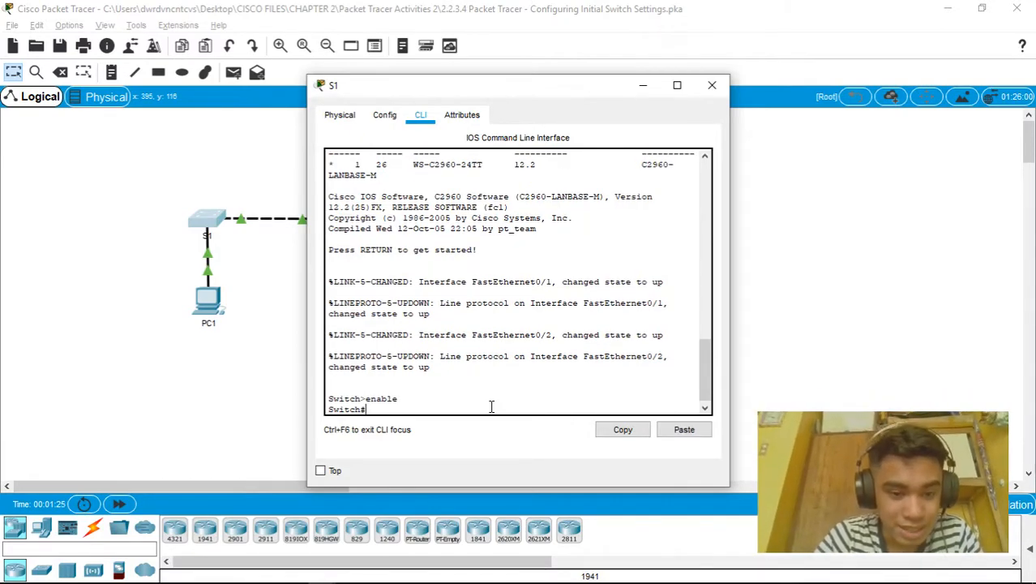
pyautogui.write('show run')
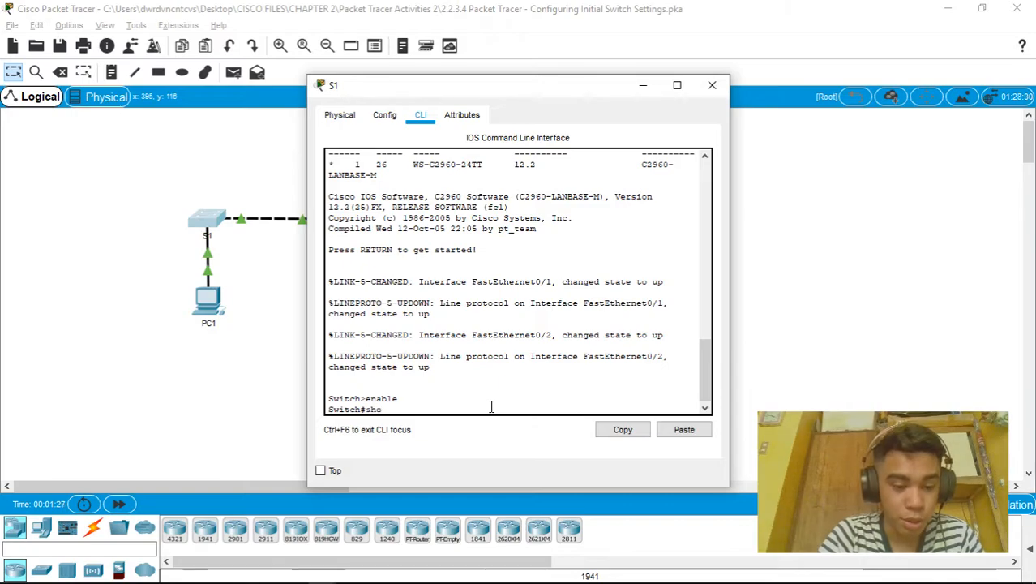
pyautogui.press('Return')
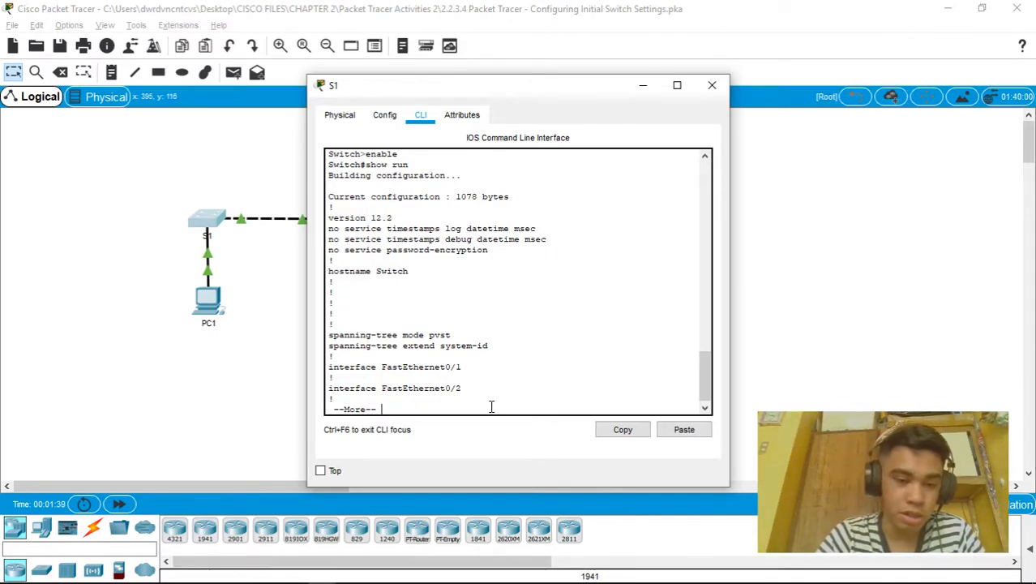
# Page through S1's default running configuration to the end and back to the Switch# prompt
pyautogui.press('space')
pyautogui.press('space')
pyautogui.press('space')
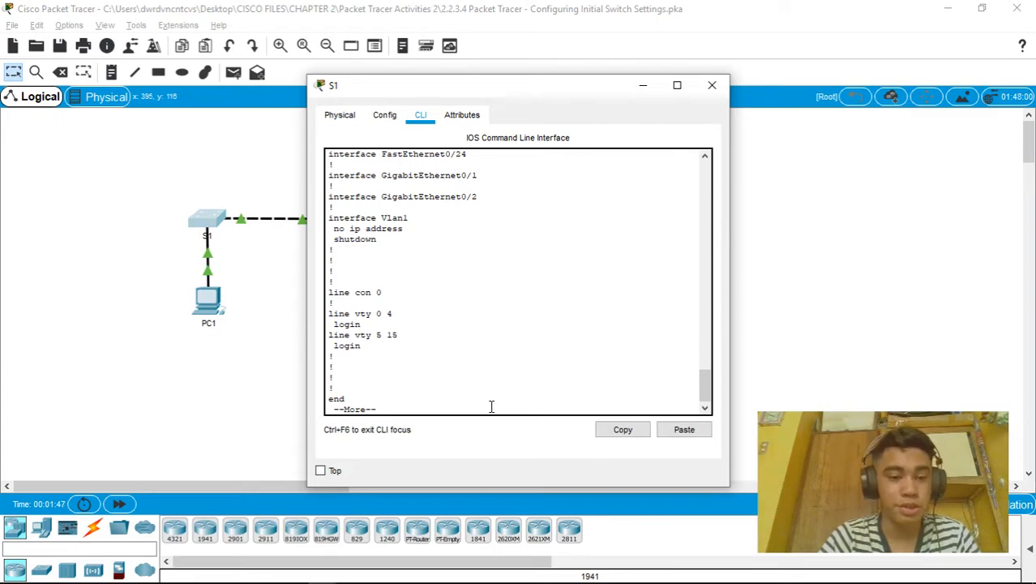
pyautogui.press('space')
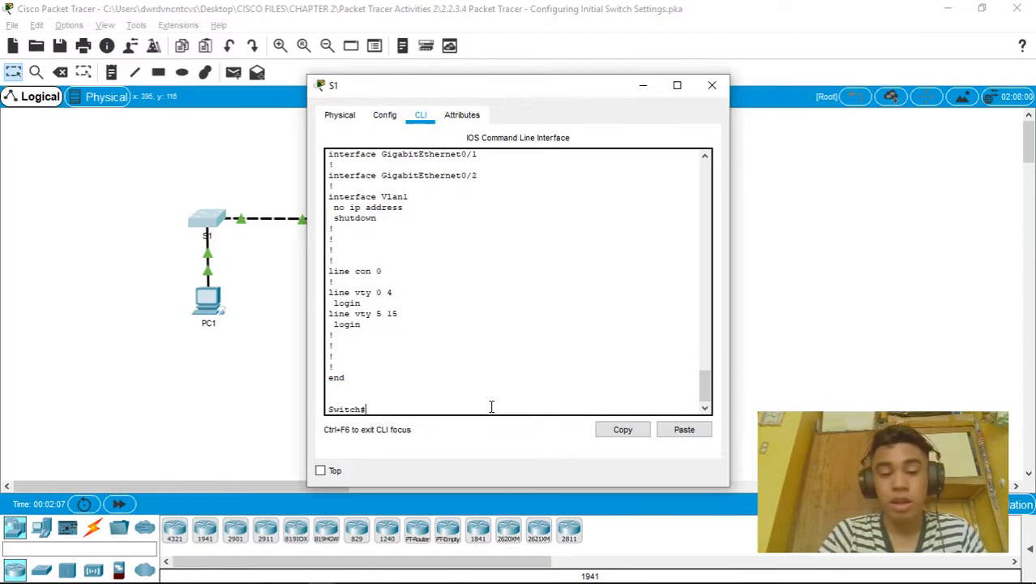
# Set the hostname to S1 in global configuration mode, then bring up the activity instructions
pyautogui.write('conf t')
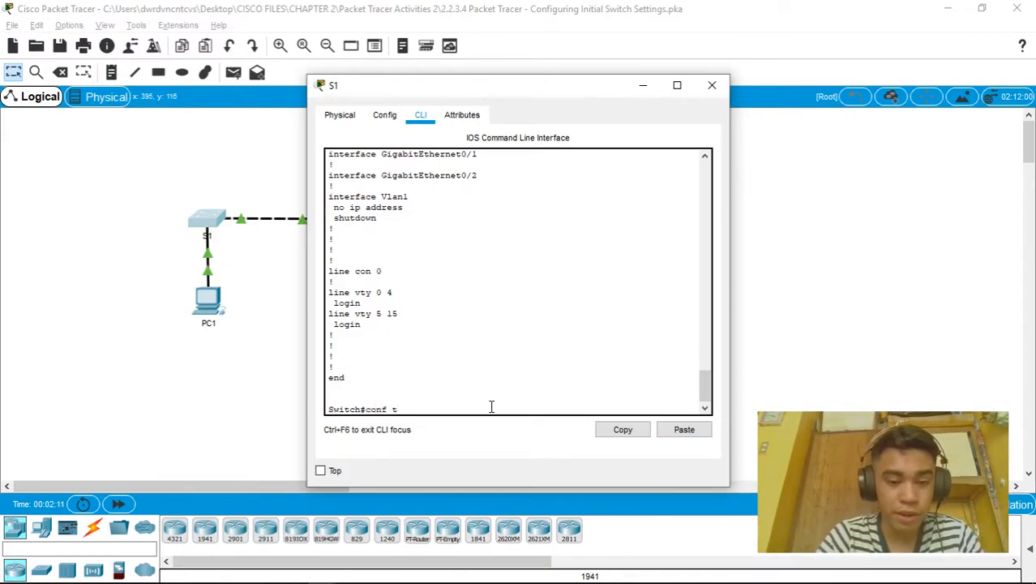
pyautogui.press('Return')
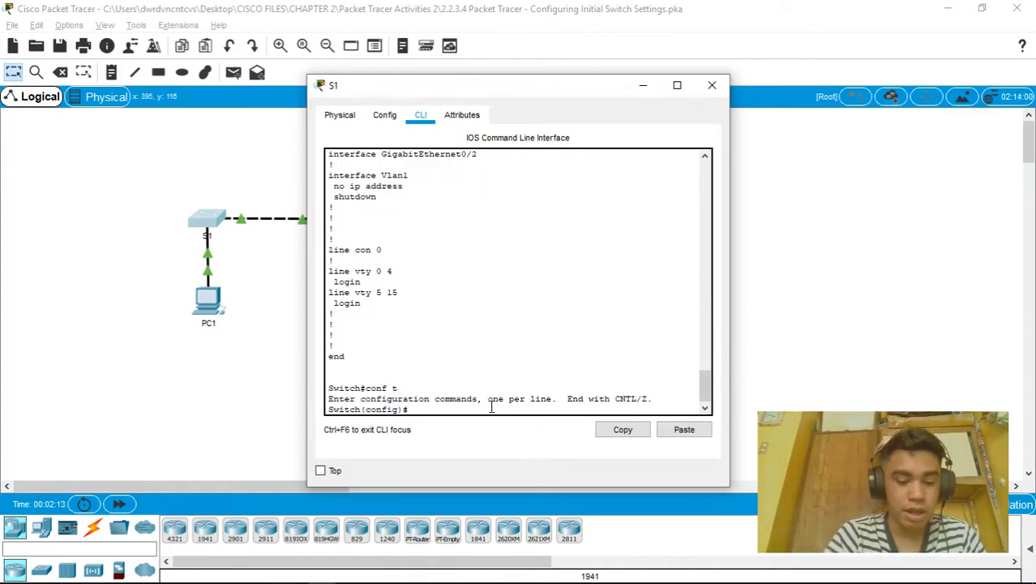
pyautogui.write('hostna')
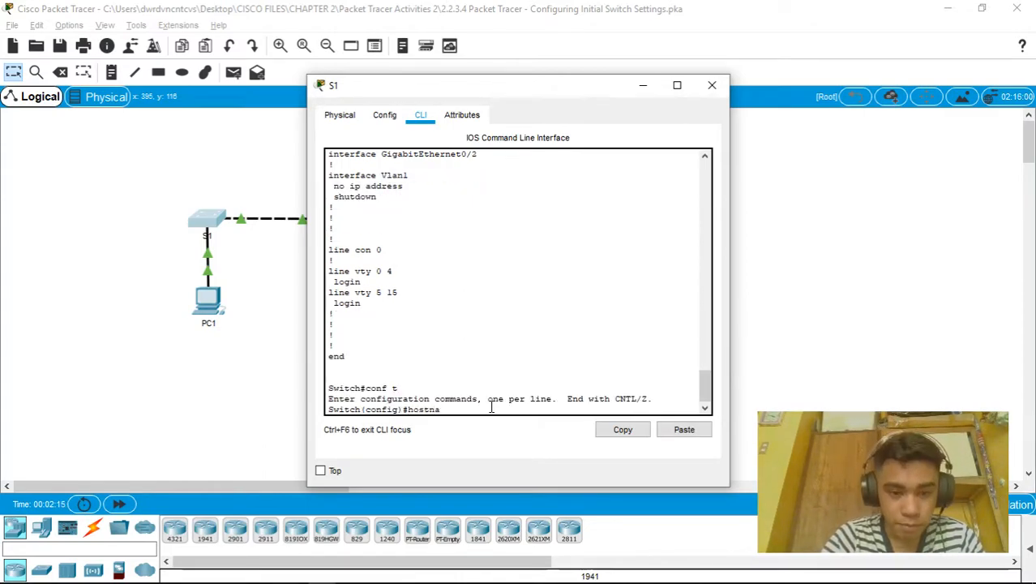
pyautogui.write('me')
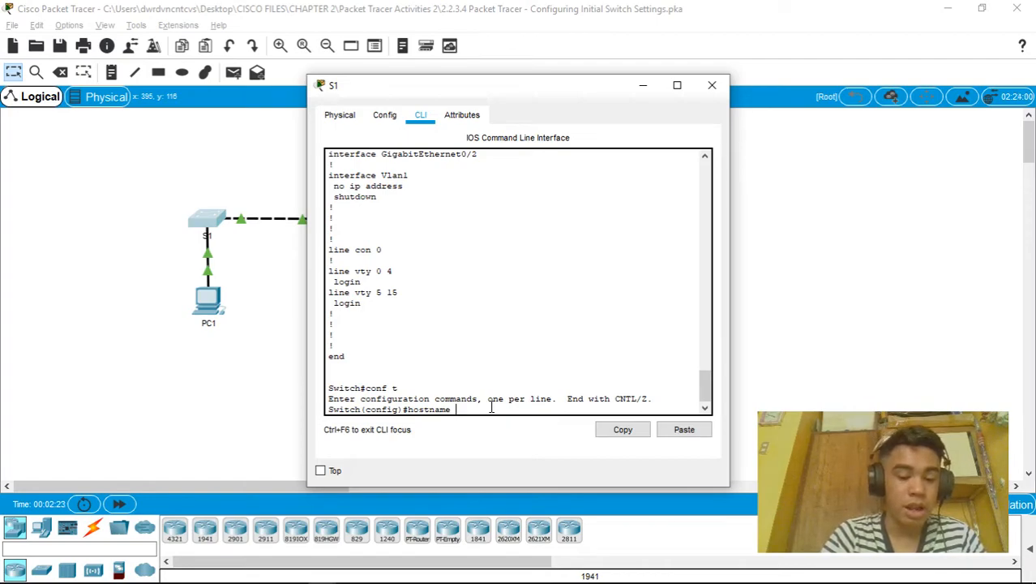
pyautogui.write('S1')
pyautogui.press('Return')
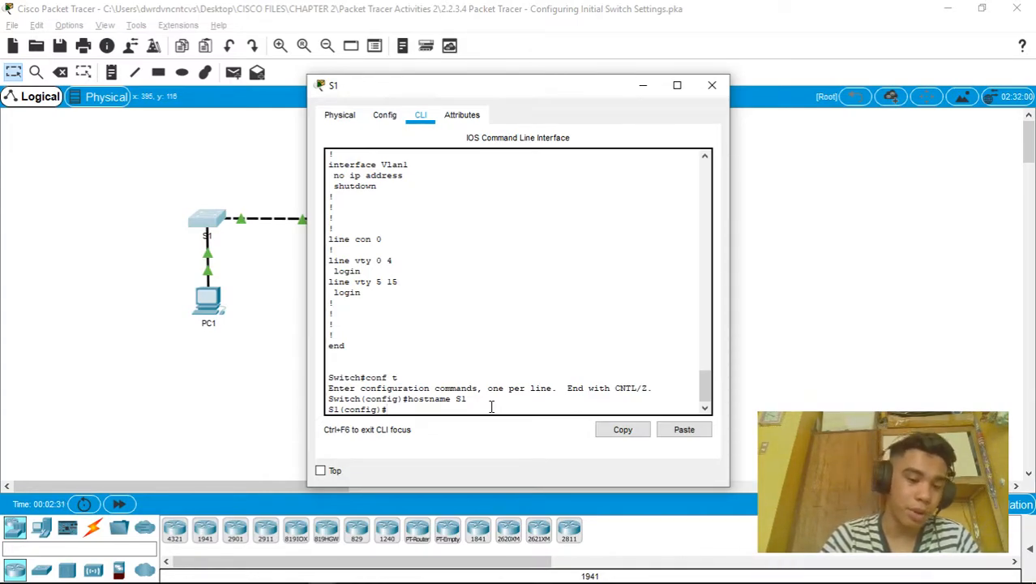
pyautogui.hotkey('alt', 'Tab')
pyautogui.press('Tab')
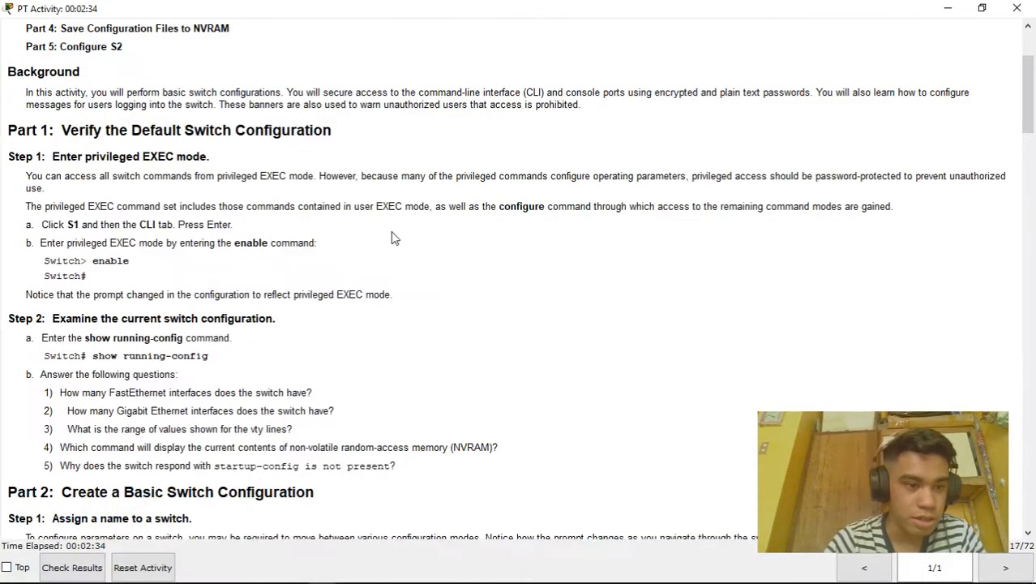
# Review Part 2 Step 2's console-line steps in the instructions, then return to S1's CLI
pyautogui.scroll(2, 395, 238)
pyautogui.scroll(-4, 395, 237)
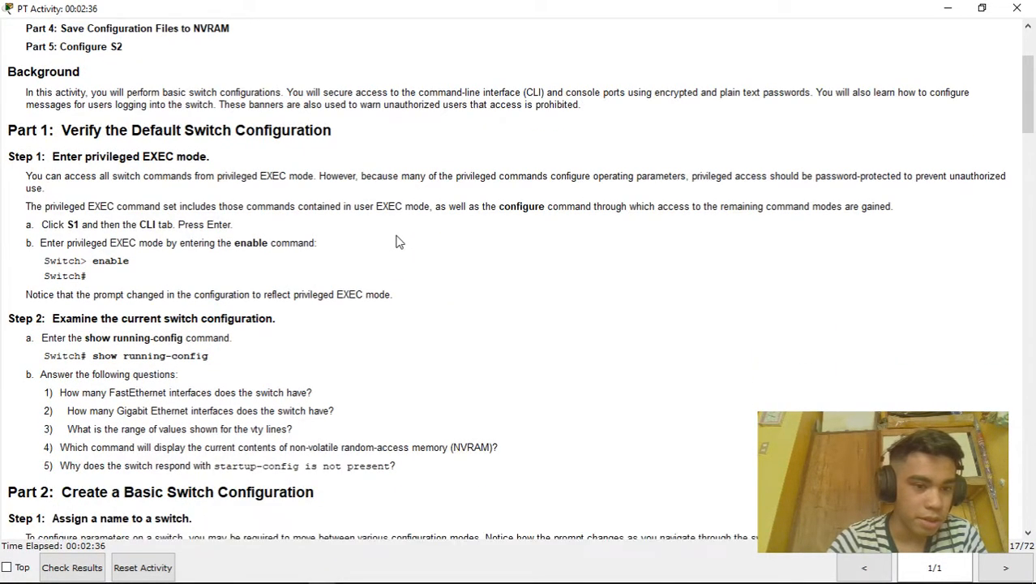
pyautogui.scroll(-5, 456, 354)
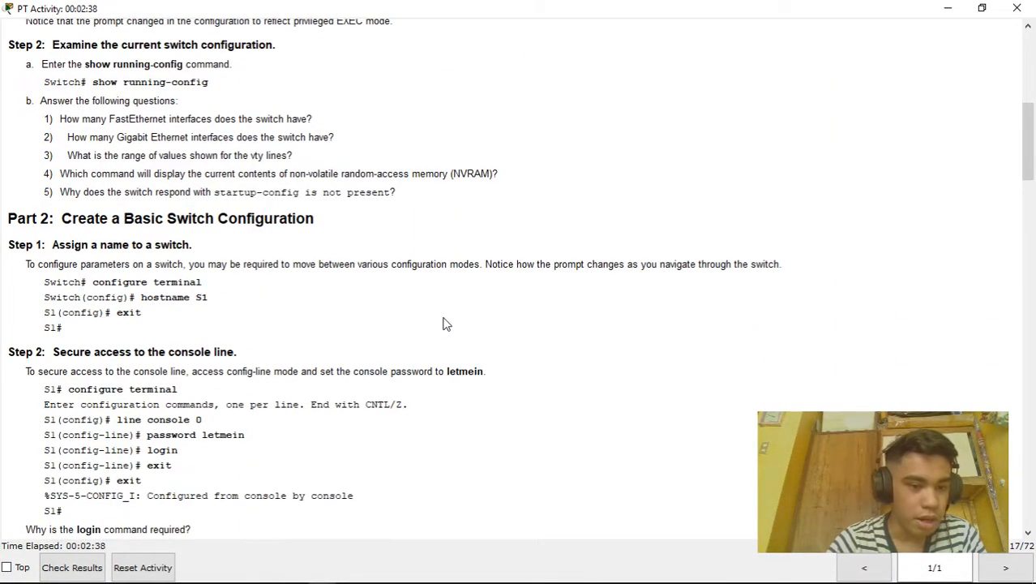
pyautogui.hotkey('alt', 'Tab')
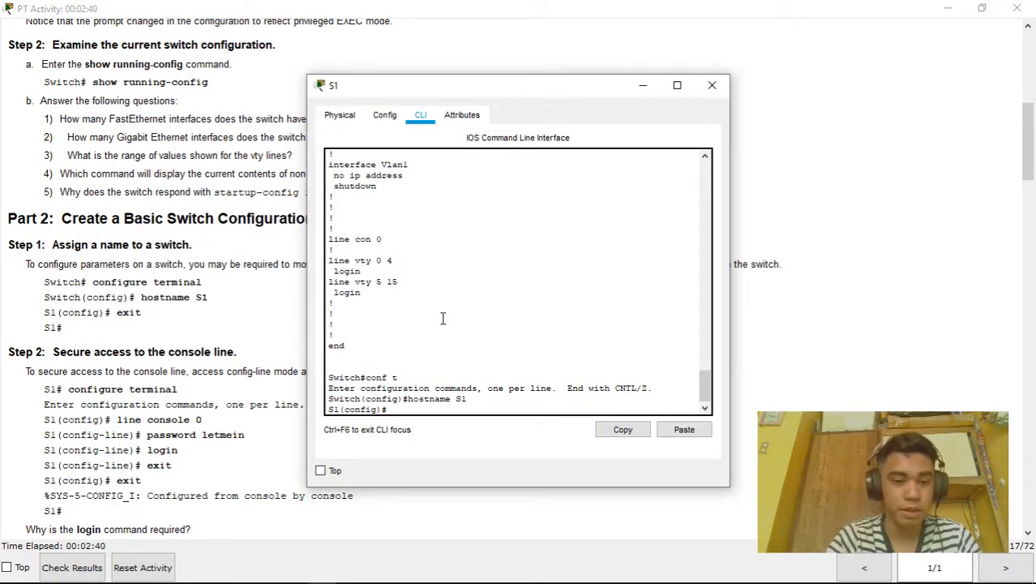
pyautogui.hotkey('alt', 'Tab')
pyautogui.press('Tab')
pyautogui.hotkey('alt', 'Tab')
pyautogui.press('Tab')
pyautogui.press('Tab')
pyautogui.press('Tab')
pyautogui.press('Tab')
pyautogui.press('Tab')
pyautogui.press('Tab')
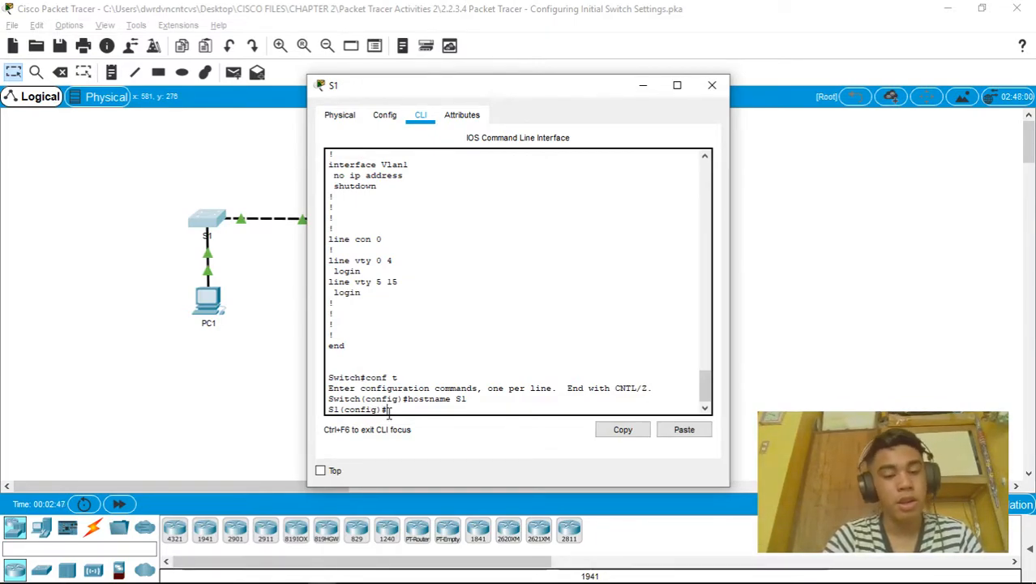
# Give S1's line console 0 a password, require login, and exit line configuration
pyautogui.write('line console 0')
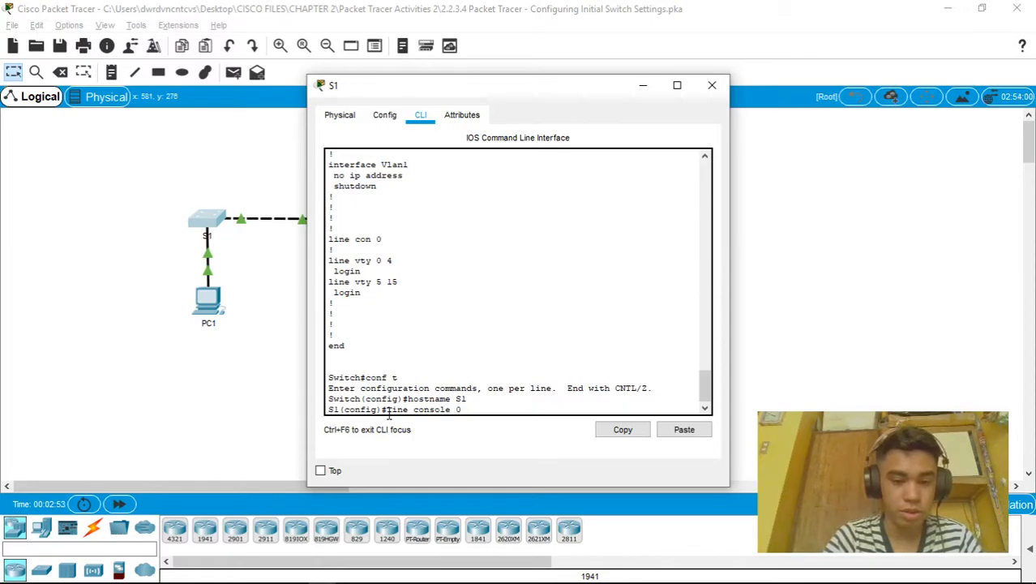
pyautogui.press('Return')
pyautogui.press('Return')
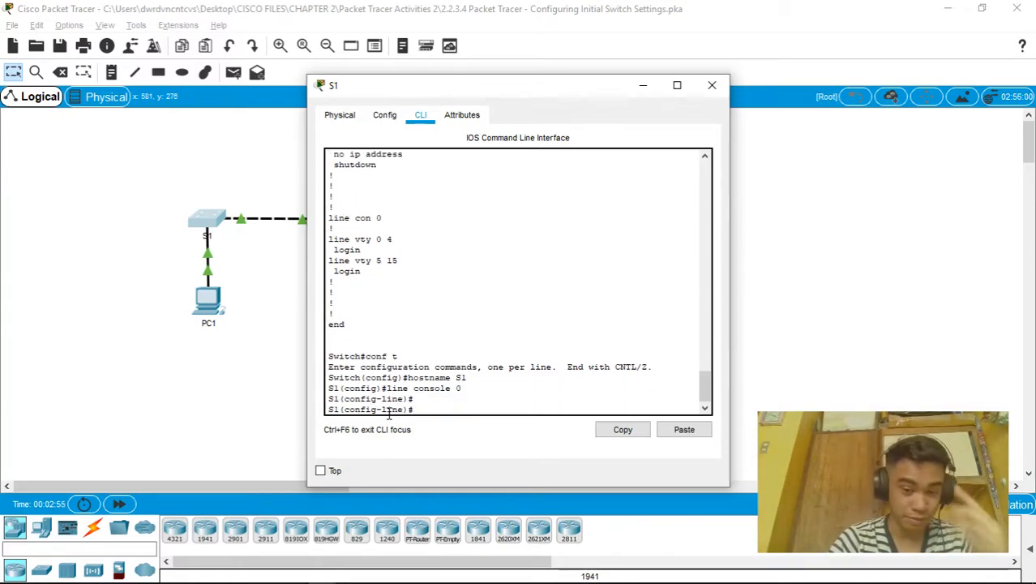
pyautogui.write('password')
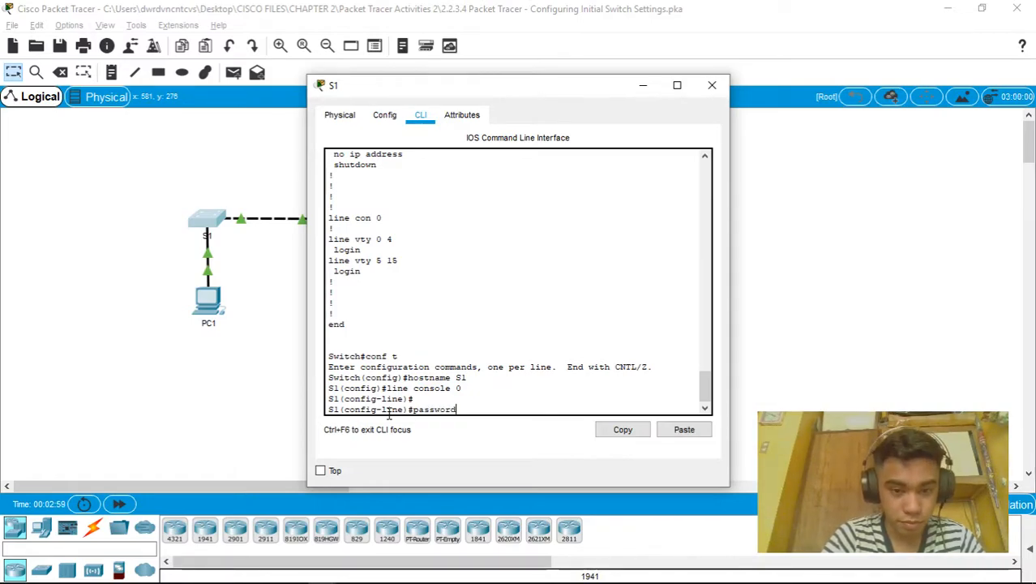
pyautogui.write(' letmein')
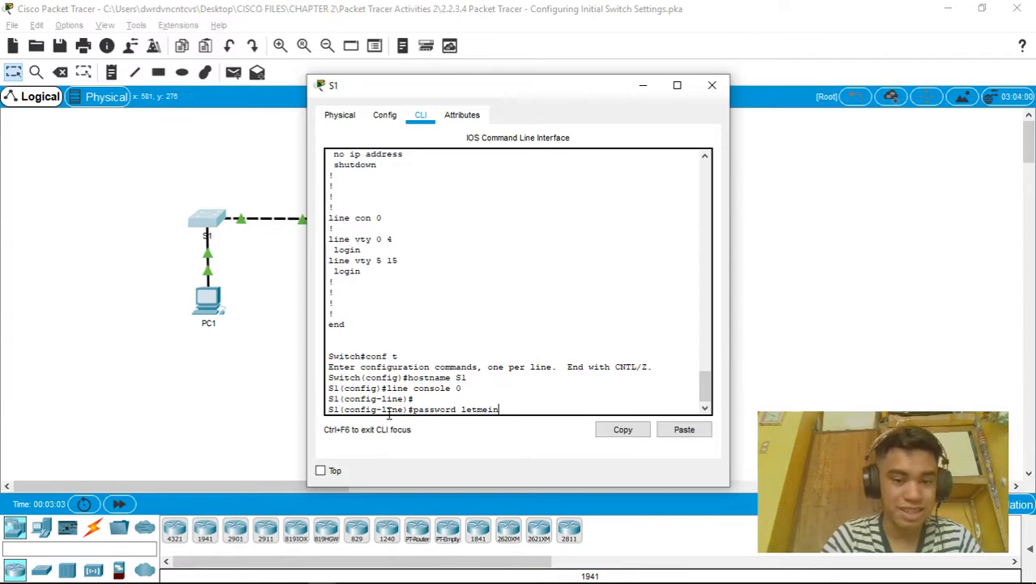
pyautogui.press('Return')
pyautogui.write('log')
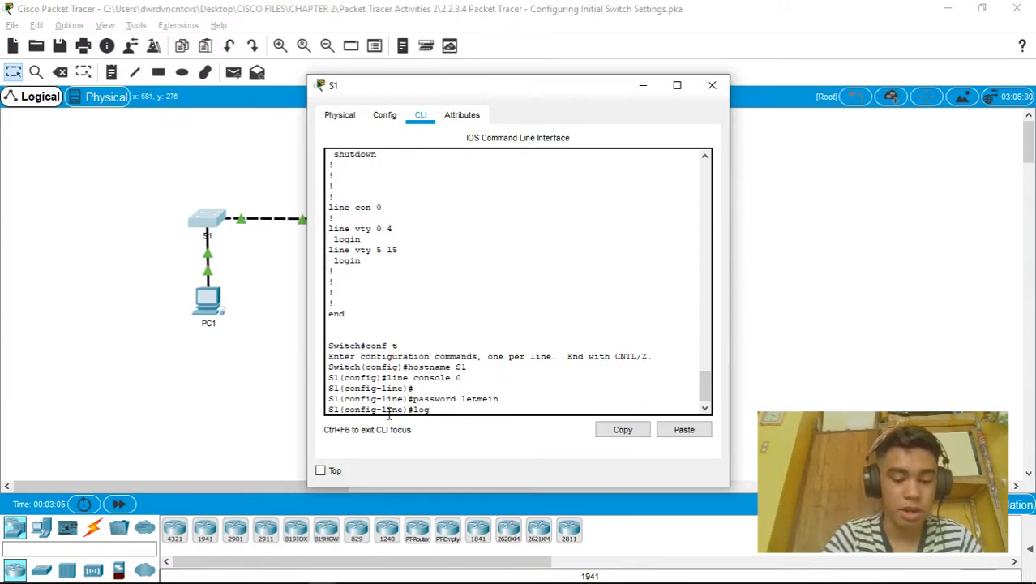
pyautogui.write('in')
pyautogui.press('Return')
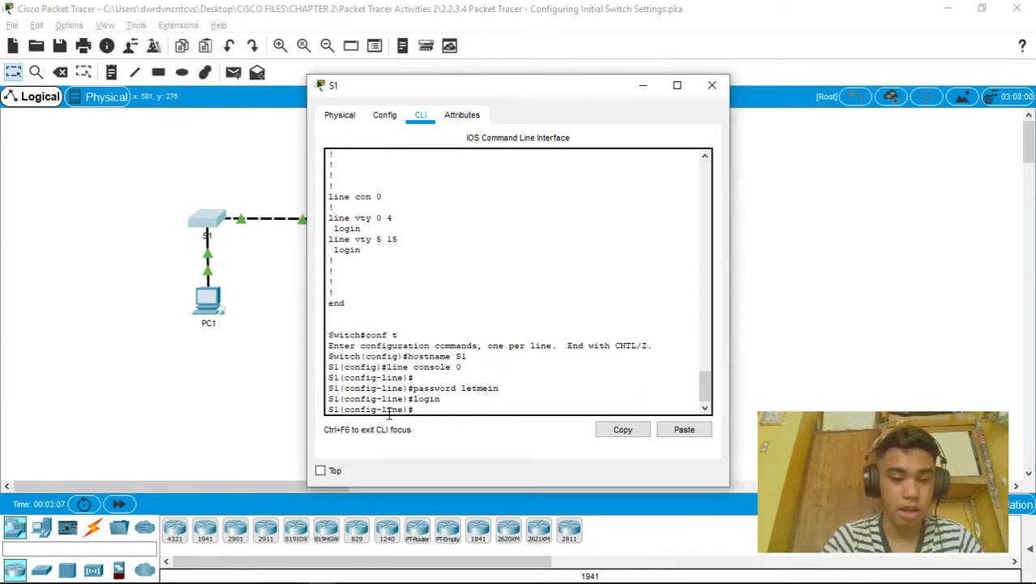
pyautogui.write('exit')
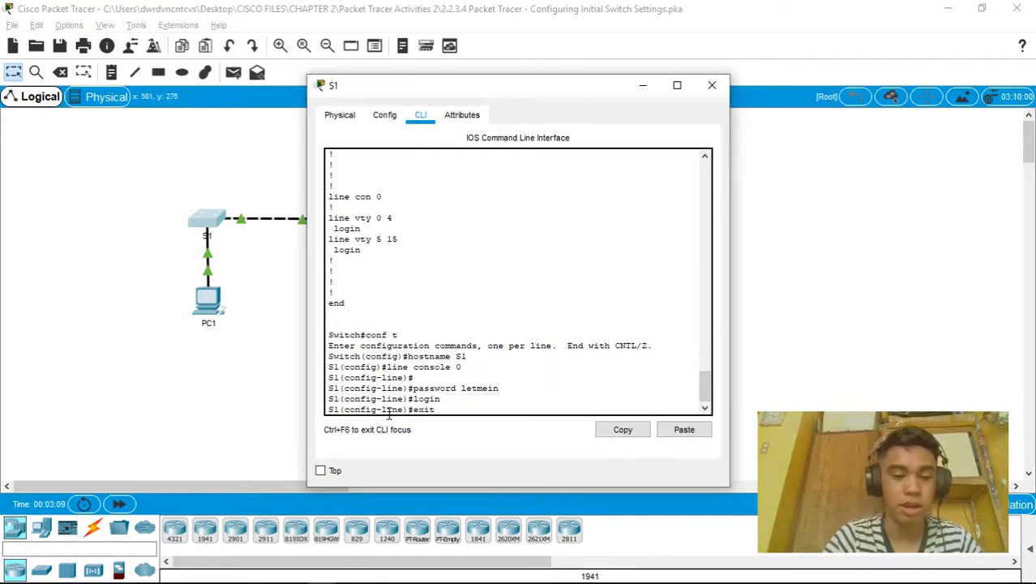
pyautogui.press('Return')
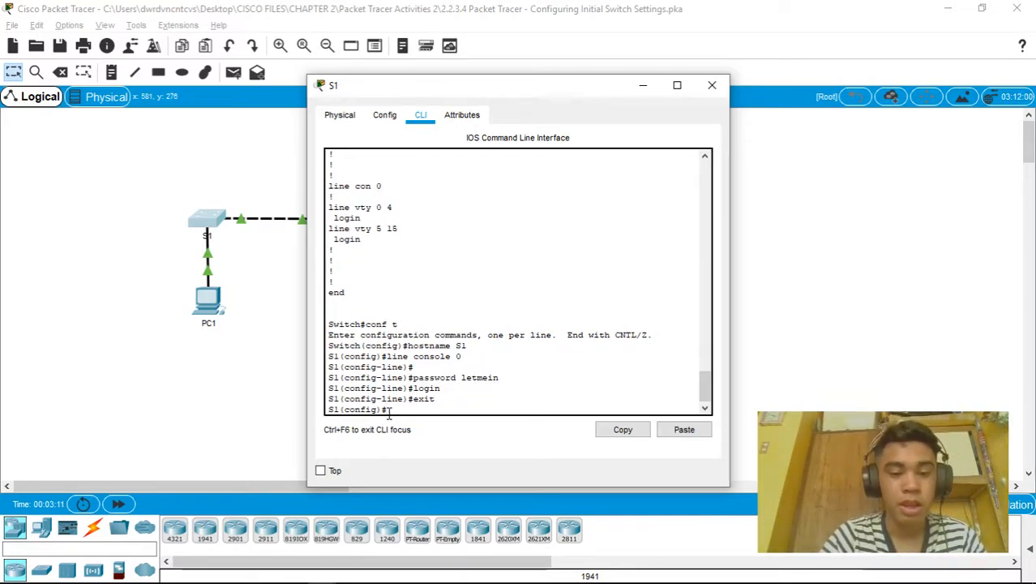
pyautogui.hotkey('alt', 'Tab')
pyautogui.hotkey('alt', 'Tab')
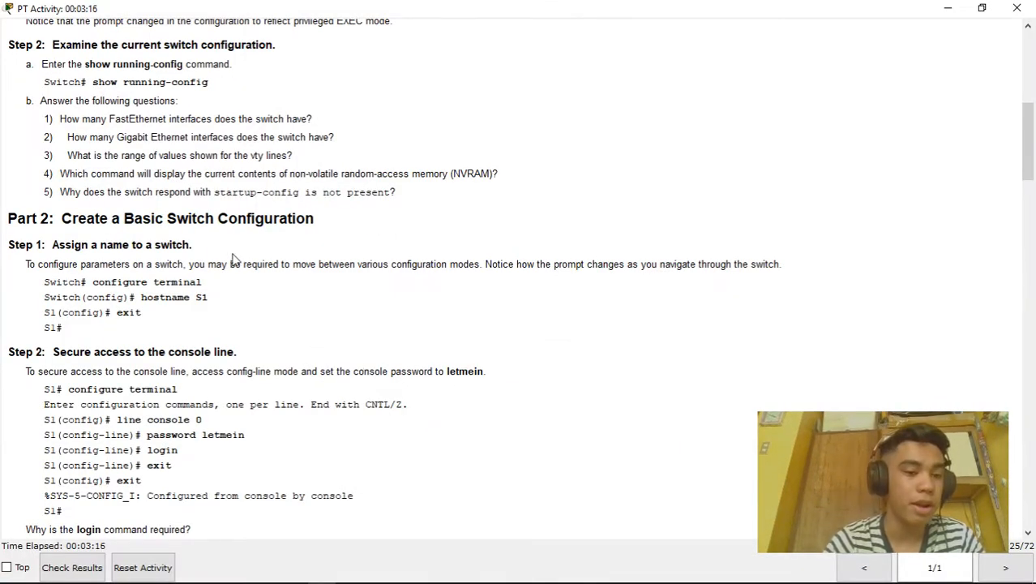
# Return from the activity instructions to S1's command line window
pyautogui.hotkey('alt', 'Tab')
pyautogui.hotkey('alt', 'Tab')
pyautogui.hotkey('alt', 'Tab')
pyautogui.hotkey('alt', 'Tab')
pyautogui.hotkey('alt', 'Tab')
pyautogui.hotkey('alt', 'Tab')
pyautogui.hotkey('alt', 'Tab')
pyautogui.hotkey('alt', 'Tab')
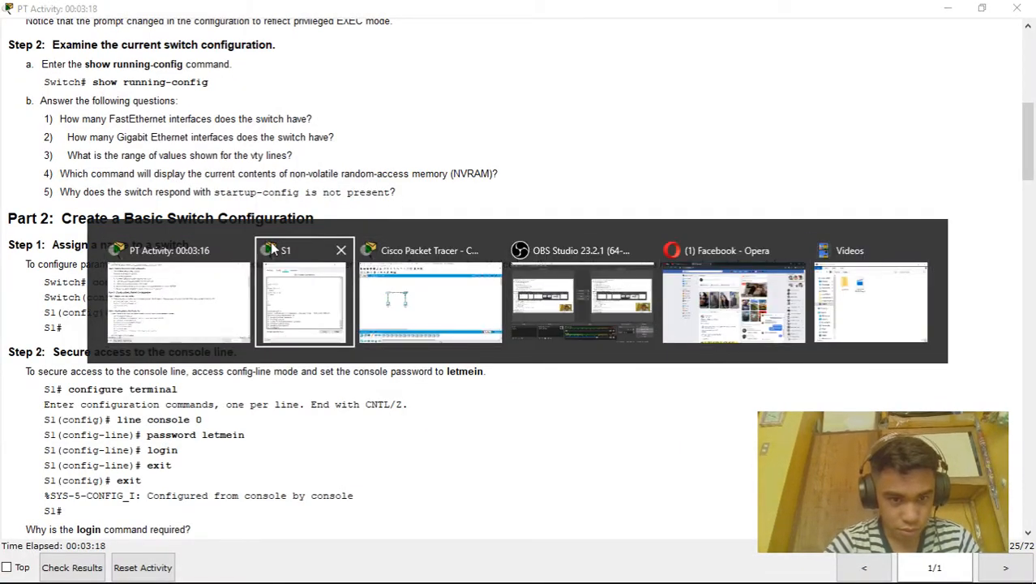
pyautogui.hotkey('alt', 'Tab')
pyautogui.hotkey('alt', 'Tab')
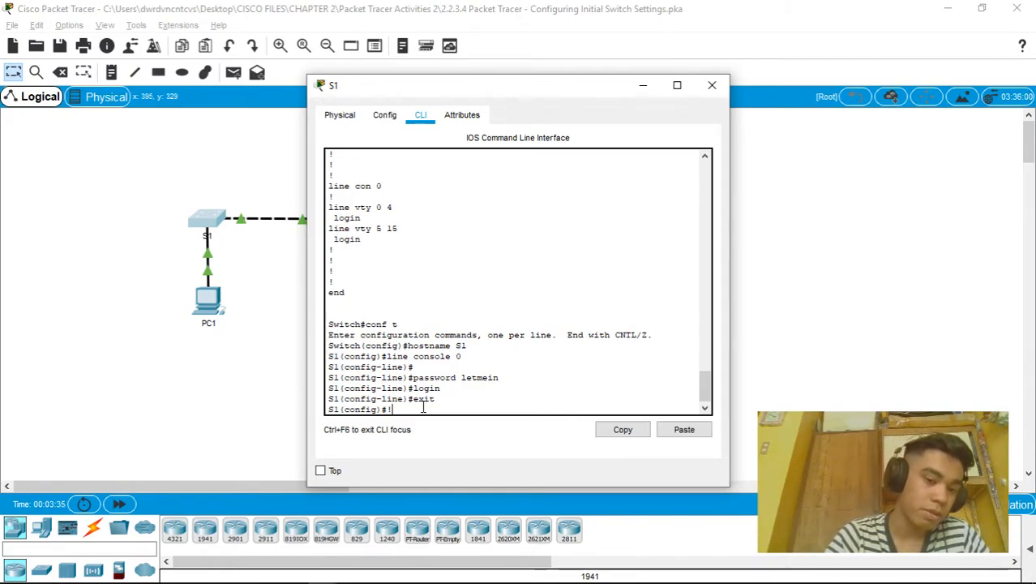
# Exit to privileged mode and page through show run, confirming the console password and login
pyautogui.hotkey('ctrl', 'z')
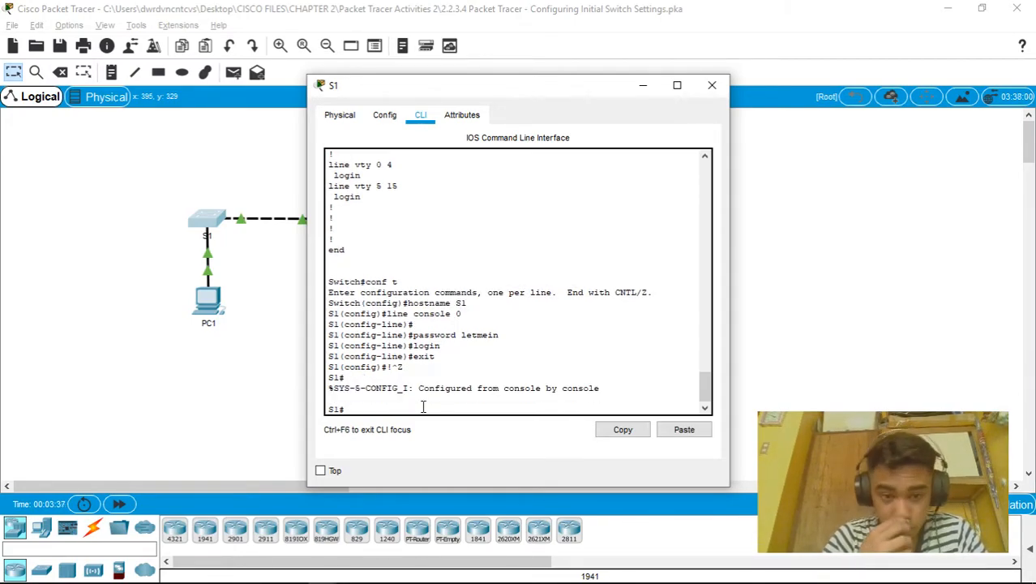
pyautogui.write('show run')
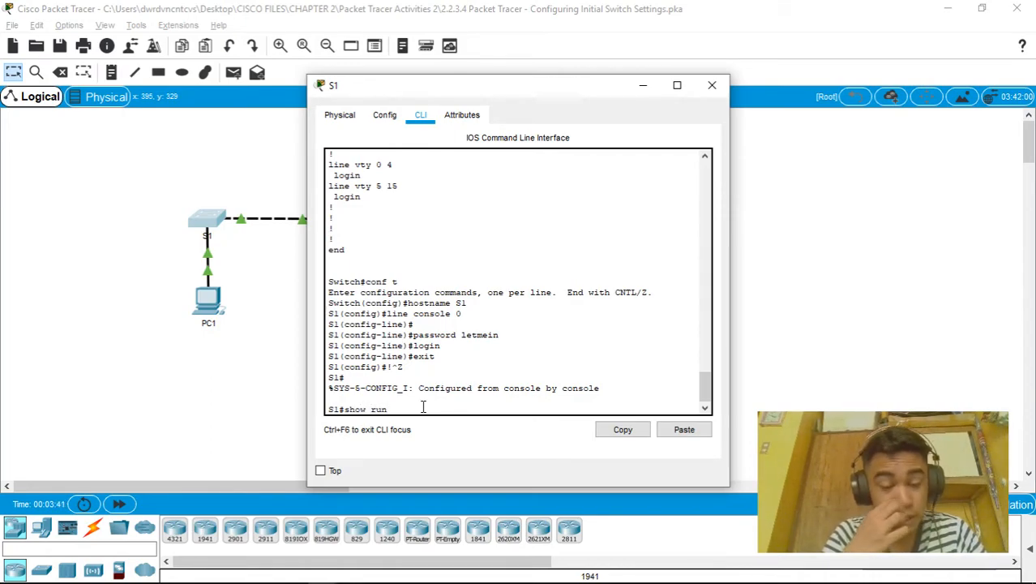
pyautogui.press('Return')
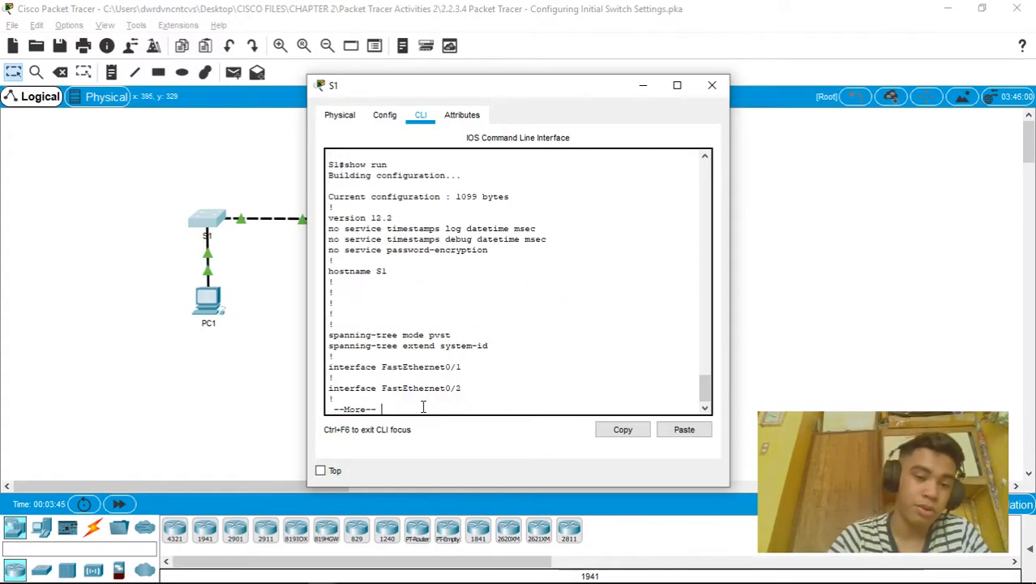
pyautogui.press('space')
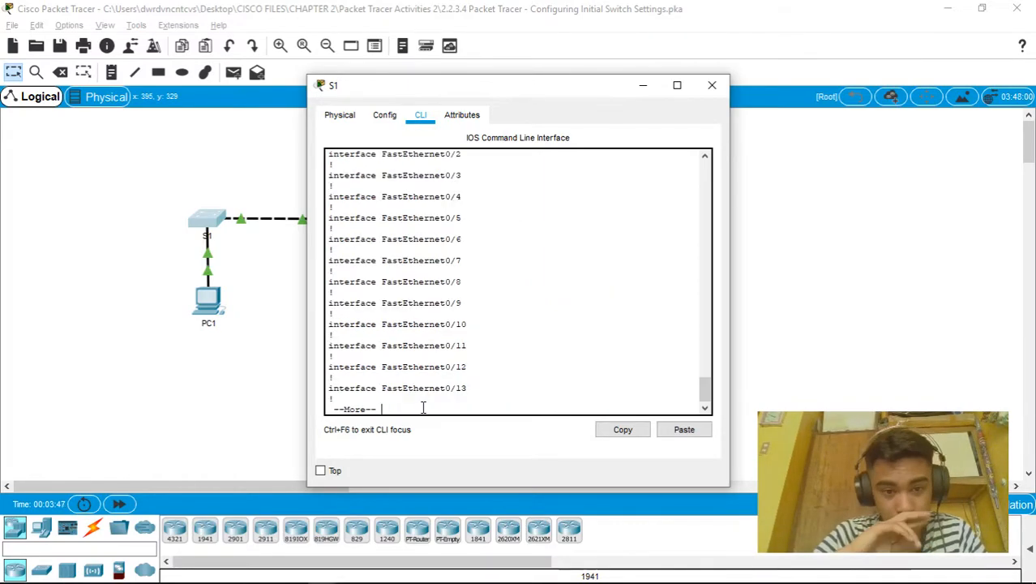
pyautogui.press('space')
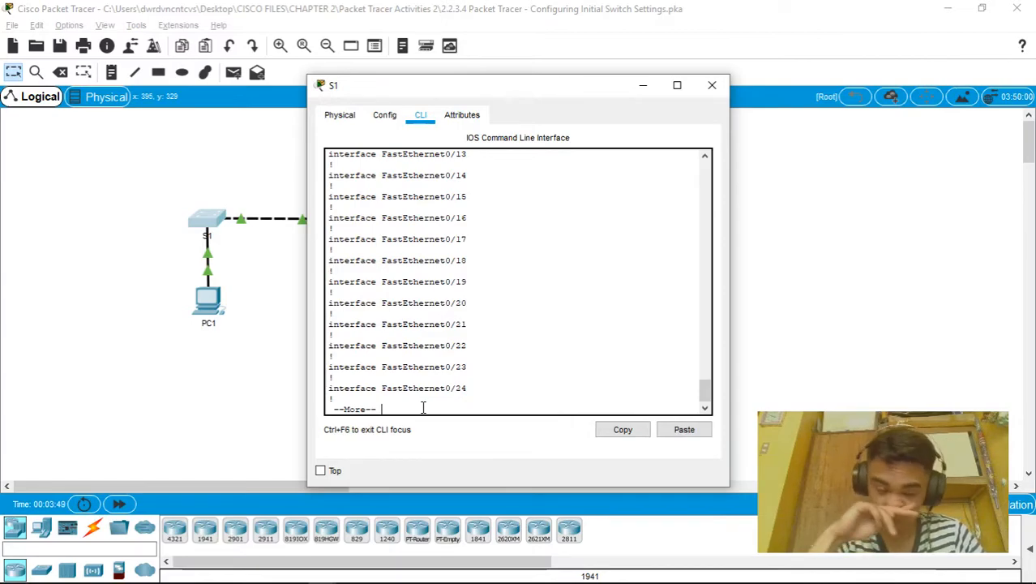
pyautogui.press('space')
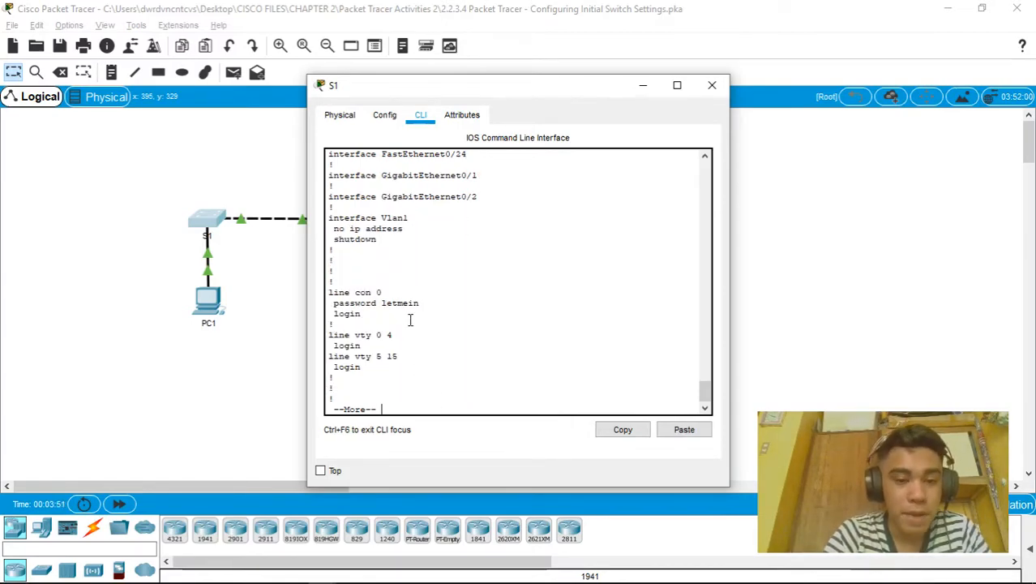
pyautogui.press('space')
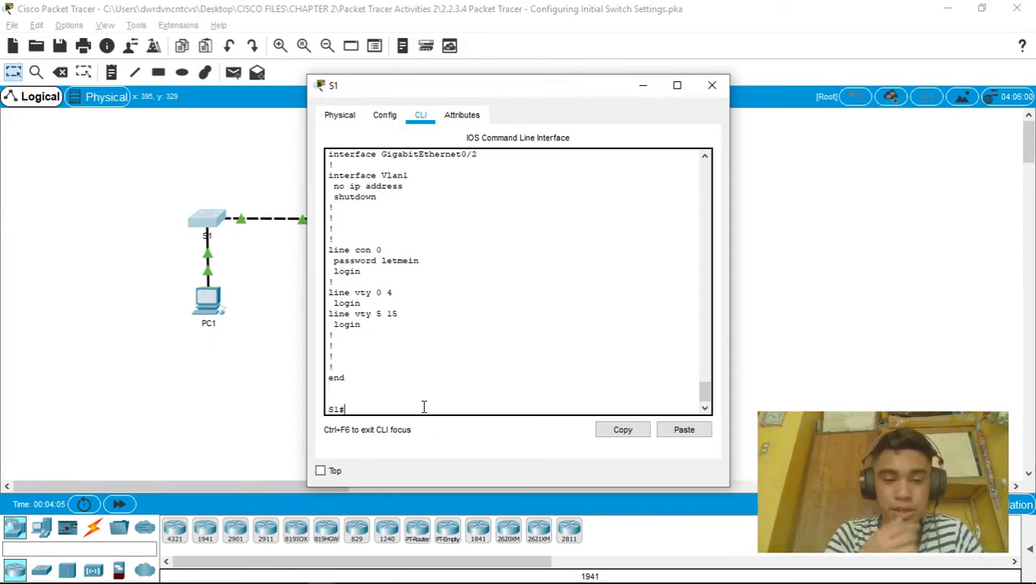
# Log out of S1's console and log back in using the console password
pyautogui.write('exit')
pyautogui.press('Return')
pyautogui.press('Return')
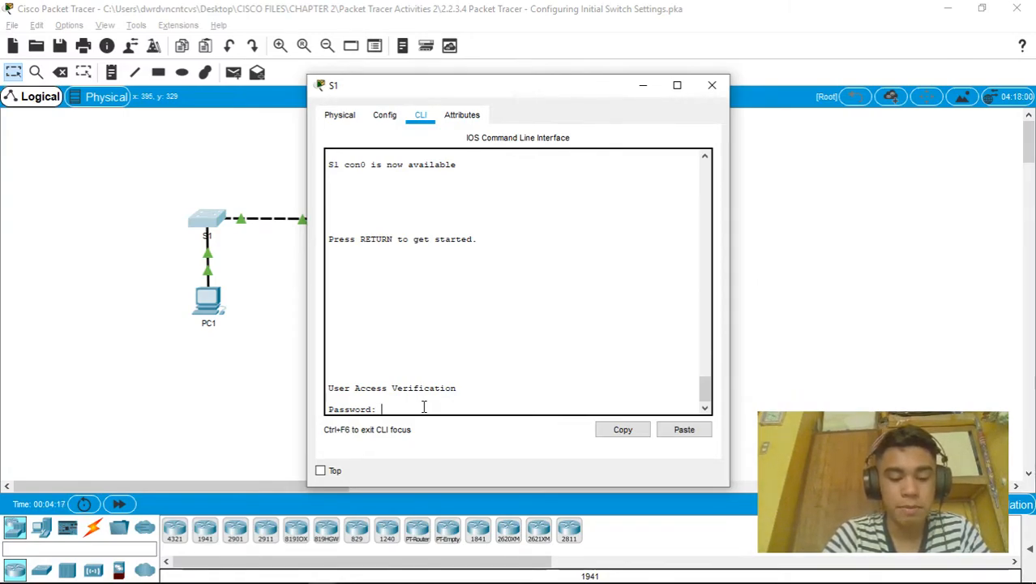
pyautogui.press('Return')
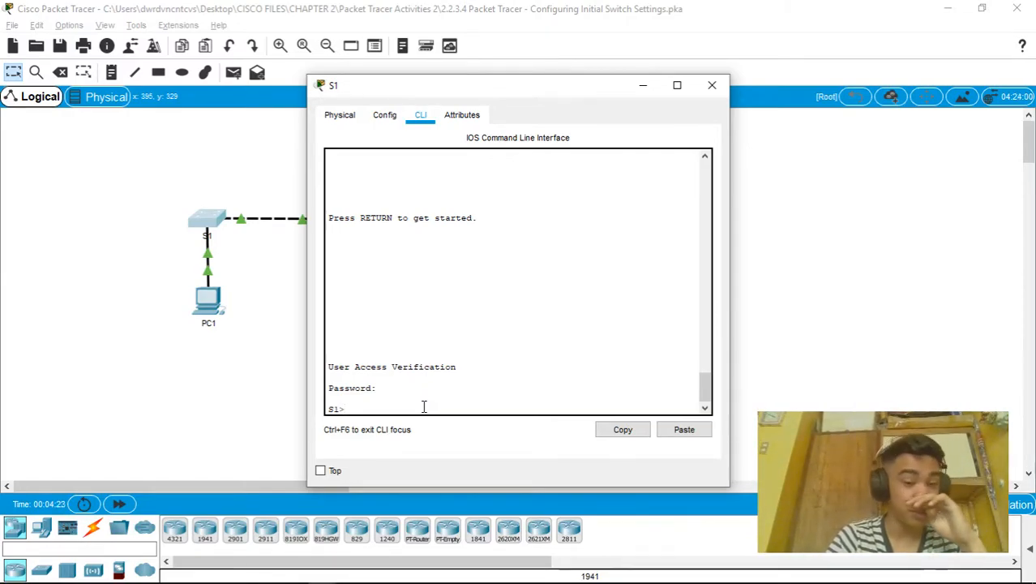
# Set an enable password on S1 in global configuration mode, then exit back to privileged mode
pyautogui.write('enable')
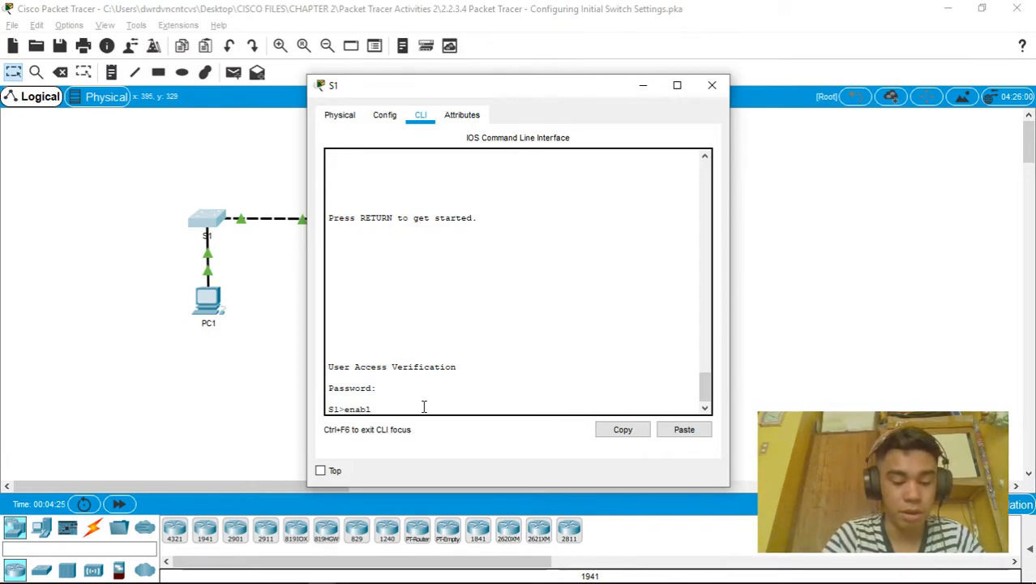
pyautogui.press('Return')
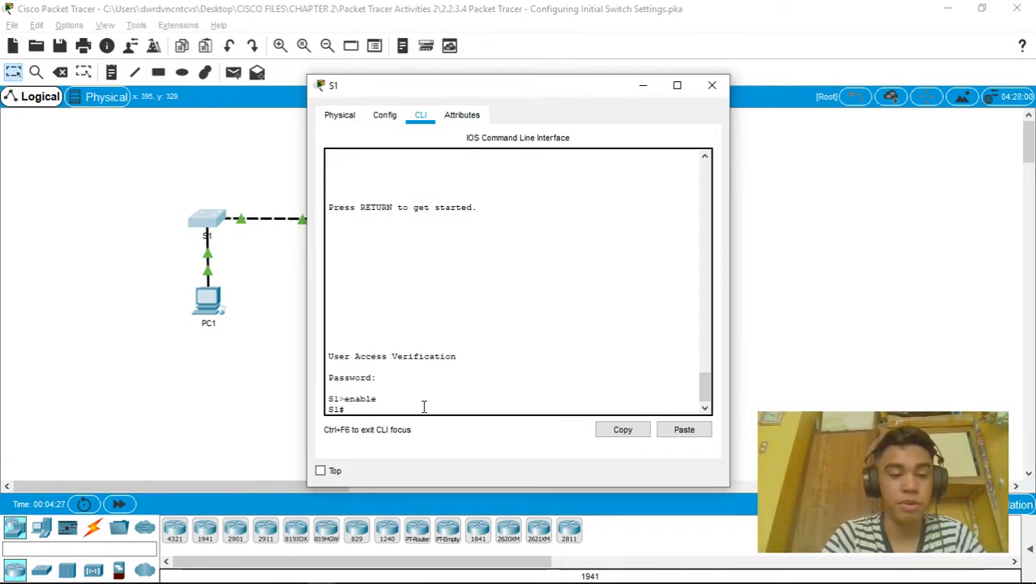
pyautogui.write('conf ')
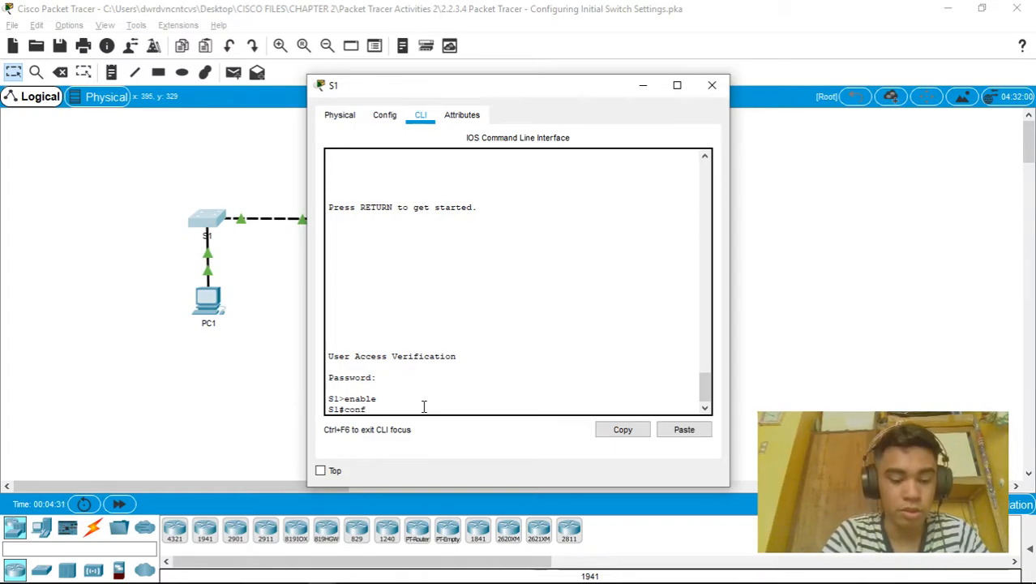
pyautogui.write('t')
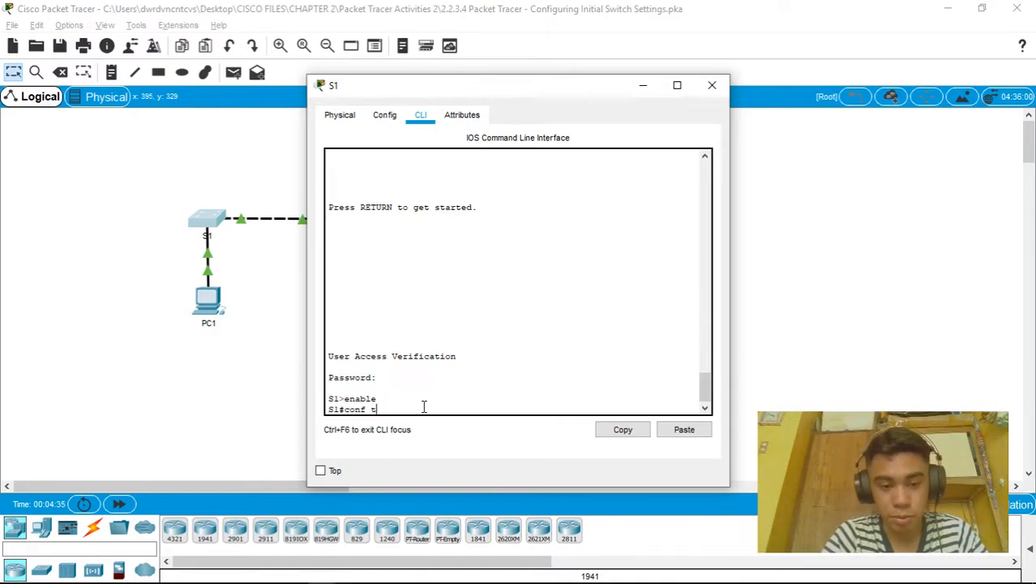
pyautogui.press('Return')
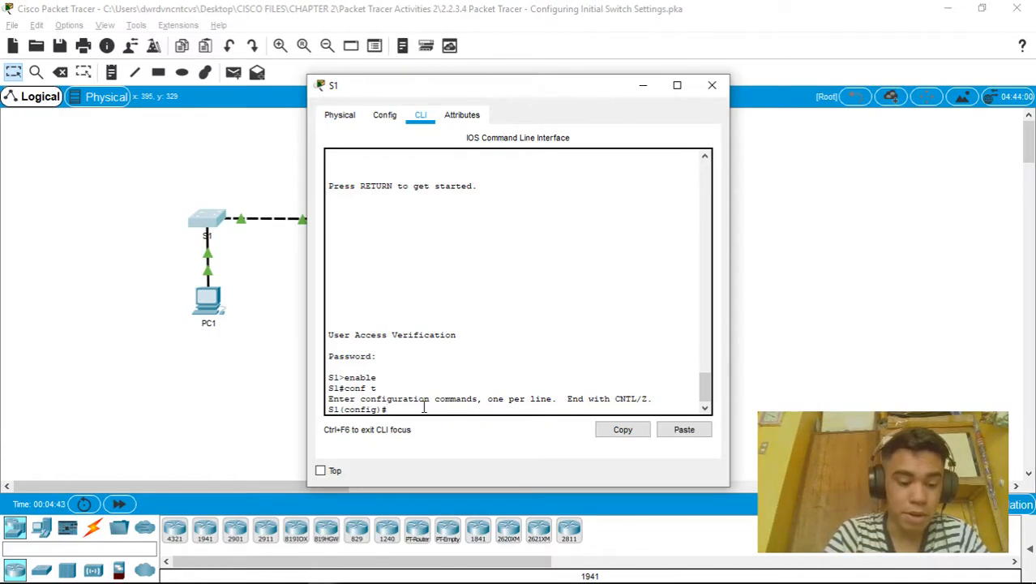
pyautogui.write('enable password')
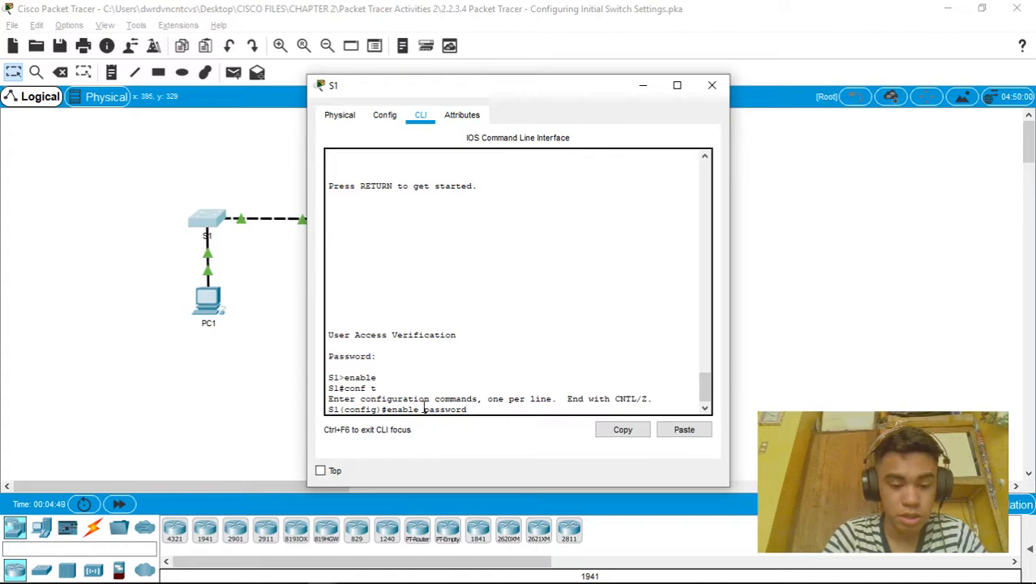
pyautogui.write(' ci')
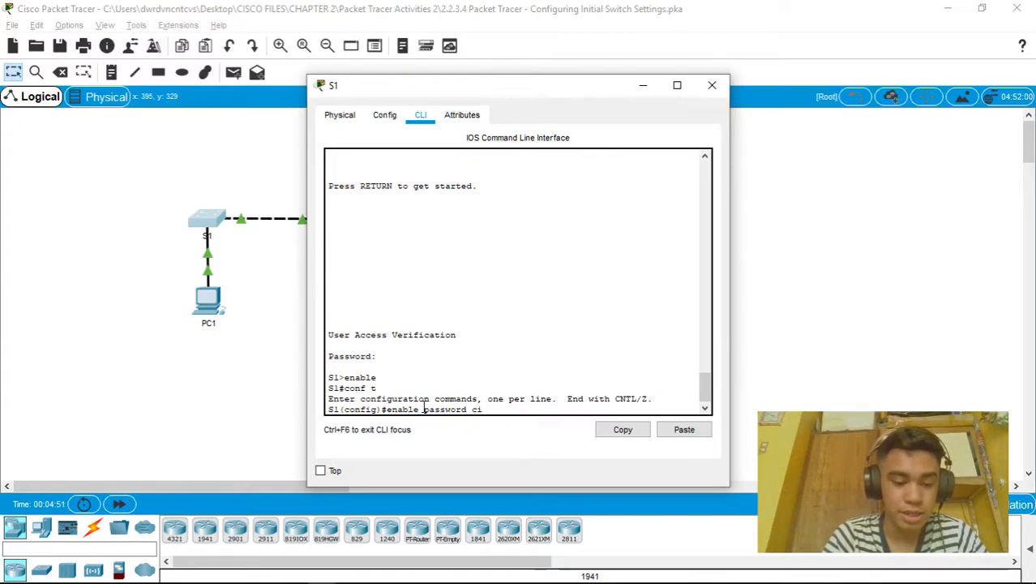
pyautogui.write('$c0')
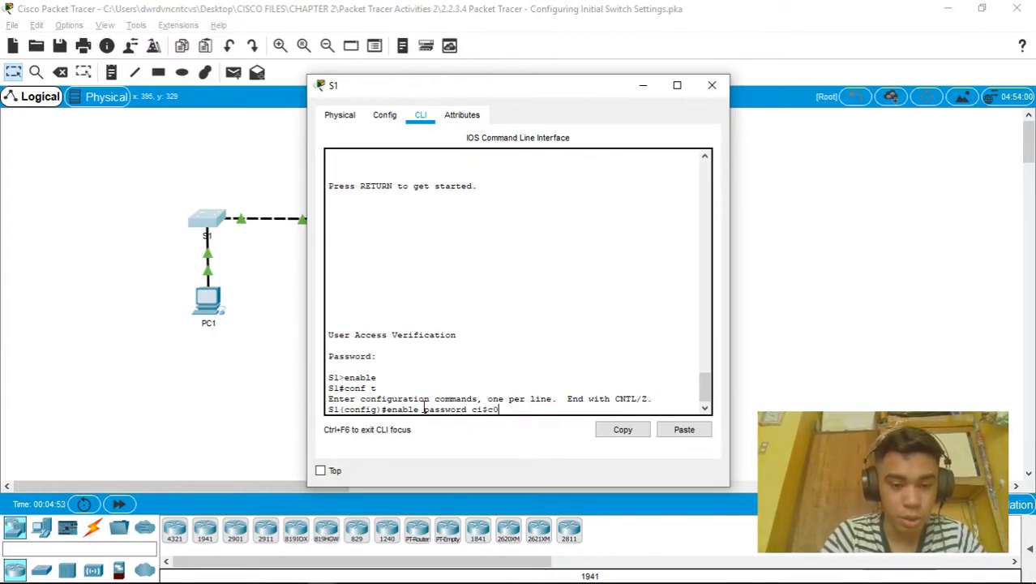
pyautogui.press('Return')
pyautogui.write('exit')
pyautogui.press('Return')
pyautogui.press('Return')
# List S1's running configuration to the end to confirm the enable password
pyautogui.write('show run')
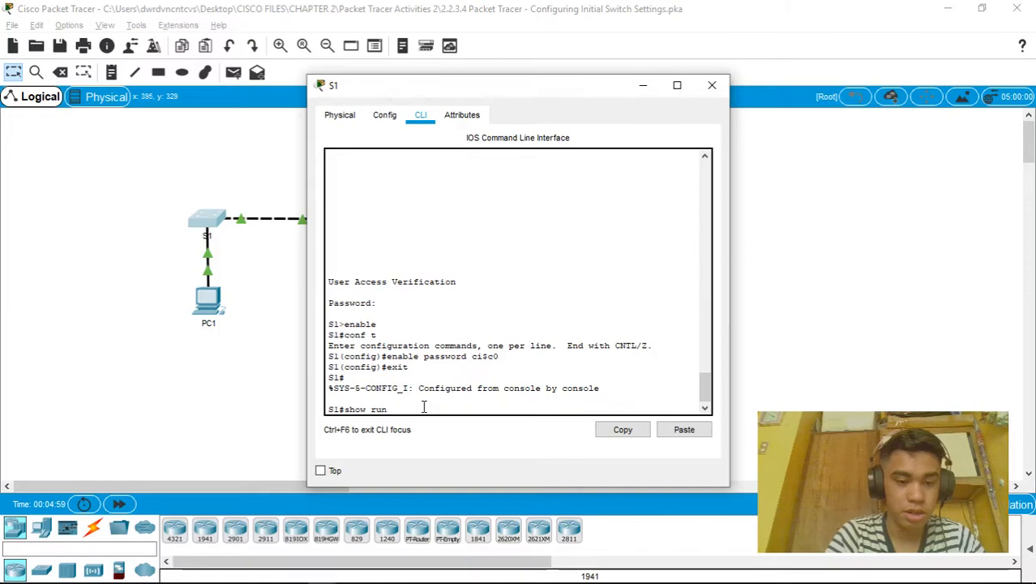
pyautogui.press('Return')
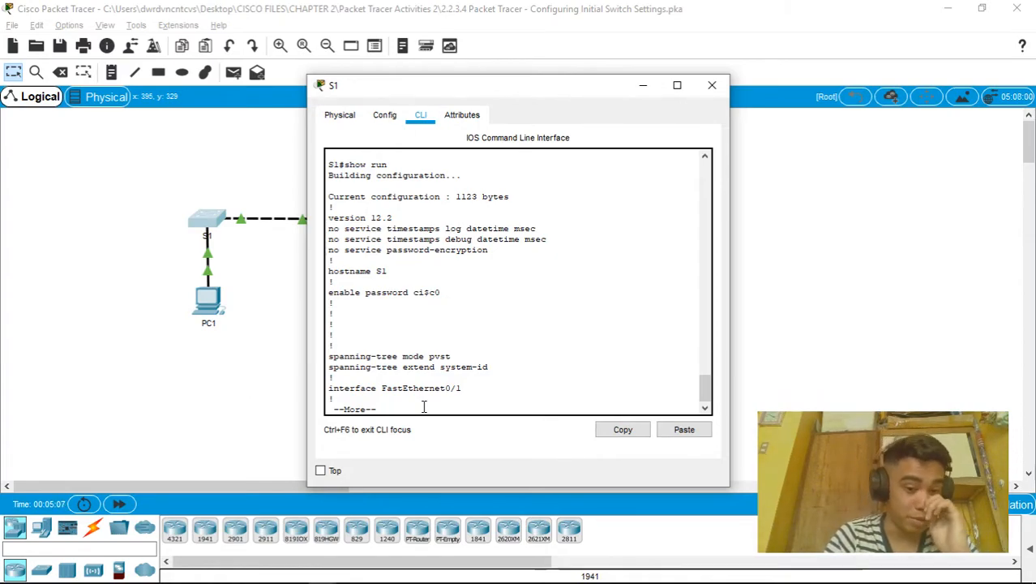
pyautogui.press('space')
pyautogui.press('space')
pyautogui.press('space')
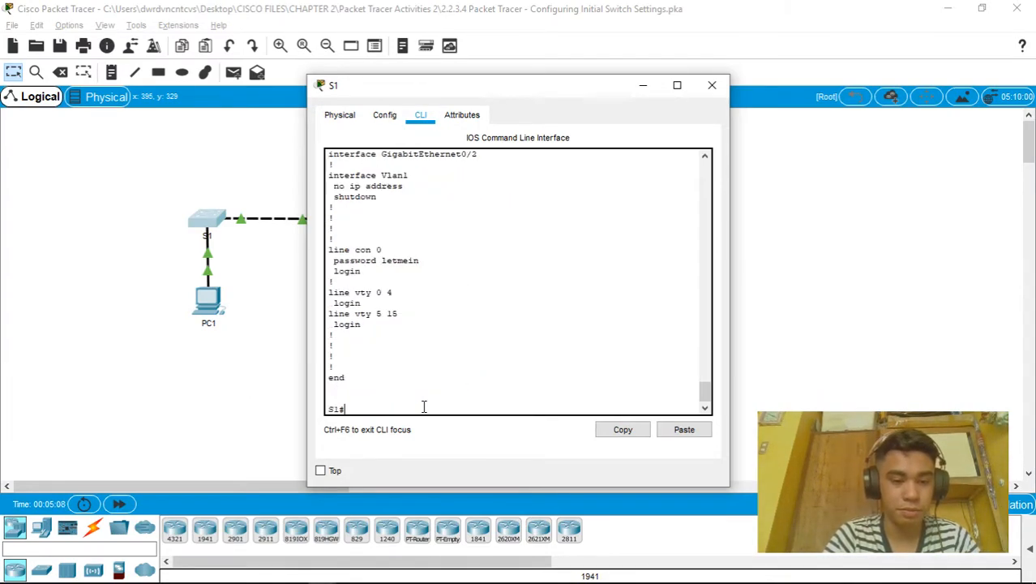
# Log out of the S1 console and log back in with the console password
pyautogui.write('exit')
pyautogui.press('Return')
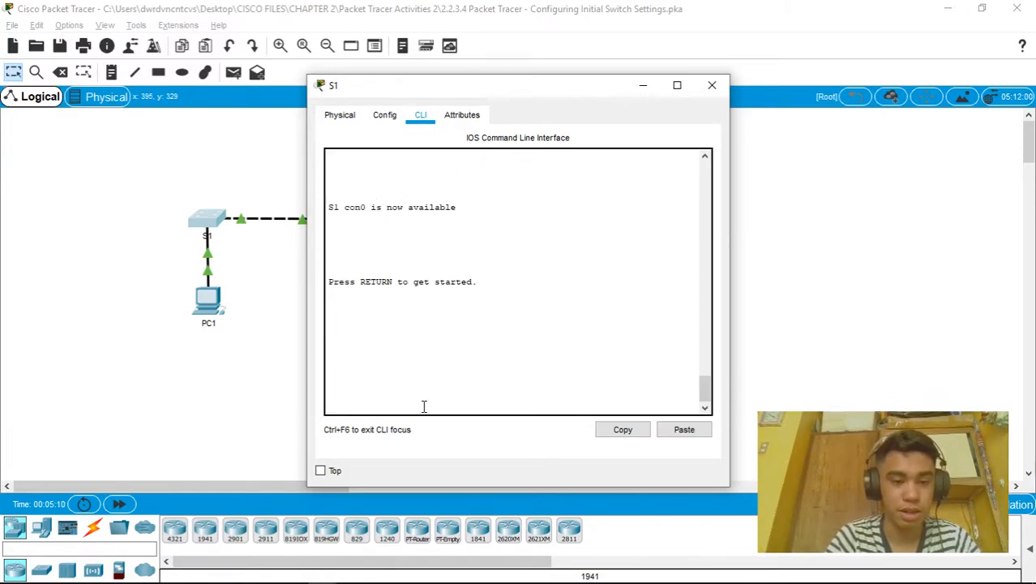
pyautogui.press('Return')
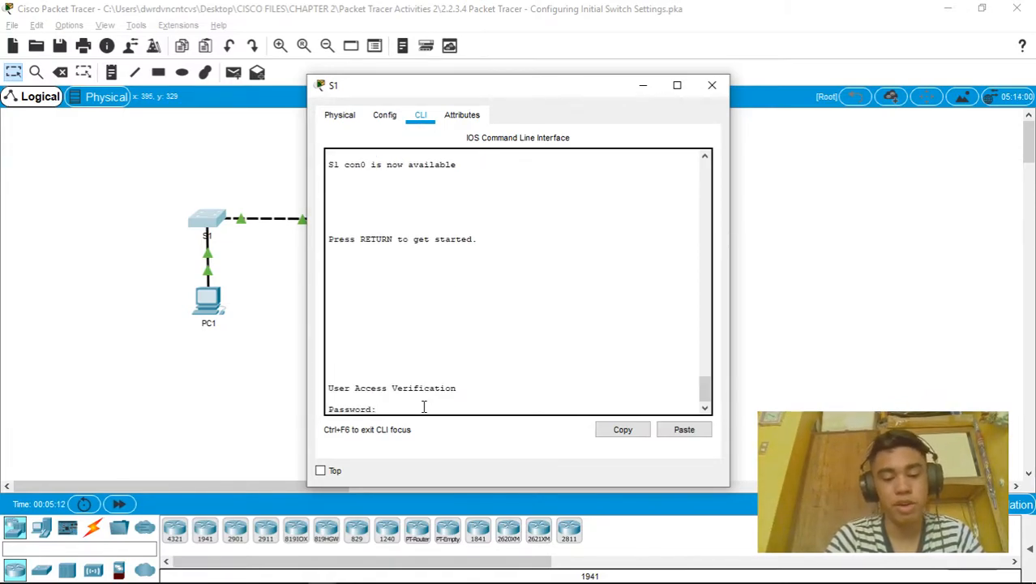
pyautogui.press('Return')
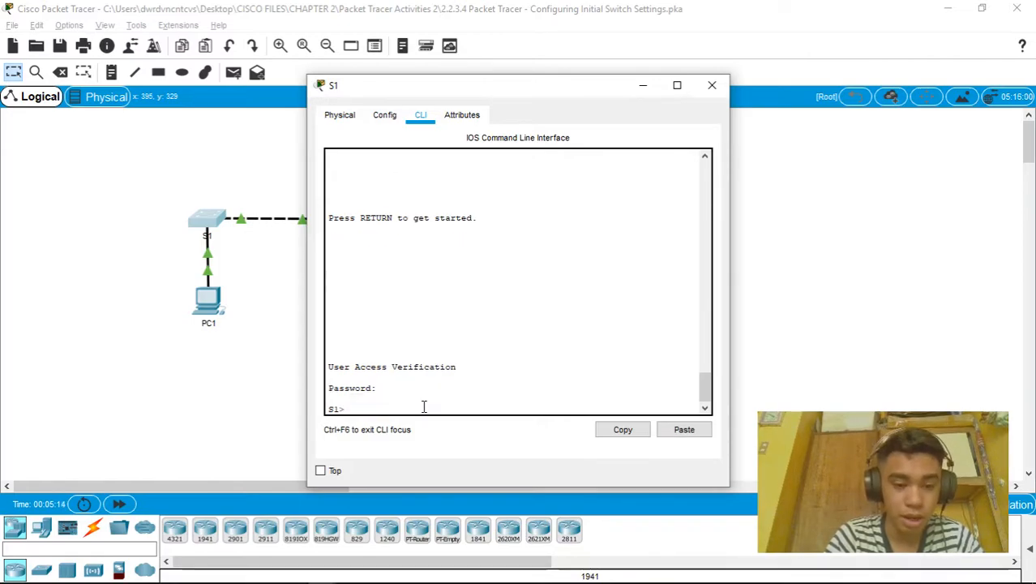
# Enter privileged mode on S1 with the enable password, then enter global configuration with conf t
pyautogui.write('enable')
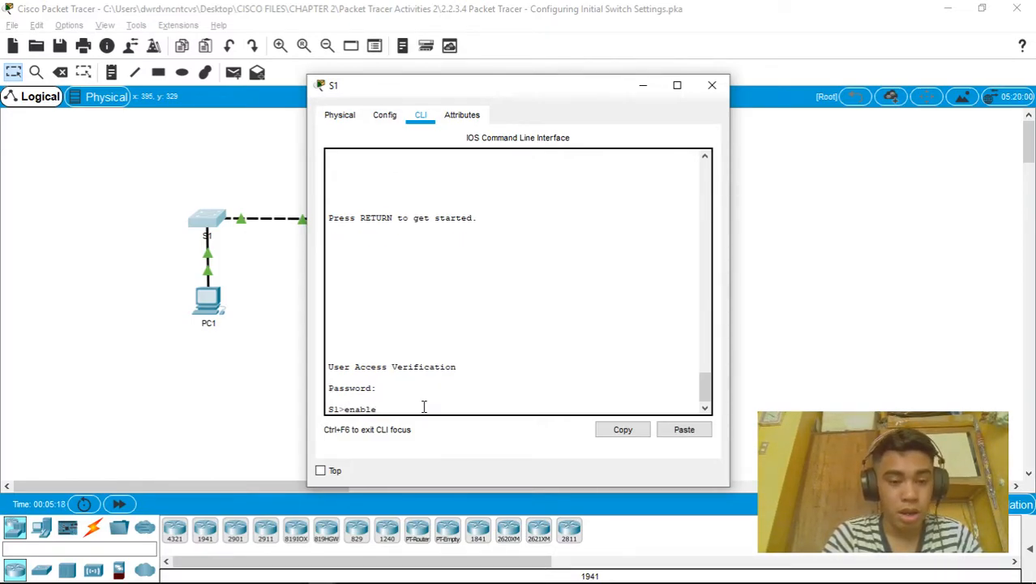
pyautogui.press('Return')
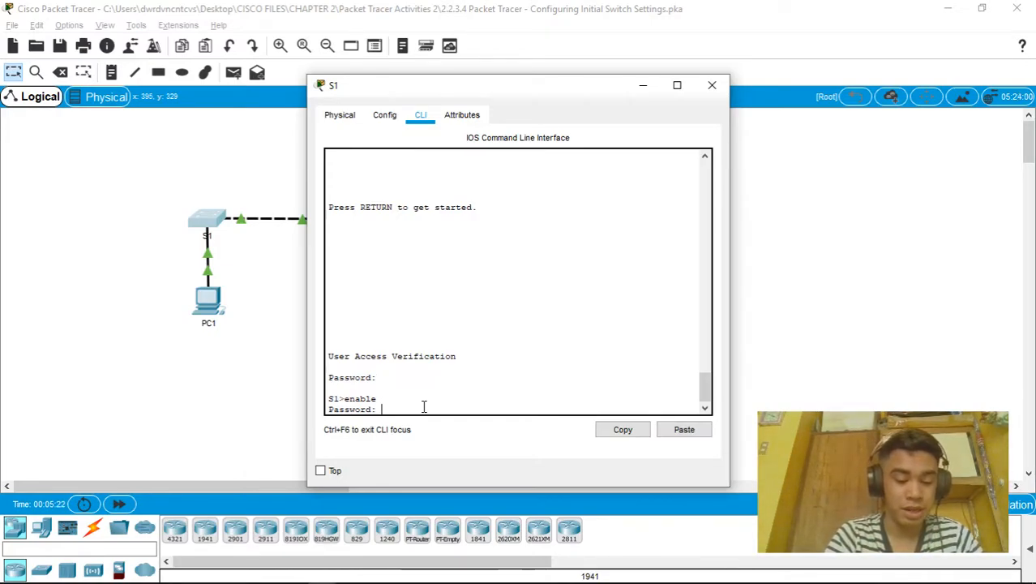
pyautogui.press('Return')
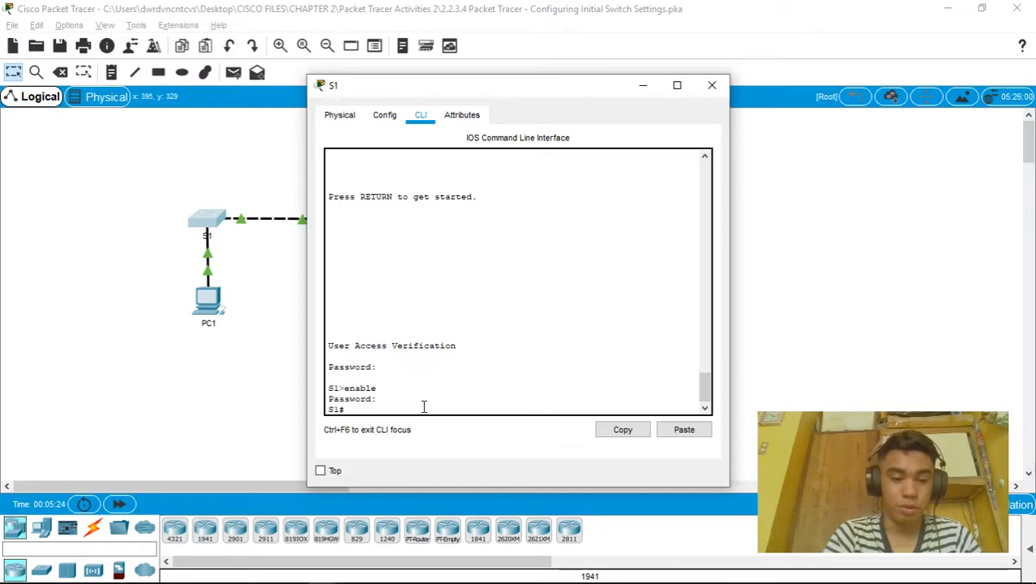
pyautogui.write('conf')
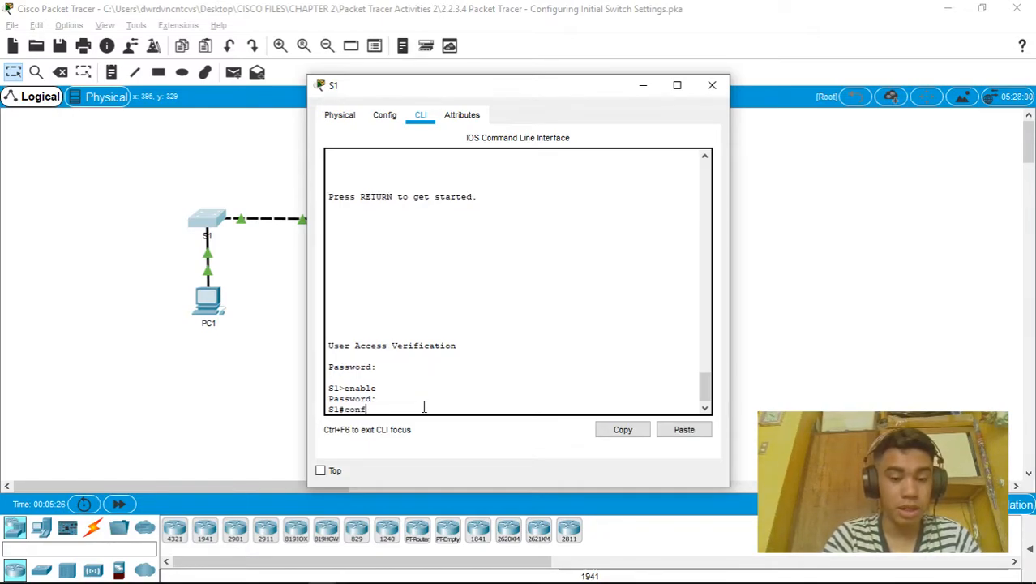
pyautogui.write(' t')
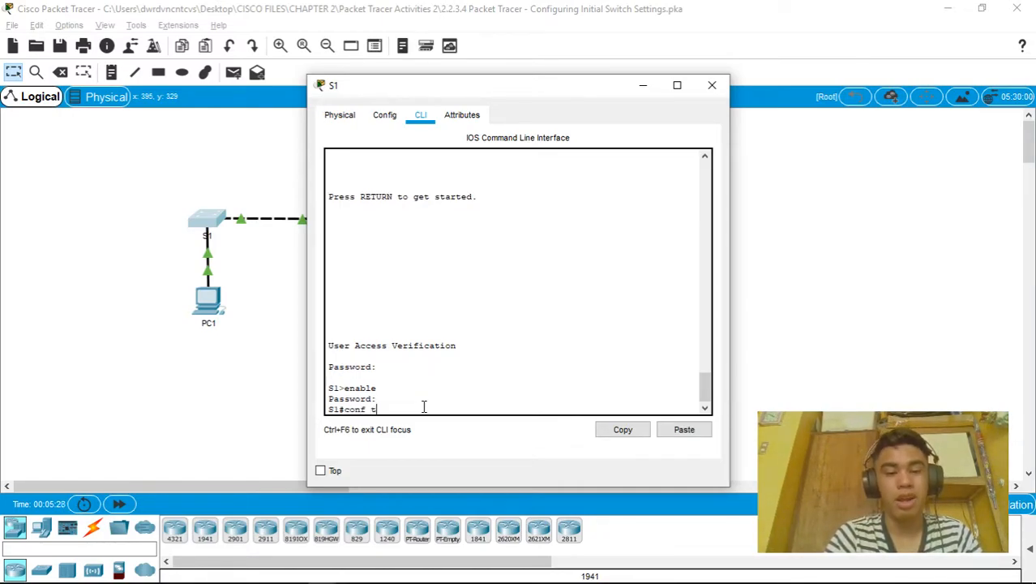
pyautogui.press('Return')
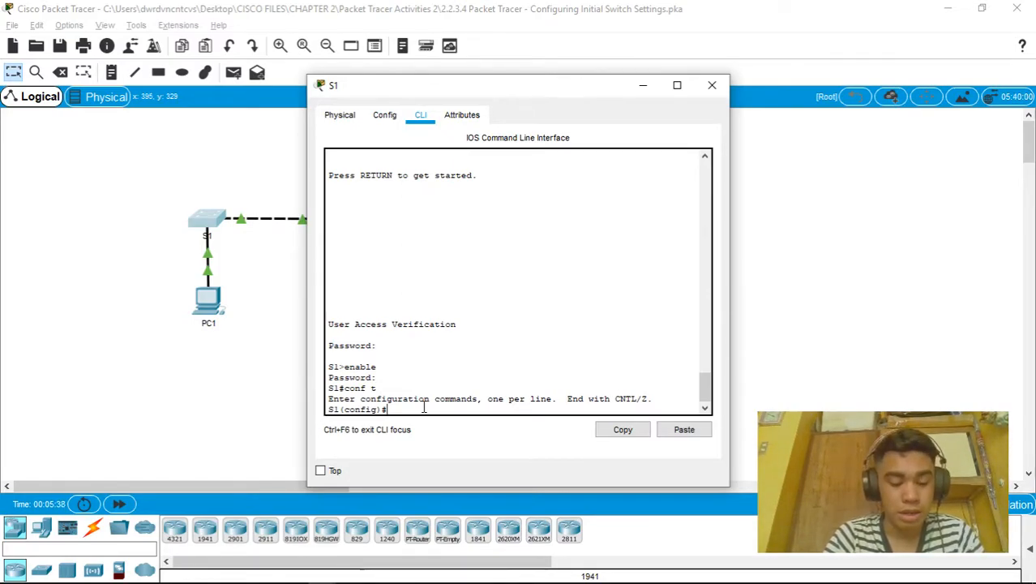
# Add an enable secret password on S1, then exit back to the S1# prompt
pyautogui.write('e')
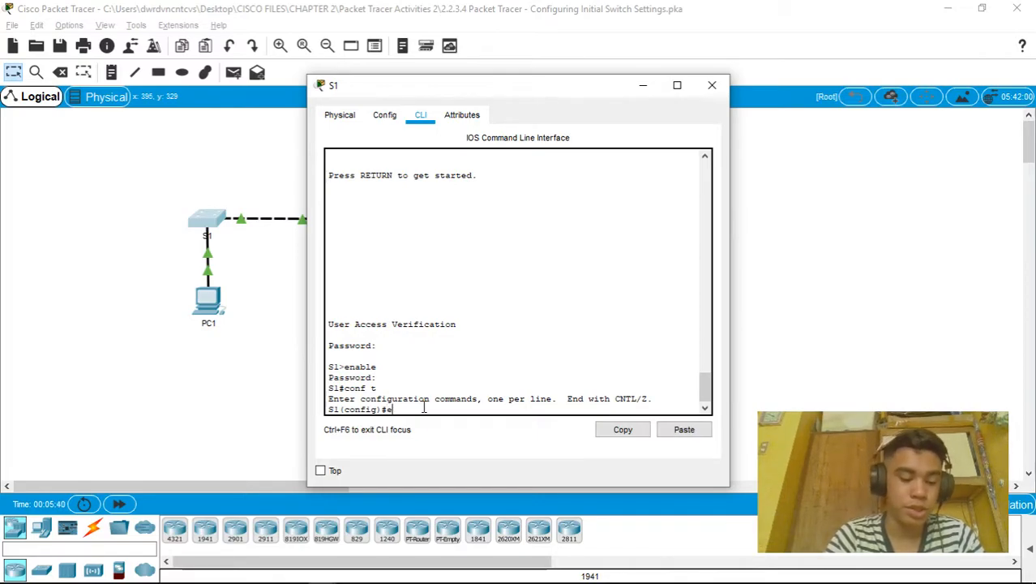
pyautogui.write('nable')
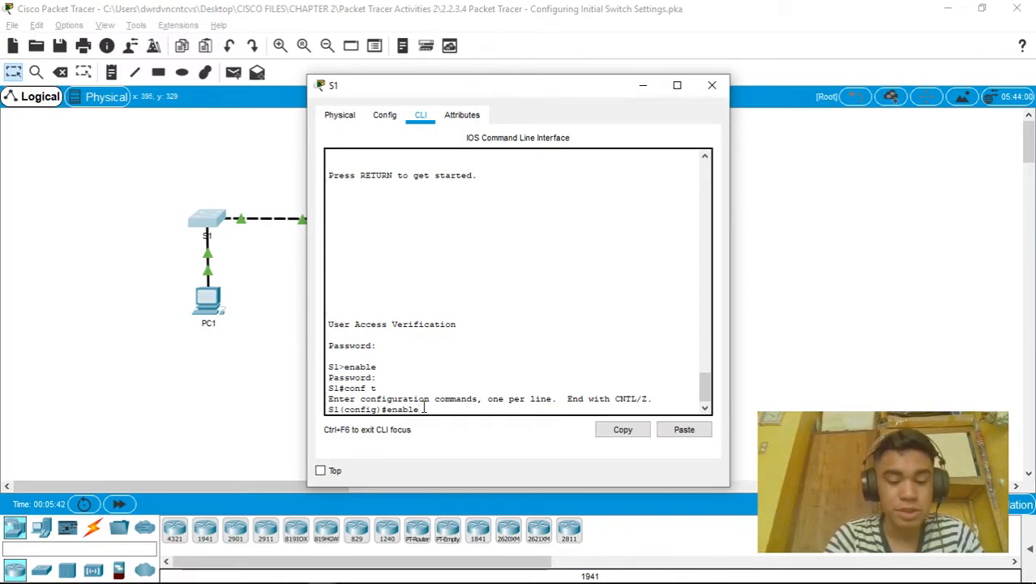
pyautogui.write(' s')
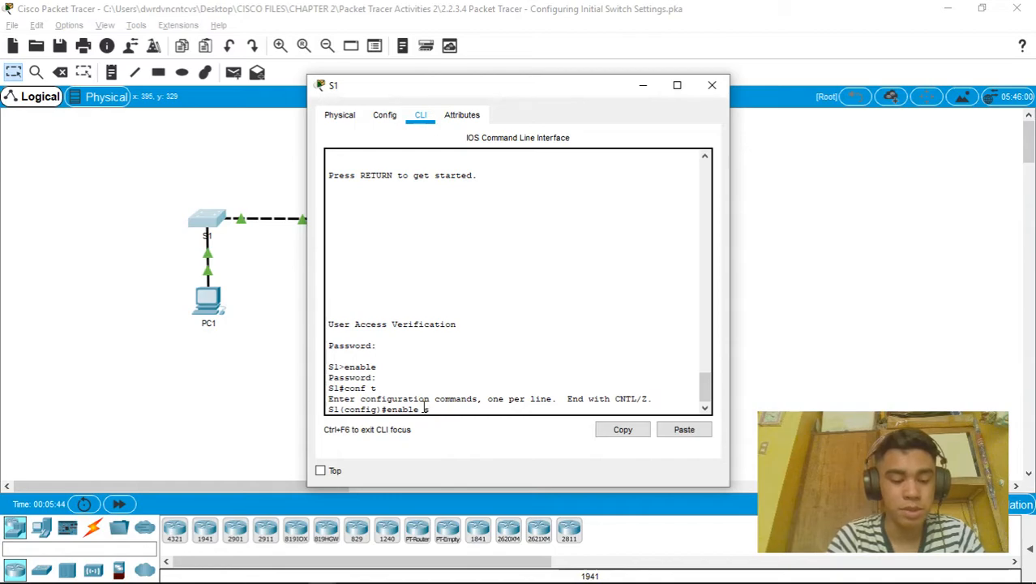
pyautogui.write('ecret')
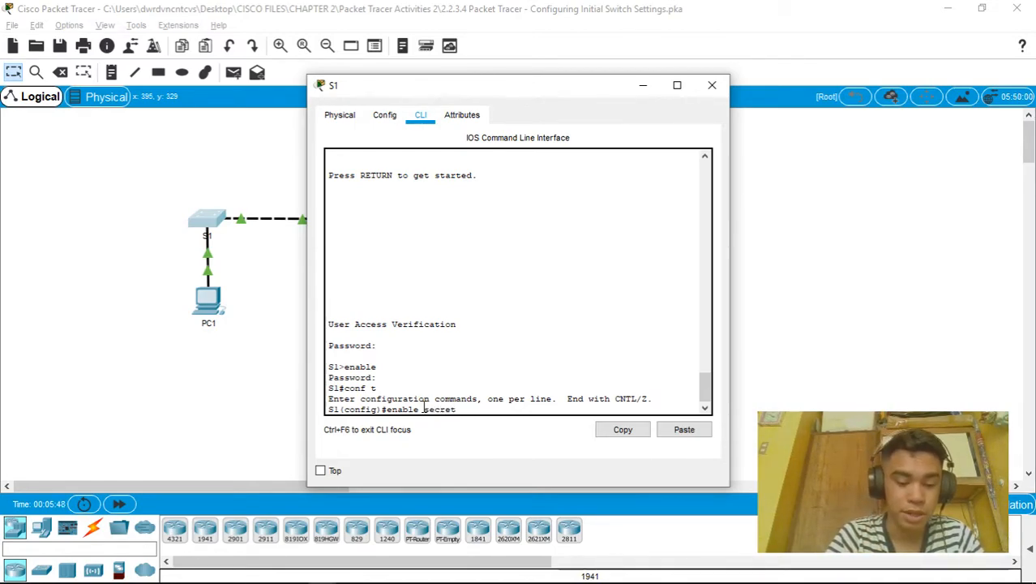
pyautogui.write(' itsa')
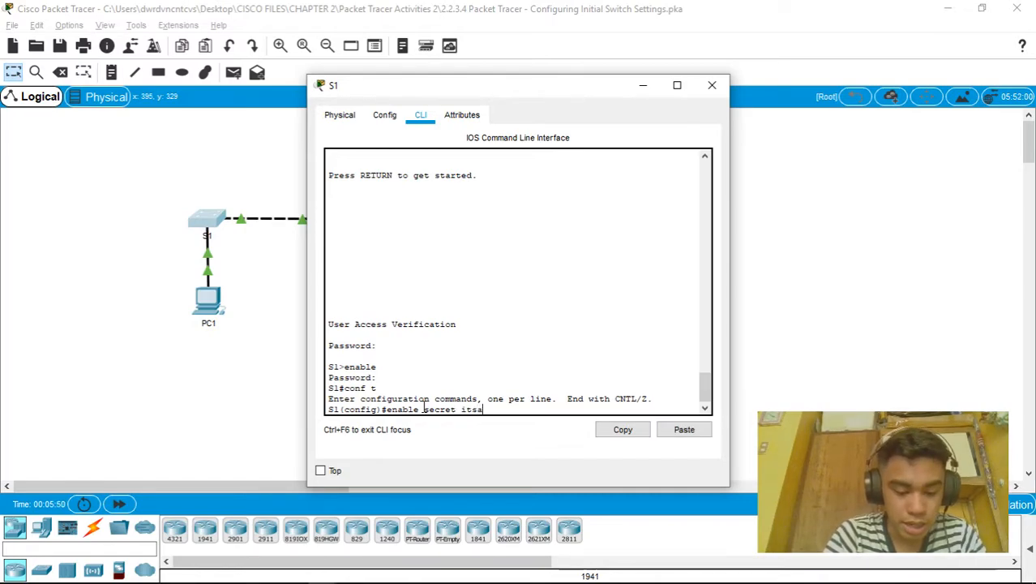
pyautogui.write('secret')
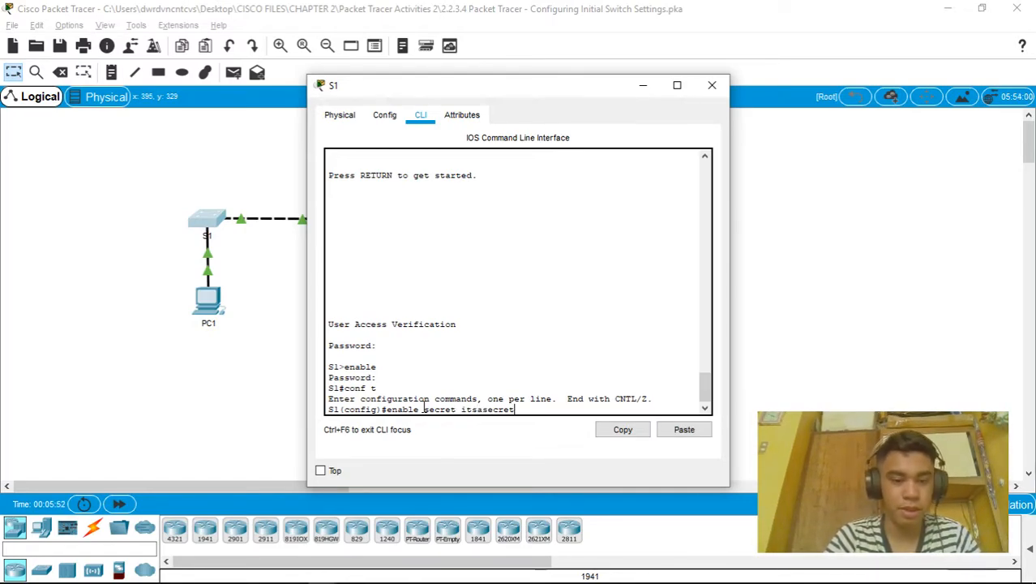
pyautogui.press('Return')
pyautogui.write('exit')
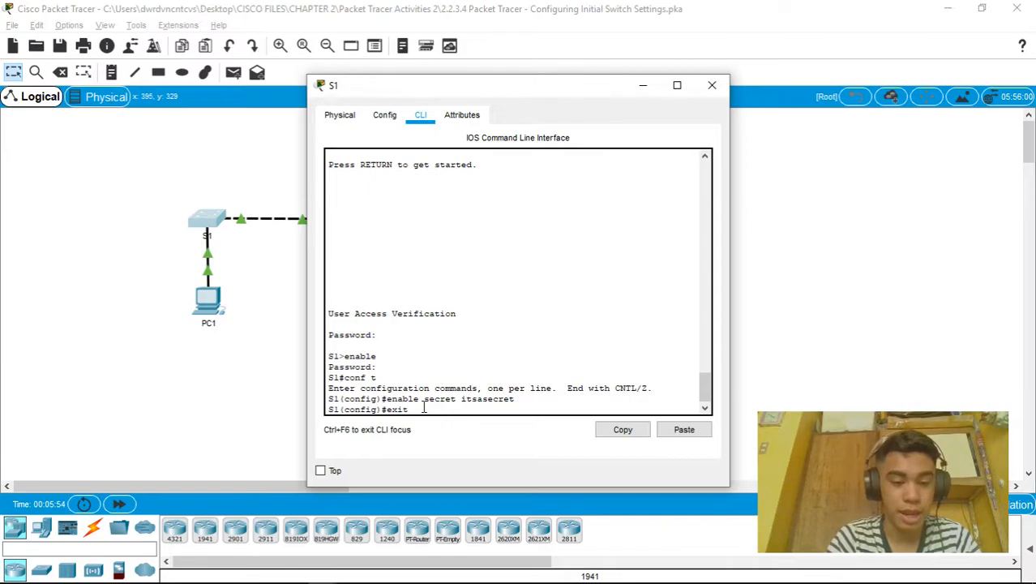
pyautogui.press('Return')
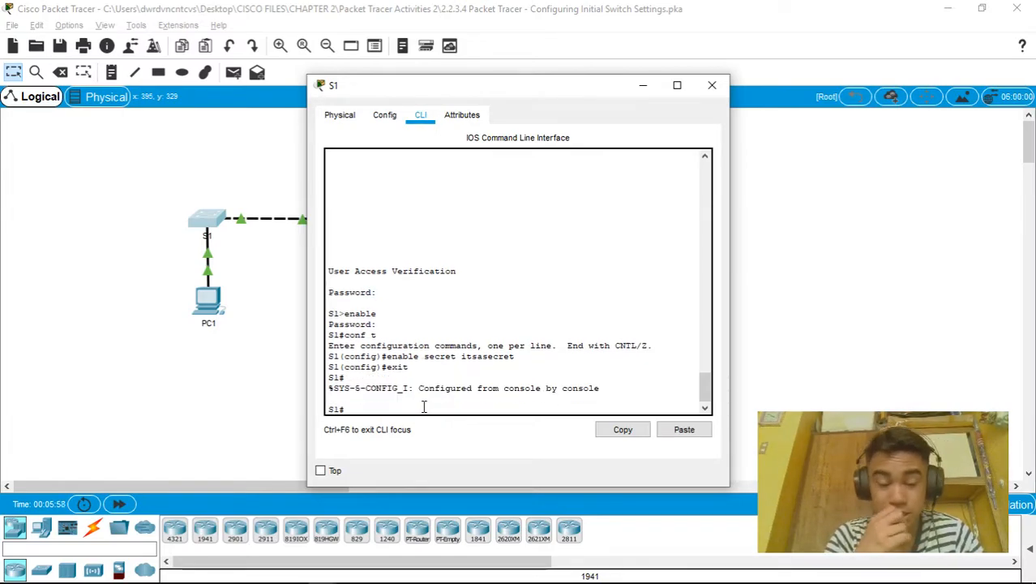
# Run show run to compare S1's plain-text enable password with the hashed enable secret line
pyautogui.write('sho')
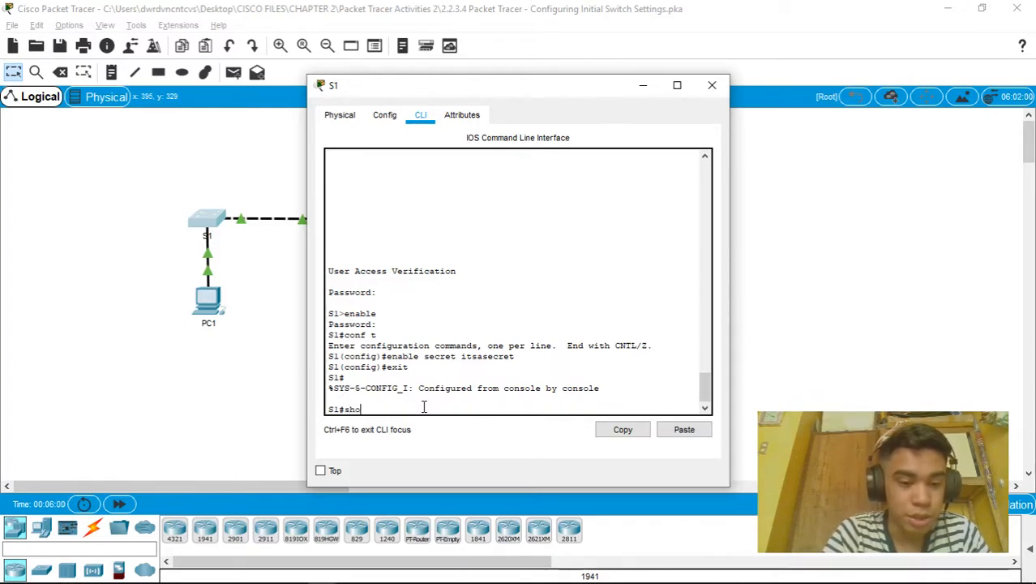
pyautogui.write('w run')
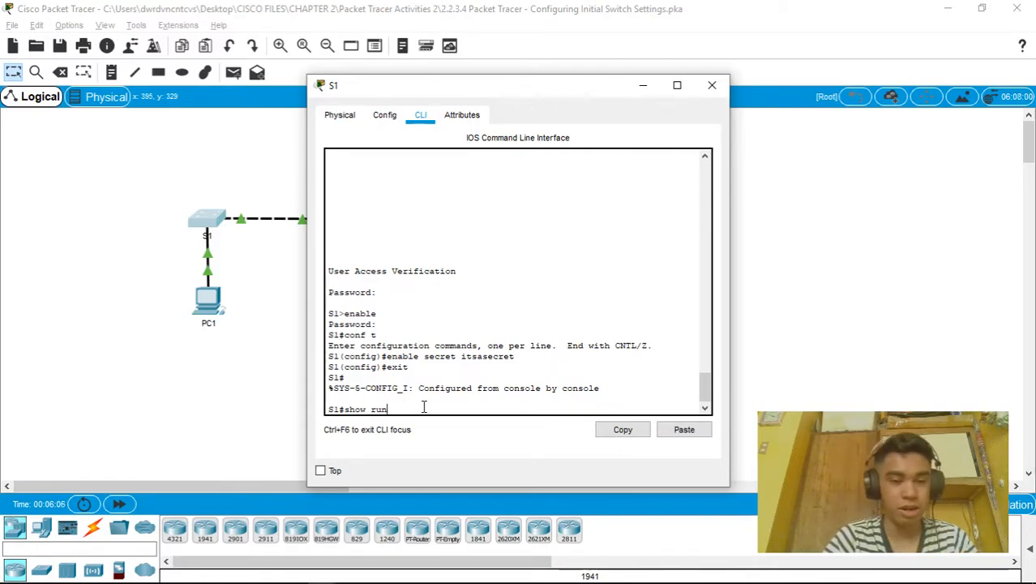
pyautogui.press('Return')
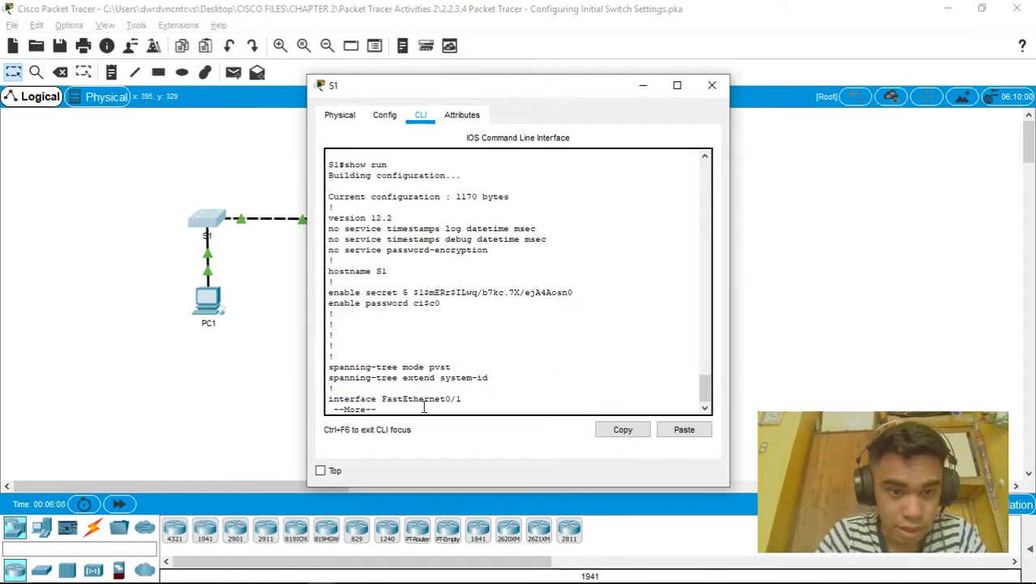
pyautogui.moveTo(453, 303); pyautogui.dragTo(366, 302)
pyautogui.moveTo(588, 294); pyautogui.dragTo(322, 298)
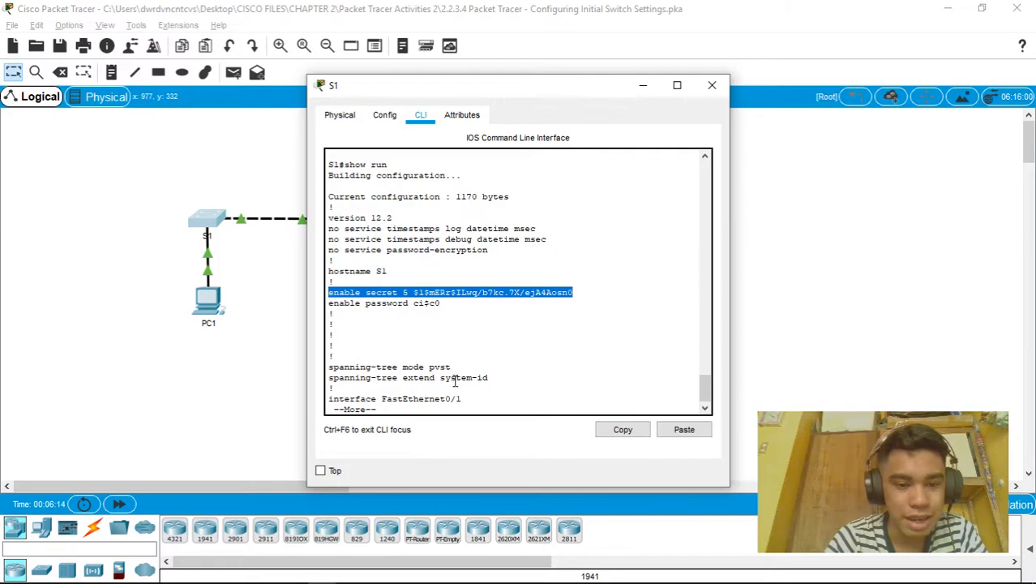
pyautogui.click(421, 398)
pyautogui.press('space')
pyautogui.press('space')
pyautogui.press('space')
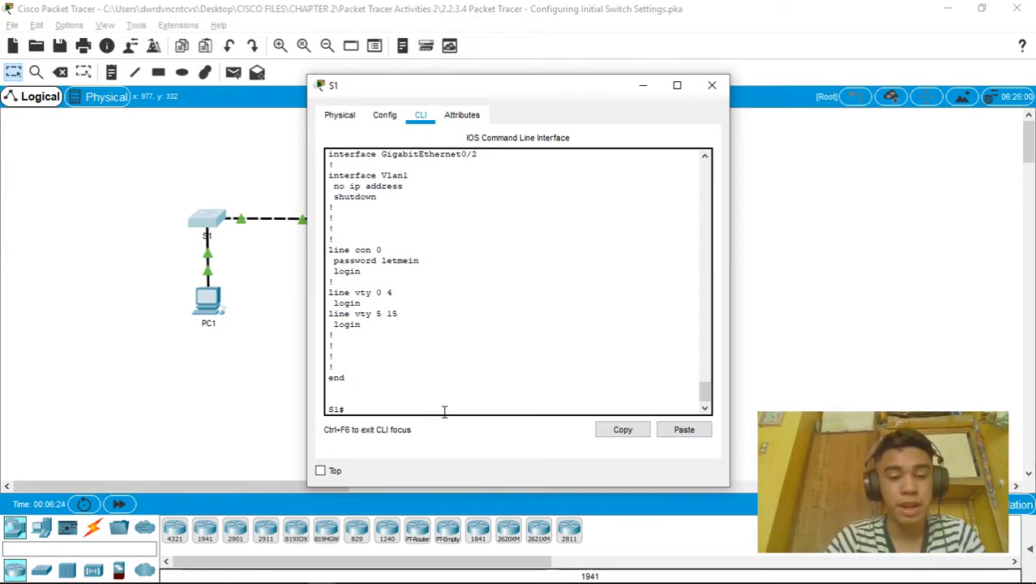
# Log out of S1 and log back in with the console password, then reach S1# with the enable secret
pyautogui.write('exit')
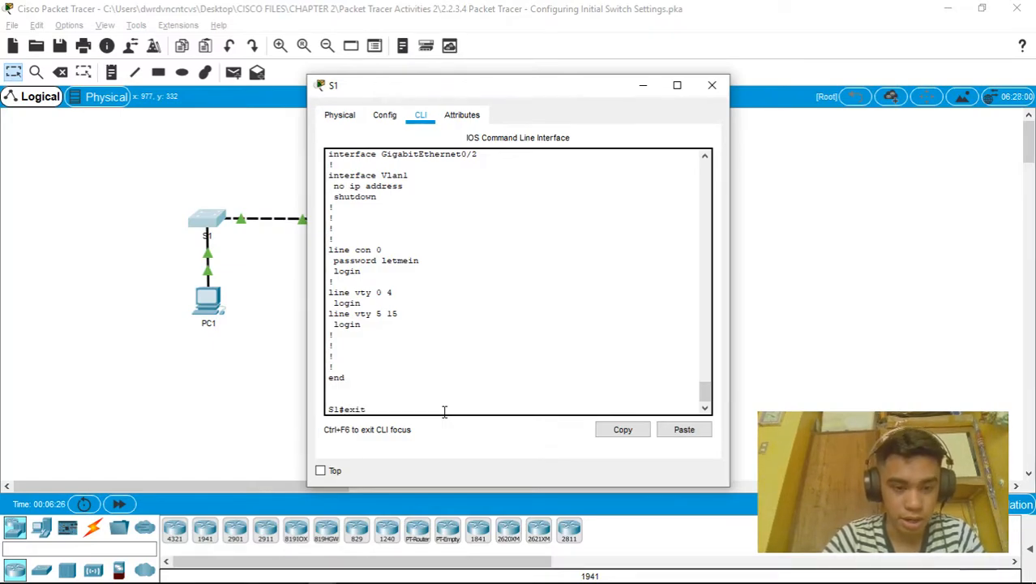
pyautogui.press('Return')
pyautogui.press('Return')
pyautogui.write('letmein')
pyautogui.press('Return')
pyautogui.write('enable')
pyautogui.press('Return')
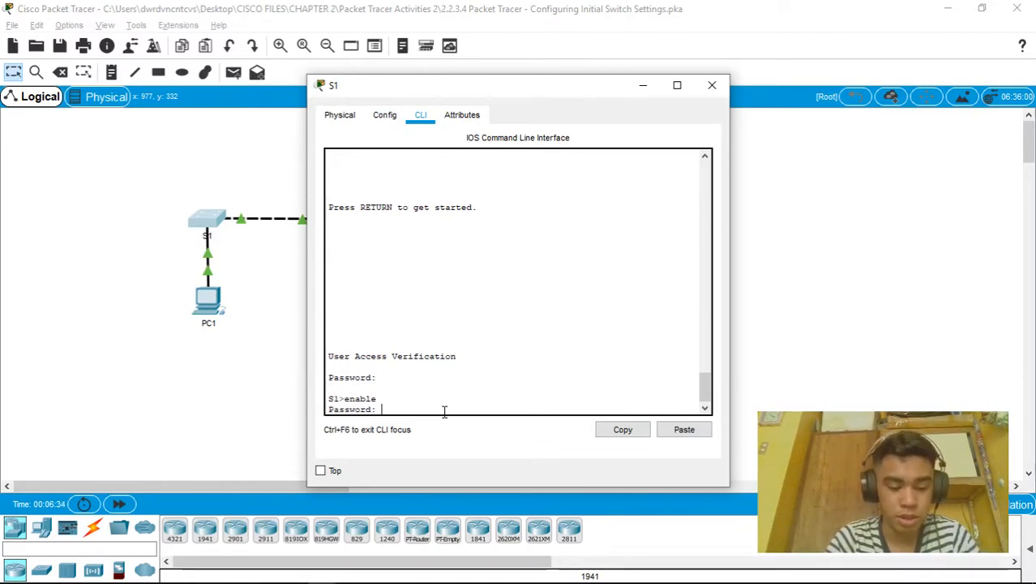
pyautogui.press('Return')
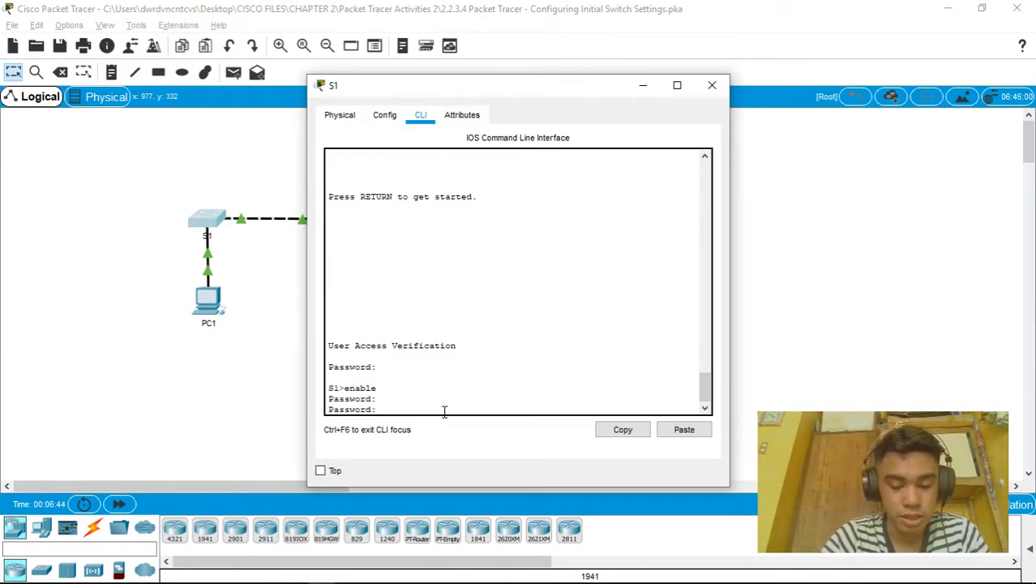
pyautogui.press('Return')
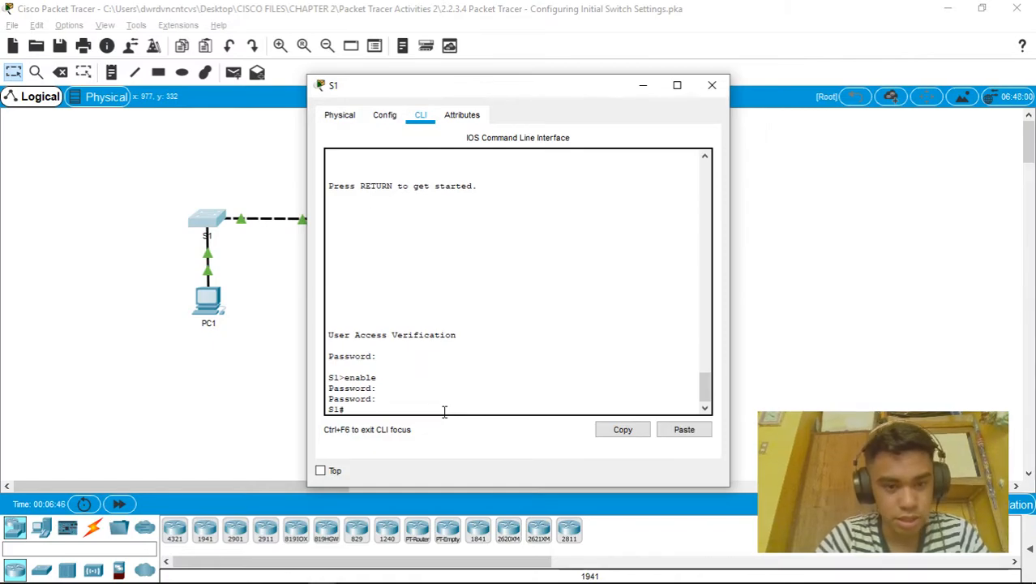
# Enable service password-encryption in S1's global configuration, then return to the S1# prompt
pyautogui.write('conf t')
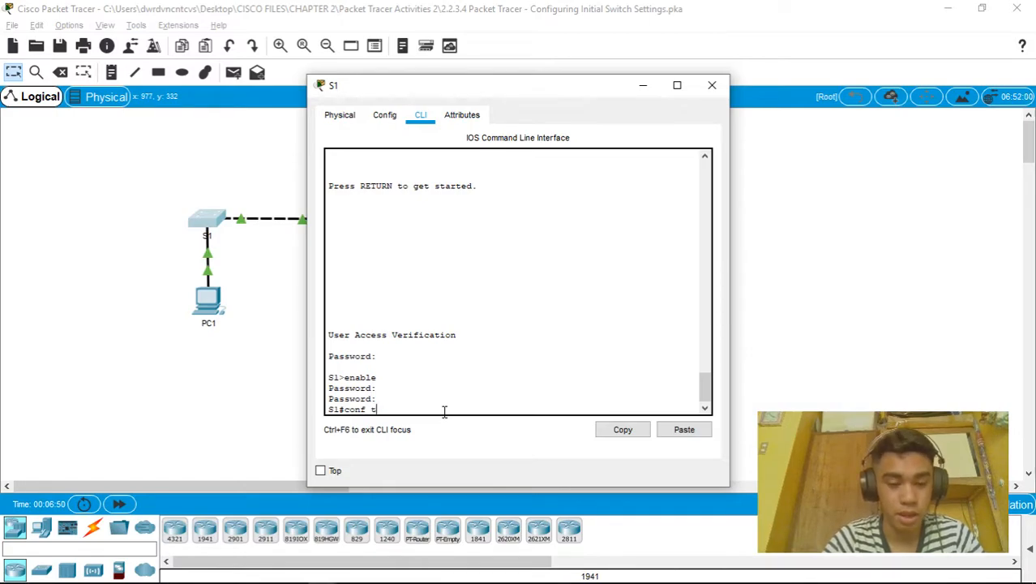
pyautogui.press('Return')
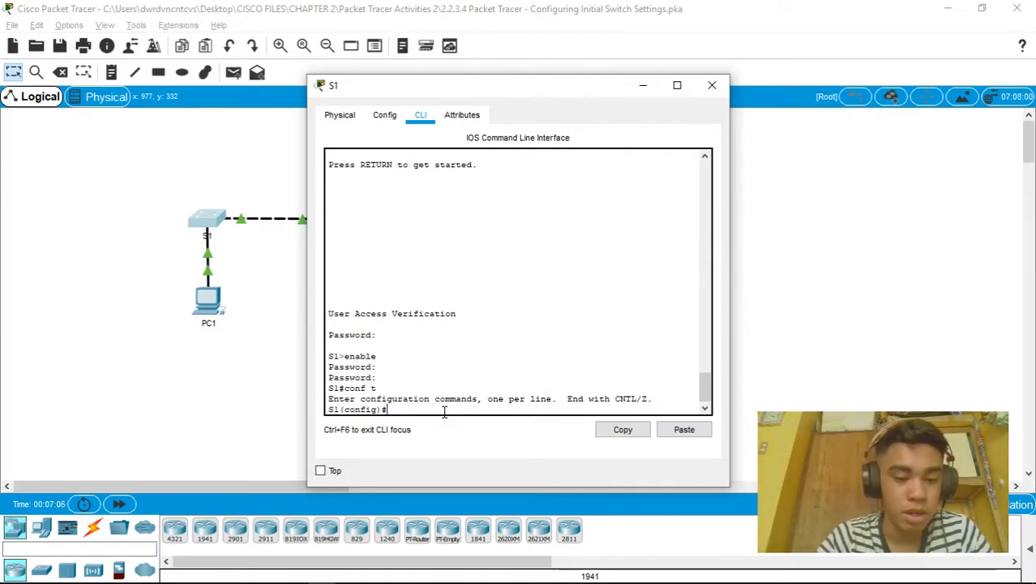
pyautogui.write('service password-')
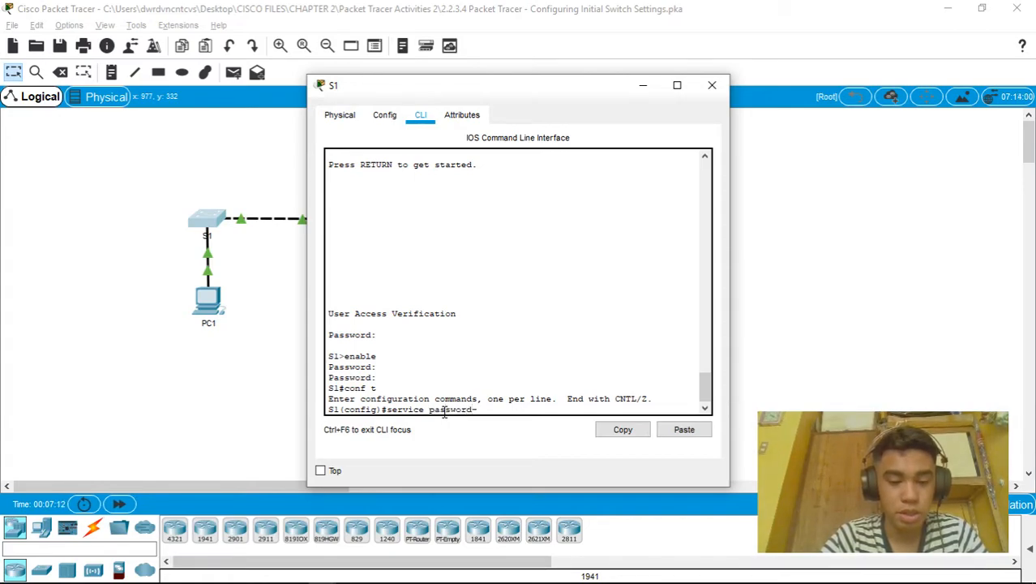
pyautogui.write('encr')
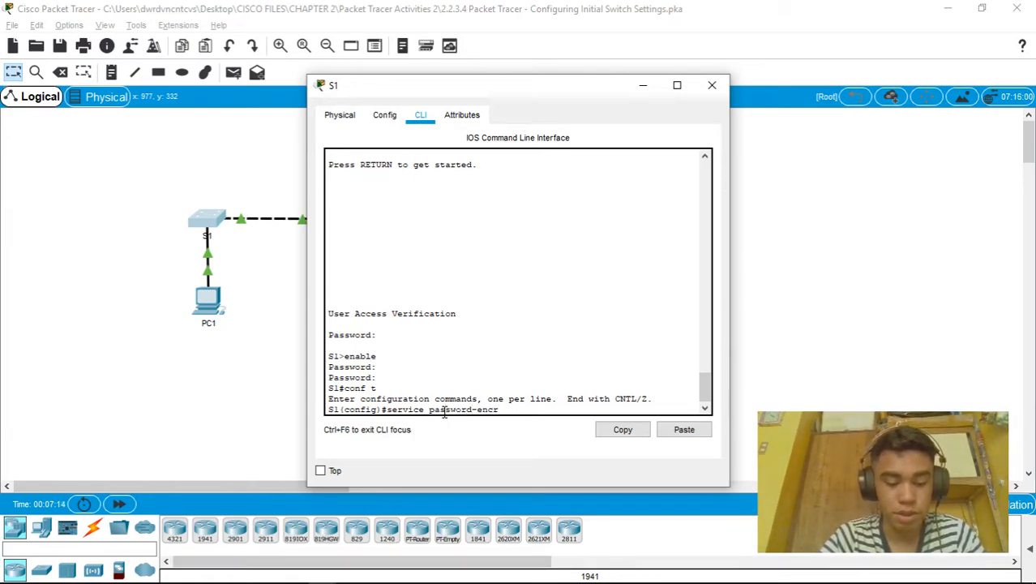
pyautogui.write('yption')
pyautogui.press('Return')
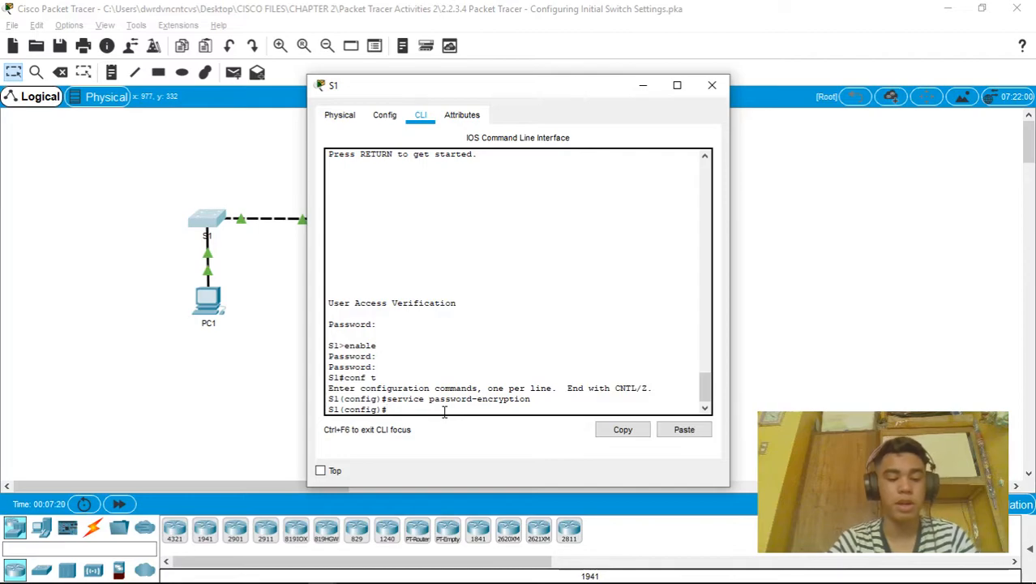
pyautogui.hotkey('ctrl', 'z')
pyautogui.press('Return')
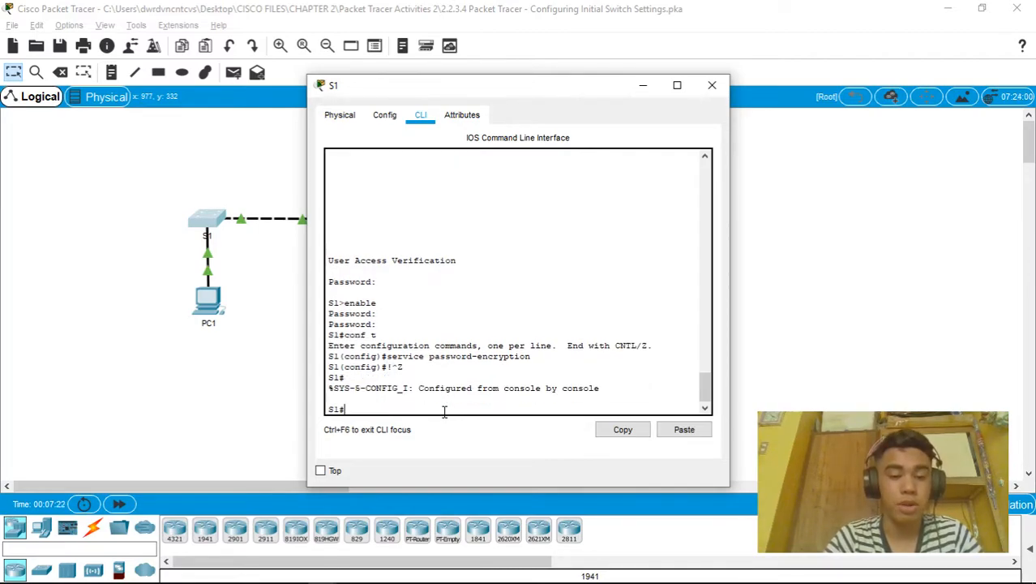
# Run show run and inspect S1's type 7 encrypted enable password
pyautogui.write('show ru')
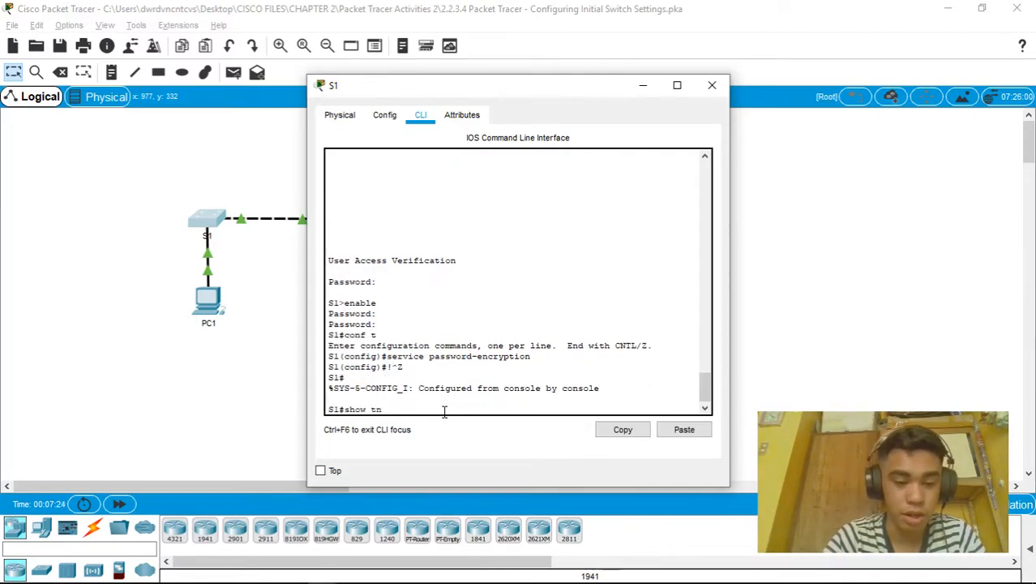
pyautogui.press('BackSpace')
pyautogui.press('BackSpace')
pyautogui.write('run')
pyautogui.press('Return')
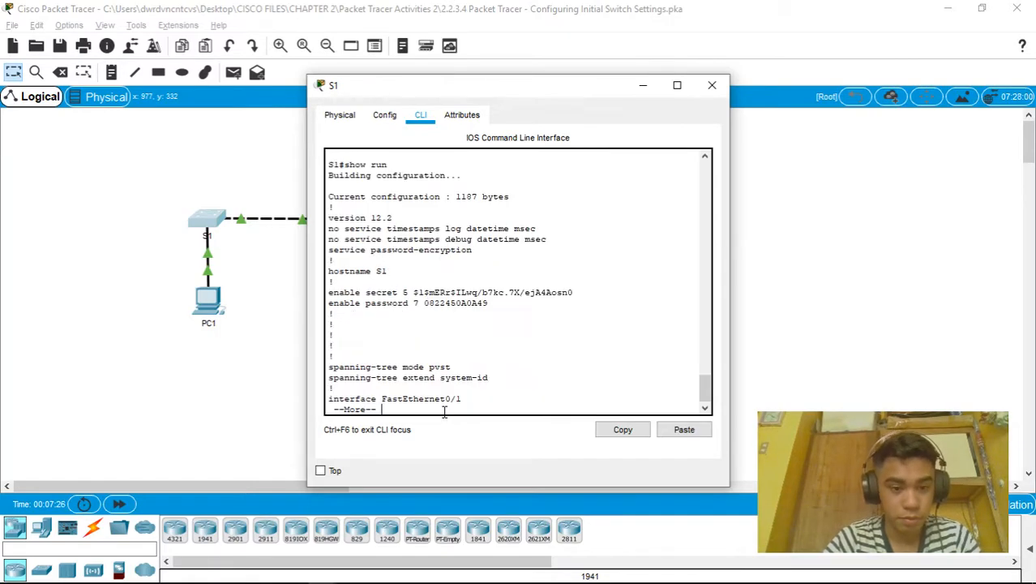
pyautogui.moveTo(487, 304); pyautogui.dragTo(423, 316)
pyautogui.doubleClick(426, 303)
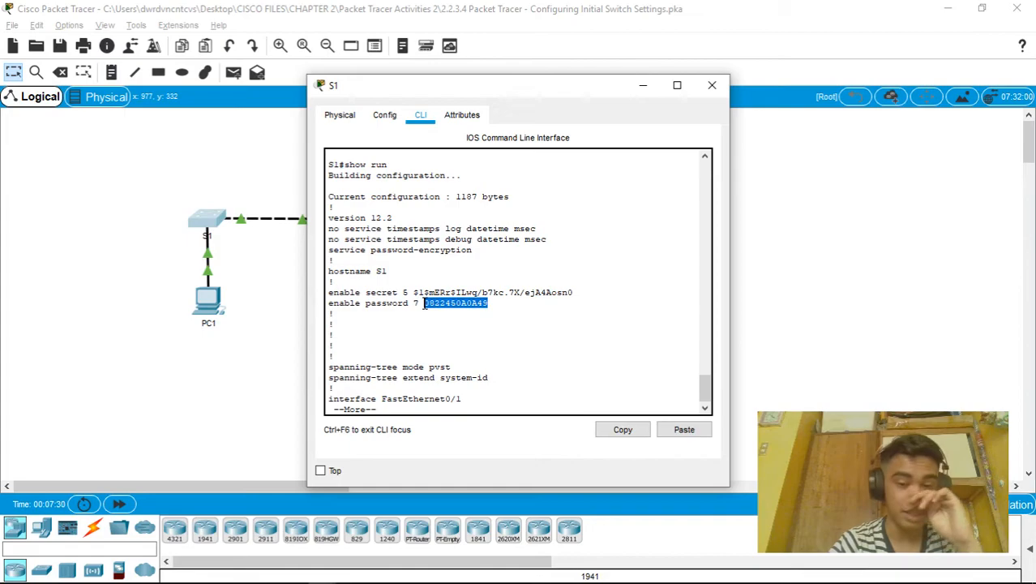
# Check the encrypted console line password at the end of the listing, then bring up the activity instructions
pyautogui.press('space')
pyautogui.press('space')
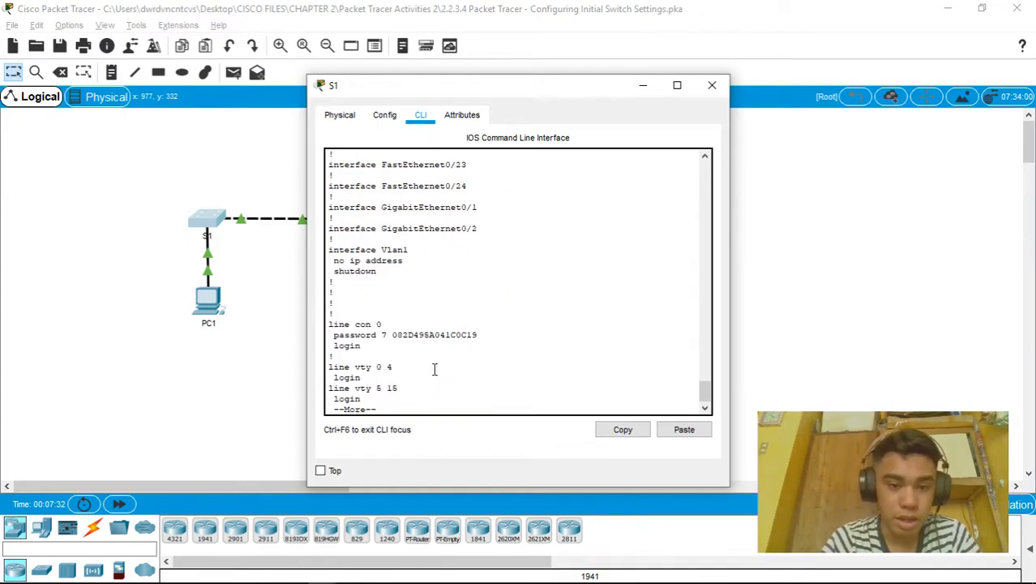
pyautogui.moveTo(478, 260); pyautogui.dragTo(393, 262)
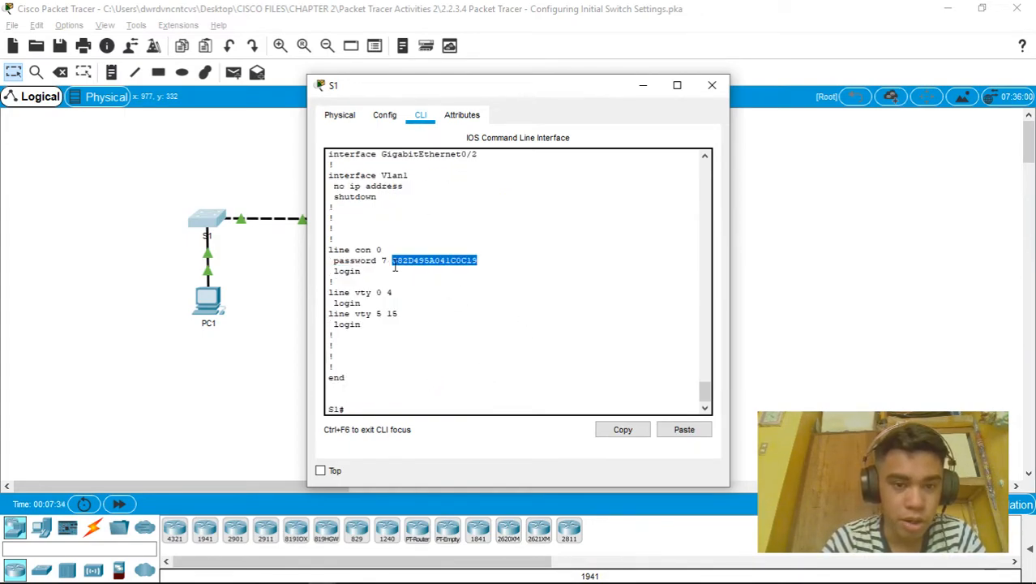
pyautogui.click(371, 410)
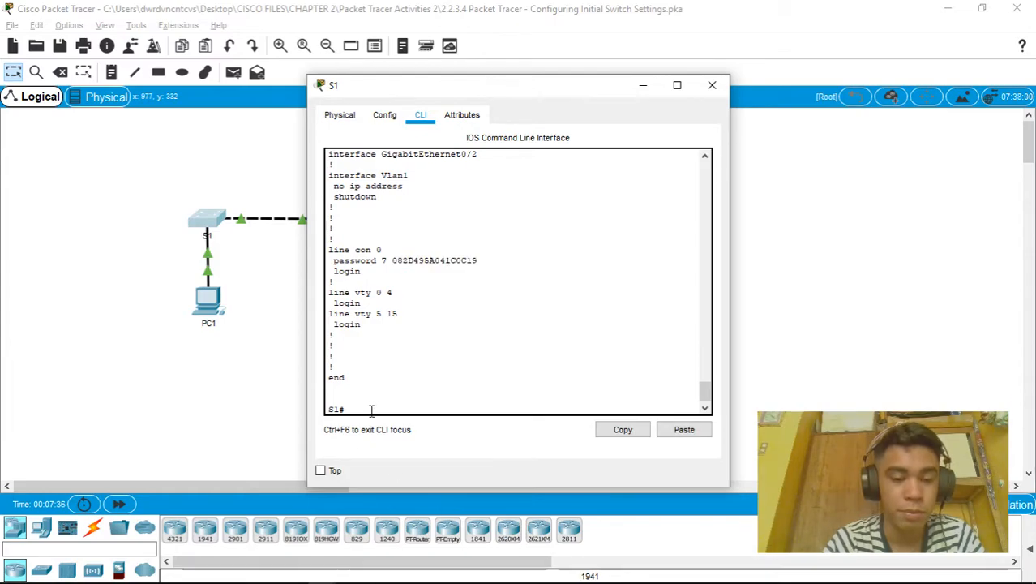
pyautogui.hotkey('alt', 'Tab')
pyautogui.hotkey('alt', 'Tab')
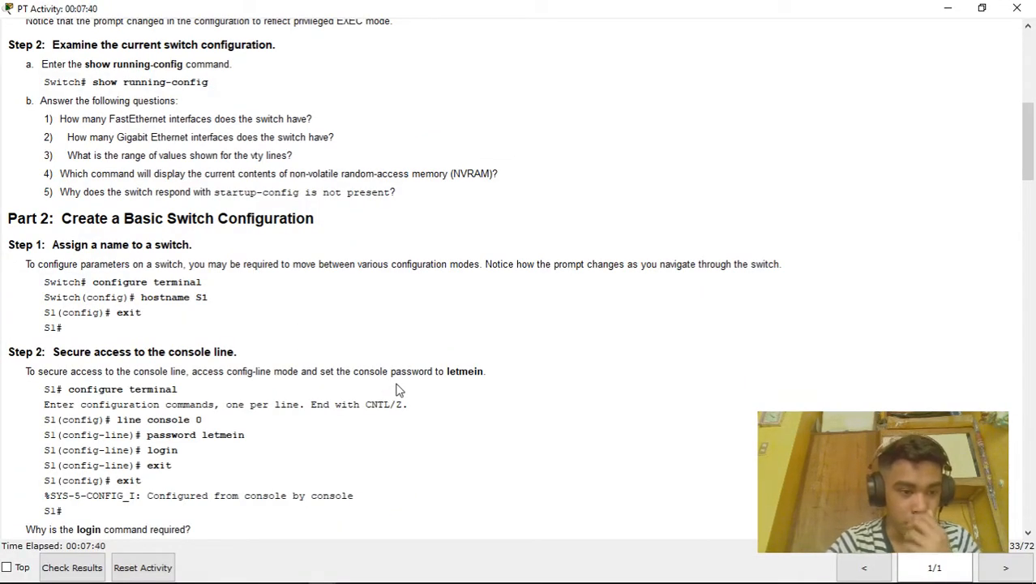
# Scroll the activity instructions to the MOTD banner part, then bring the S1 CLI window forward
pyautogui.scroll(-3, 388, 405)
pyautogui.scroll(-7, 388, 404)
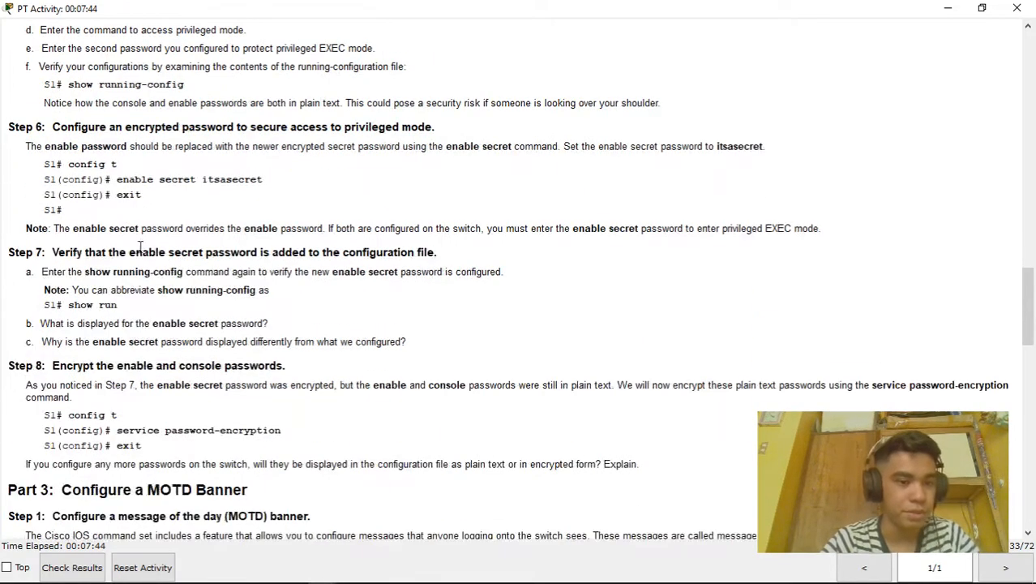
pyautogui.scroll(-3, 130, 244)
pyautogui.scroll(-2, 144, 241)
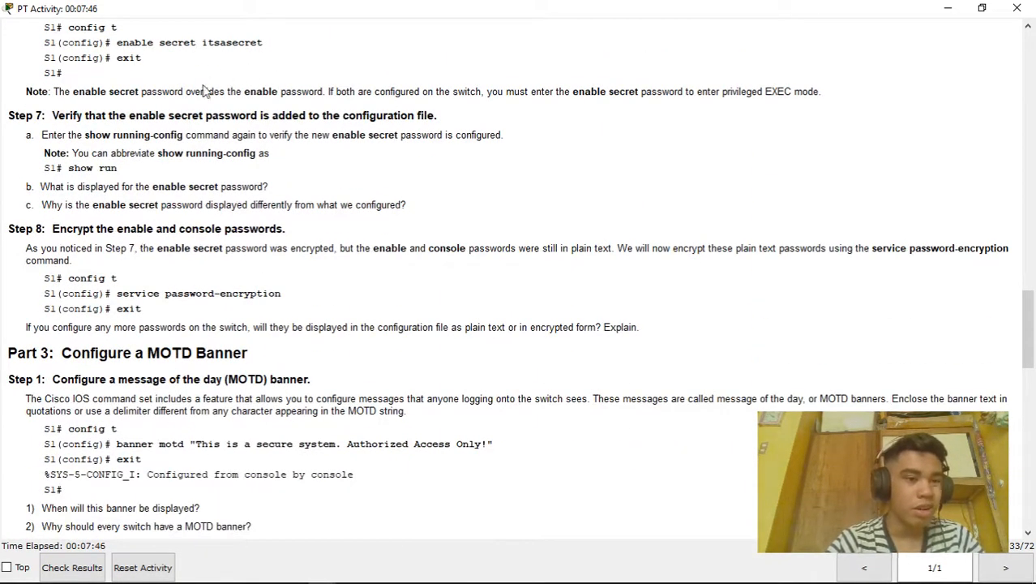
pyautogui.scroll(-1, 270, 156)
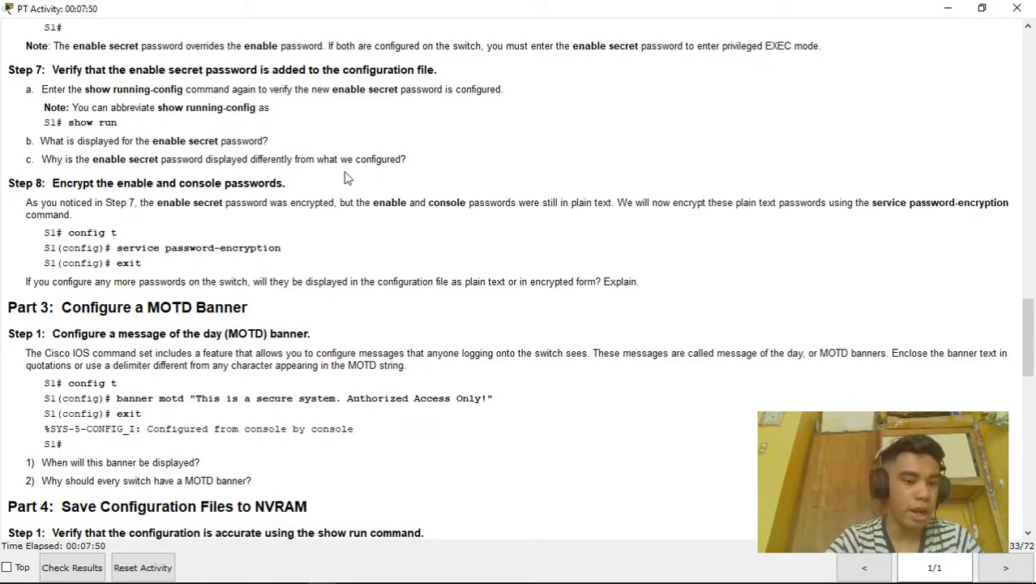
pyautogui.scroll(-1, 359, 231)
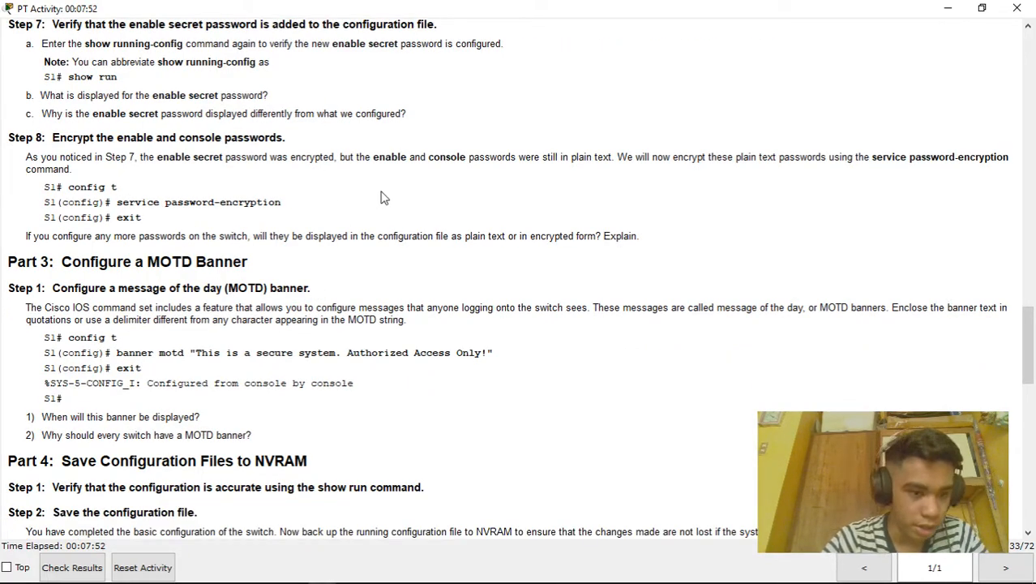
pyautogui.scroll(-1, 378, 199)
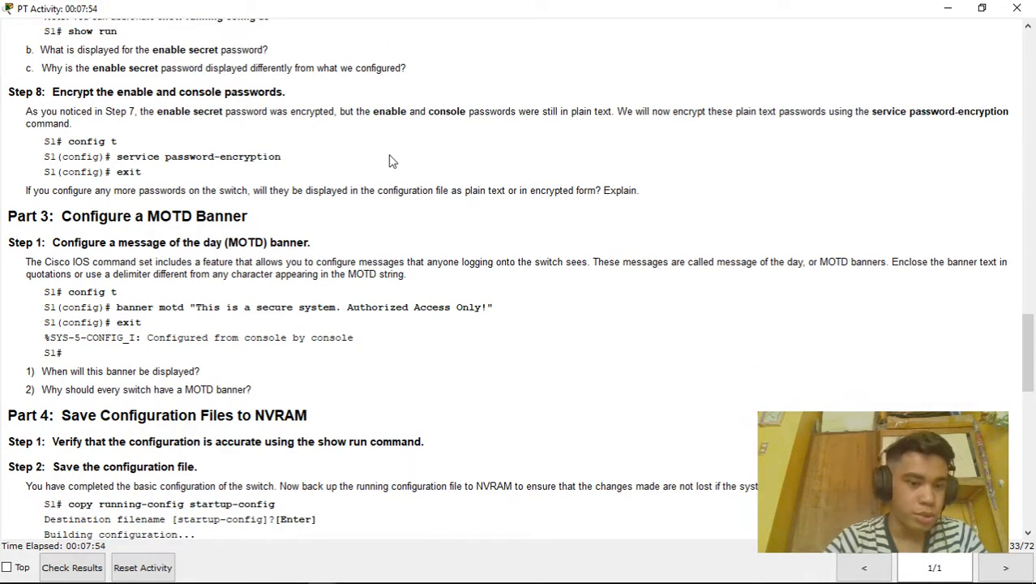
pyautogui.hotkey('alt', 'Tab')
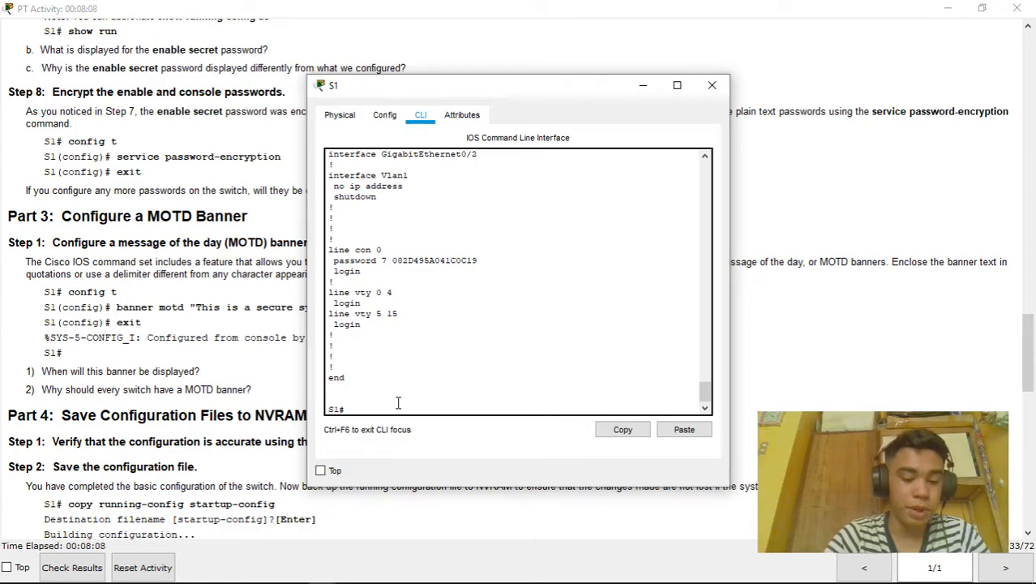
# Set S1's banner motd to 'This is a secure system. AUthorized Access Only!!' and exit configuration mode with Ctrl+Z
pyautogui.write('conf t')
pyautogui.press('Return')
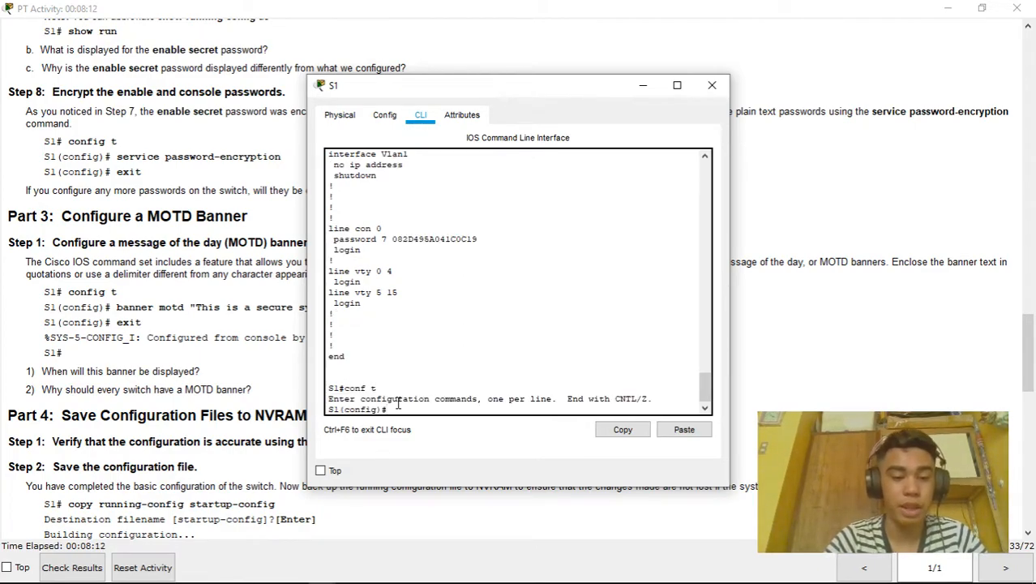
pyautogui.write('banner motd')
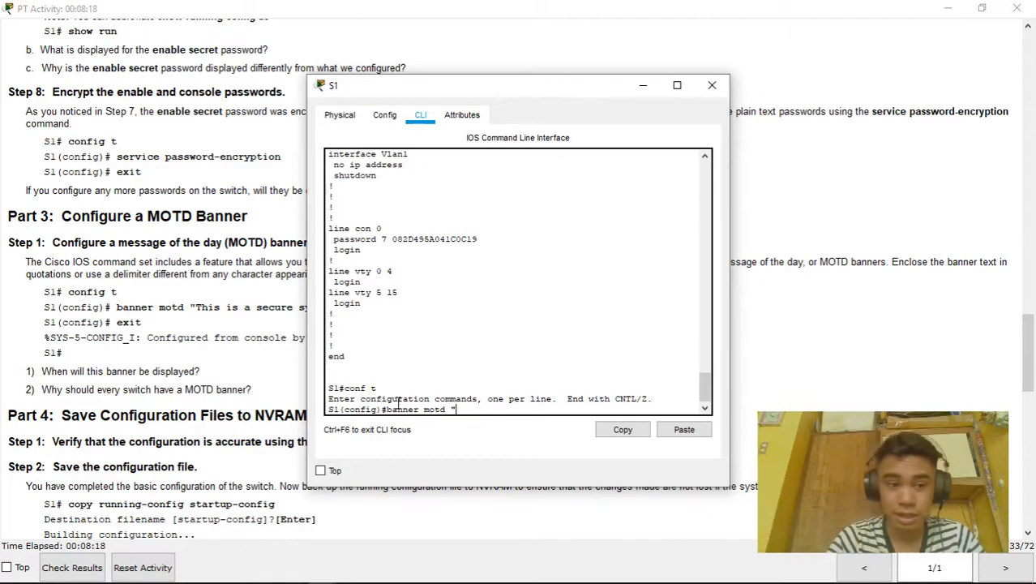
pyautogui.moveTo(574, 85)
pyautogui.mouseDown()
pyautogui.moveTo(574, 68)
pyautogui.moveTo(768, 40)
pyautogui.moveTo(581, 77)
pyautogui.mouseUp()
pyautogui.write('Th')
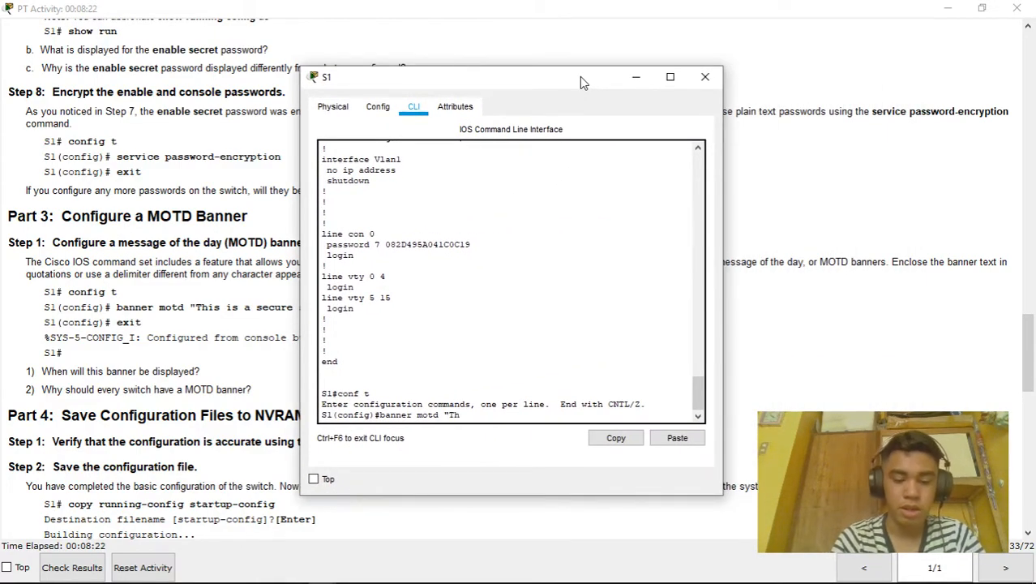
pyautogui.write('is is a secure syst')
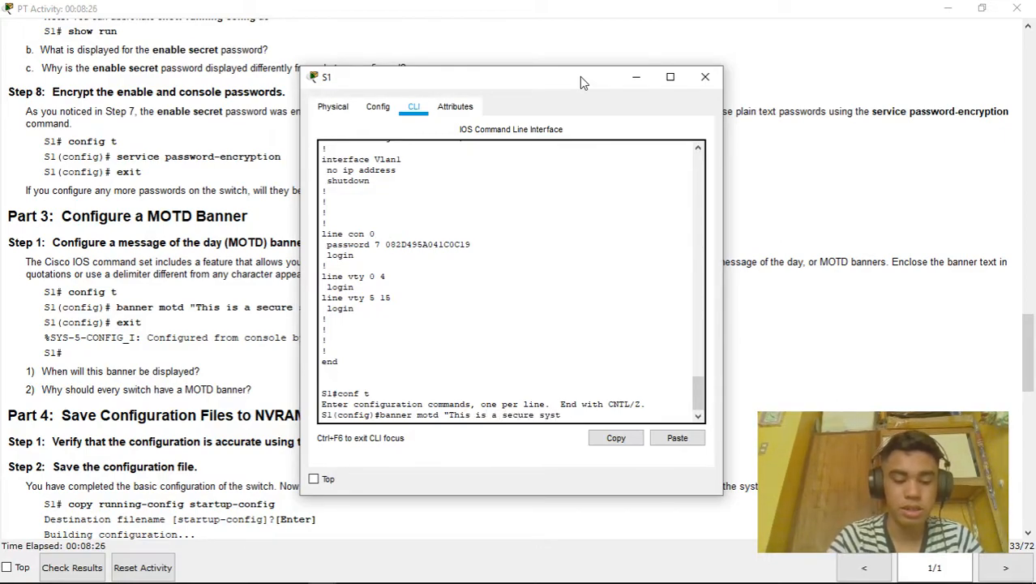
pyautogui.write('em.')
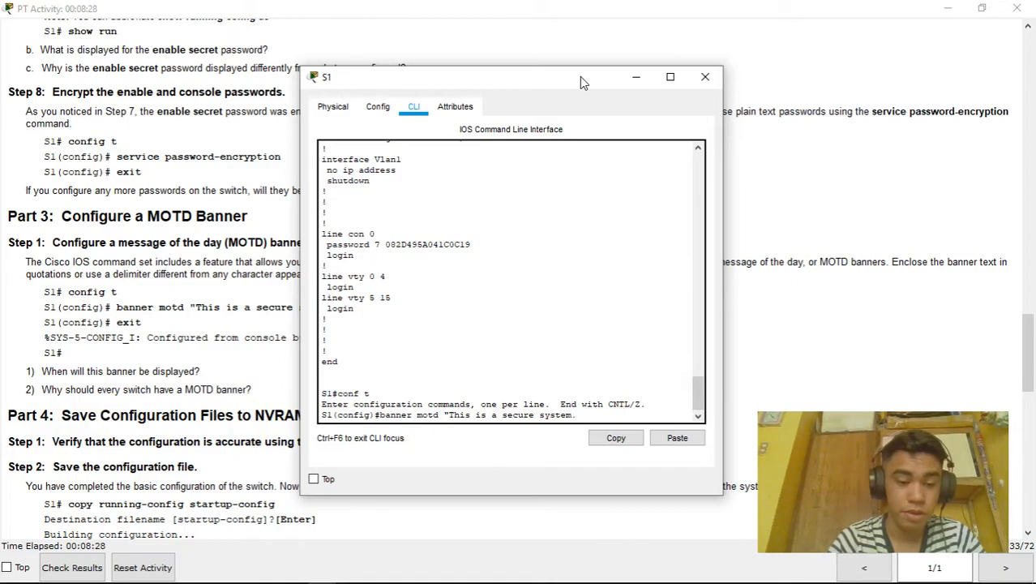
pyautogui.moveTo(608, 71); pyautogui.dragTo(634, 71)
pyautogui.write('AU')
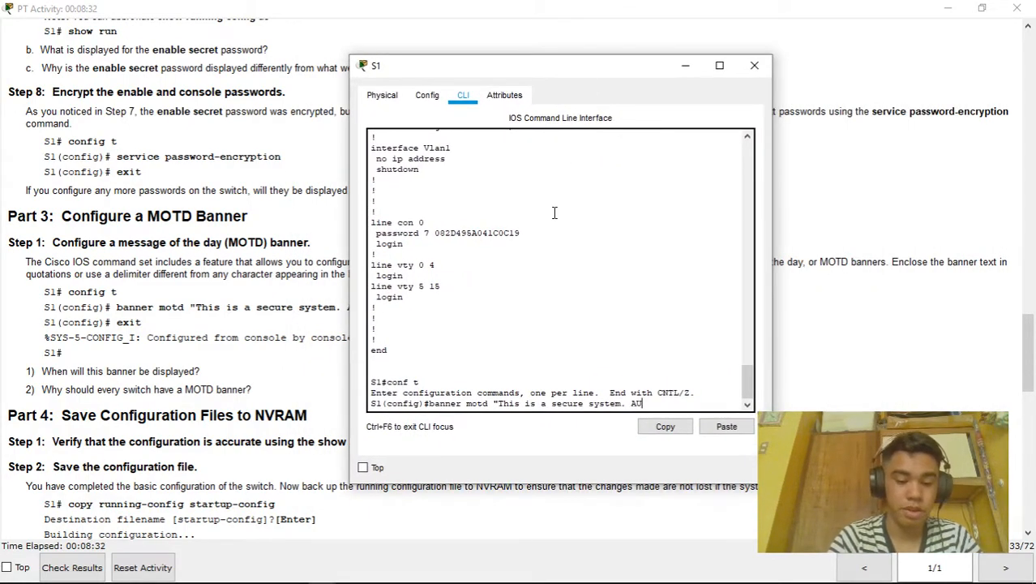
pyautogui.write('thorized')
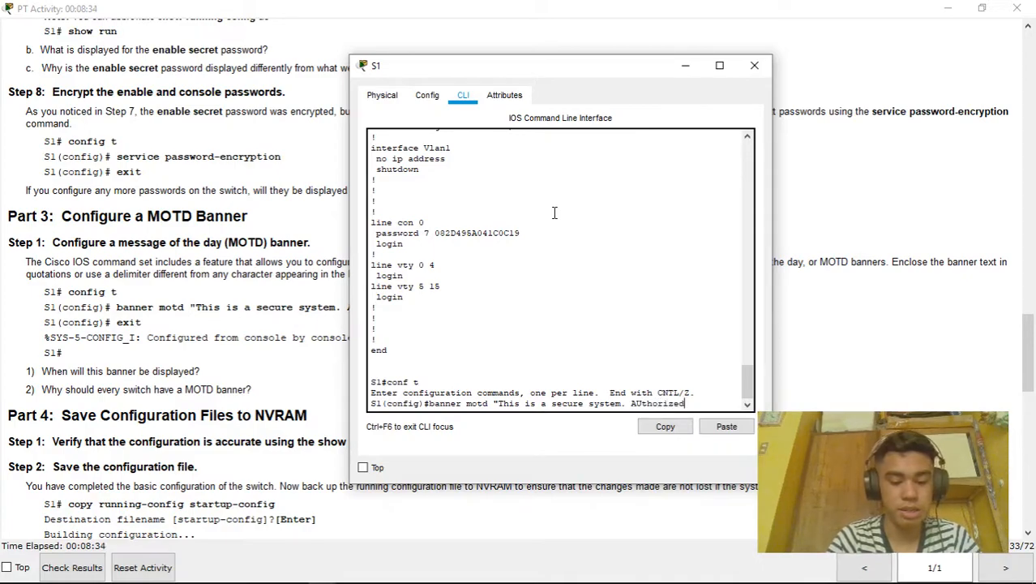
pyautogui.write(' Access Onl')
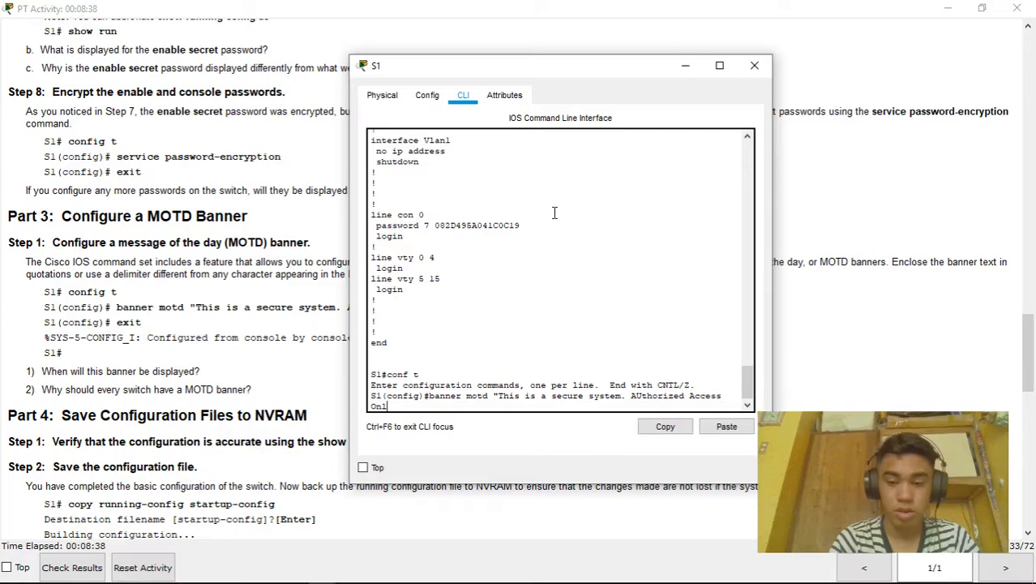
pyautogui.write('y!!"')
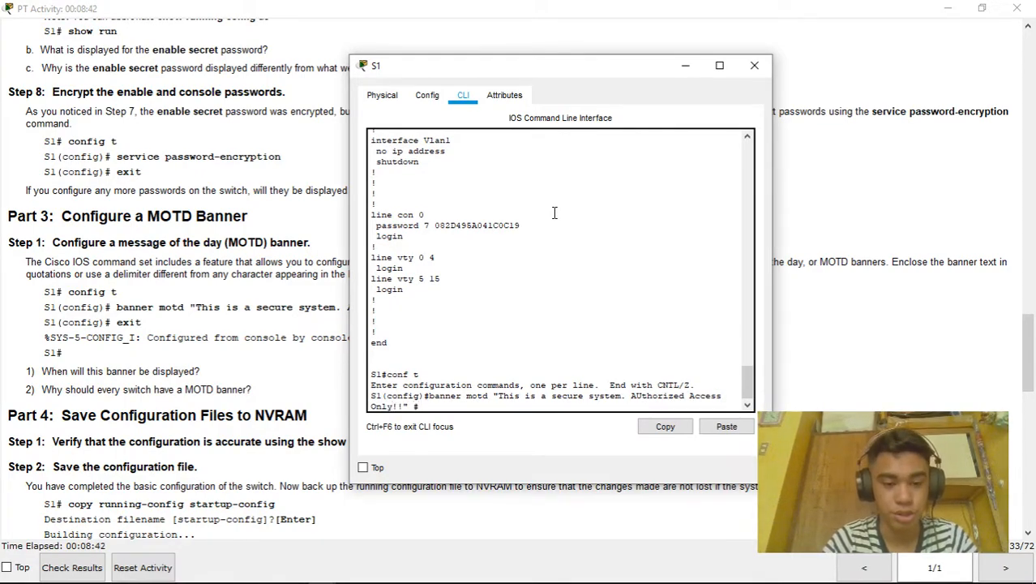
pyautogui.write(' #')
pyautogui.press('Return')
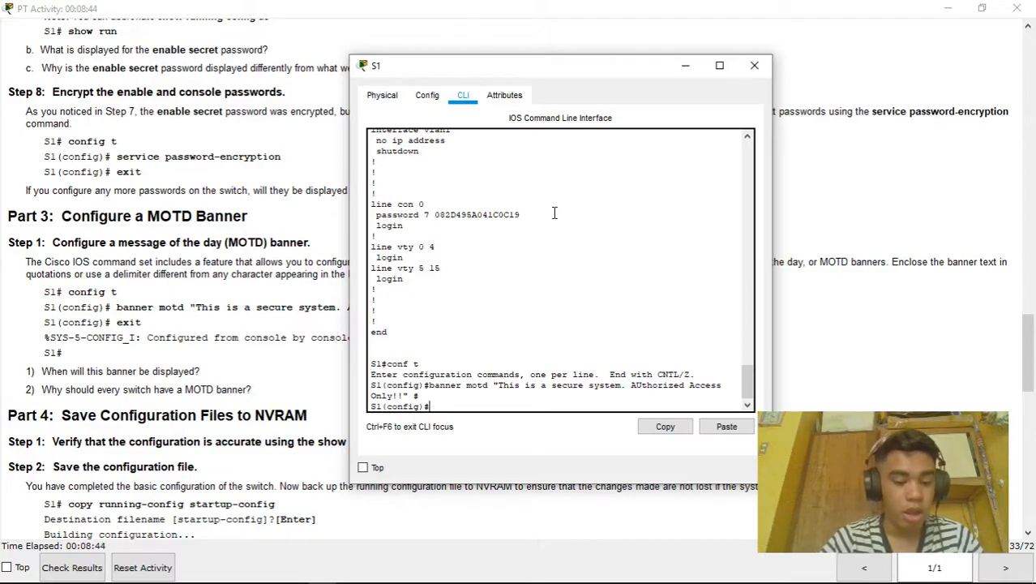
pyautogui.hotkey('ctrl', 'z')
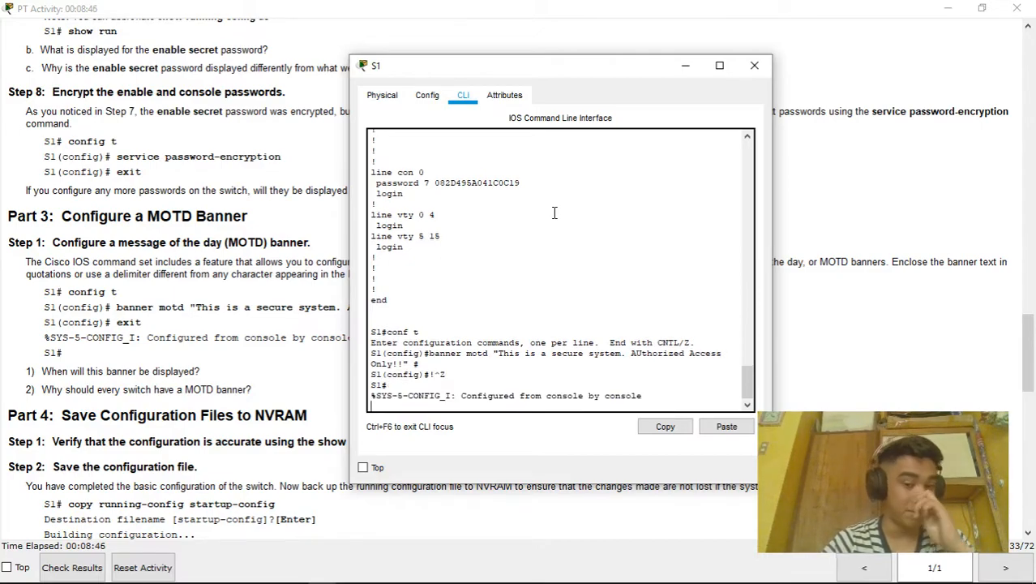
pyautogui.press('Return')
# Run show run and page through it to check the encrypted enable password and banner motd lines
pyautogui.write('show ')
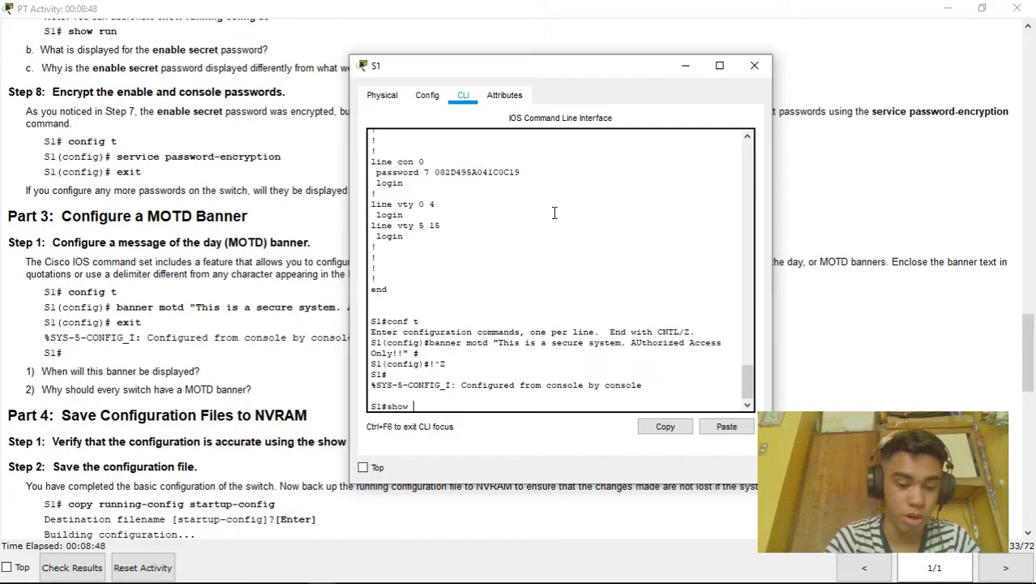
pyautogui.write('run')
pyautogui.press('Return')
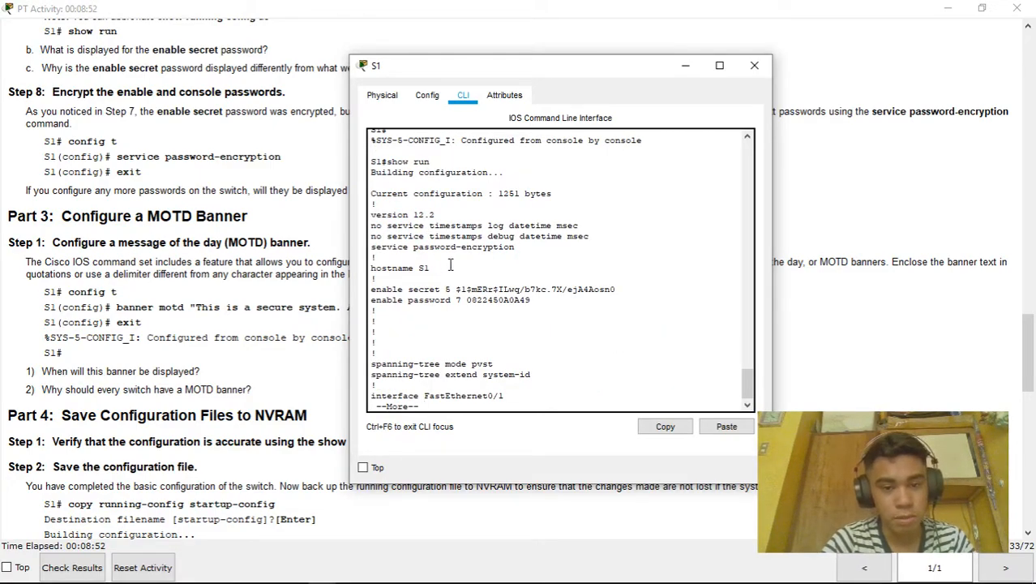
pyautogui.moveTo(535, 309); pyautogui.dragTo(376, 300)
pyautogui.press('space')
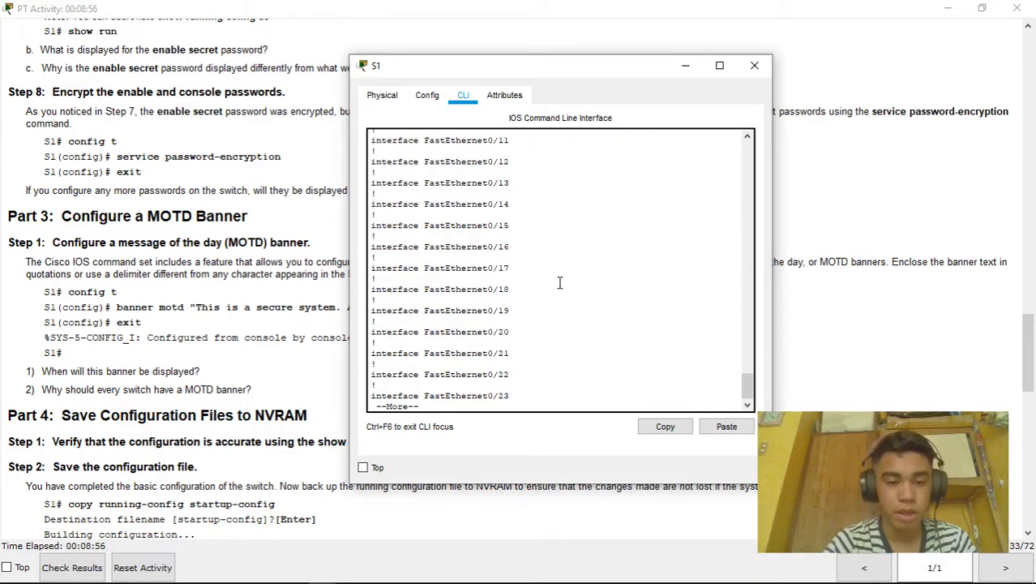
pyautogui.moveTo(370, 291); pyautogui.dragTo(732, 289)
pyautogui.click(460, 406)
pyautogui.press('Return')
pyautogui.press('Return')
pyautogui.press('Return')
pyautogui.press('Return')
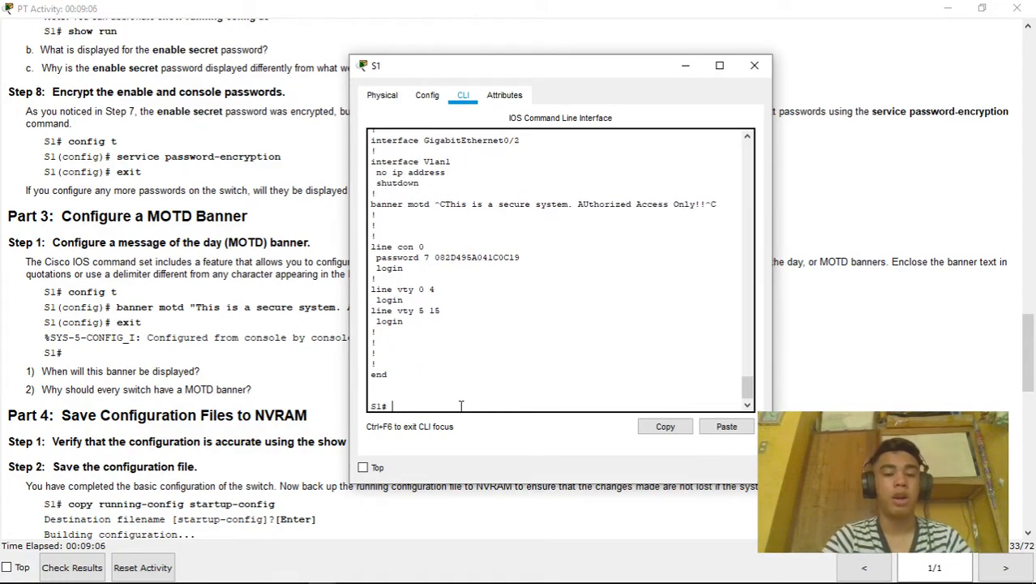
# Log out of S1 and start a new session, selecting the displayed MOTD banner text
pyautogui.write('exit')
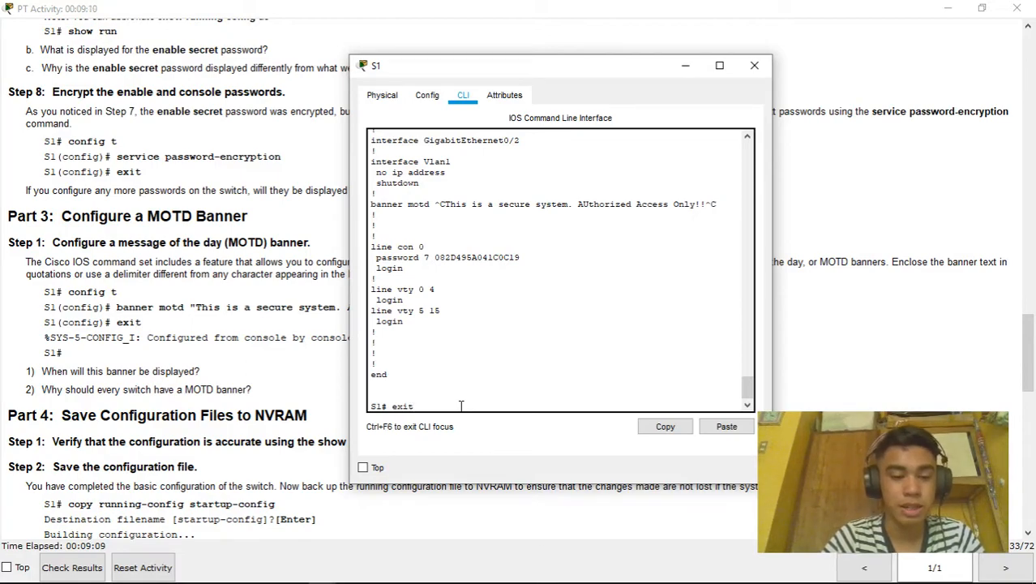
pyautogui.press('Return')
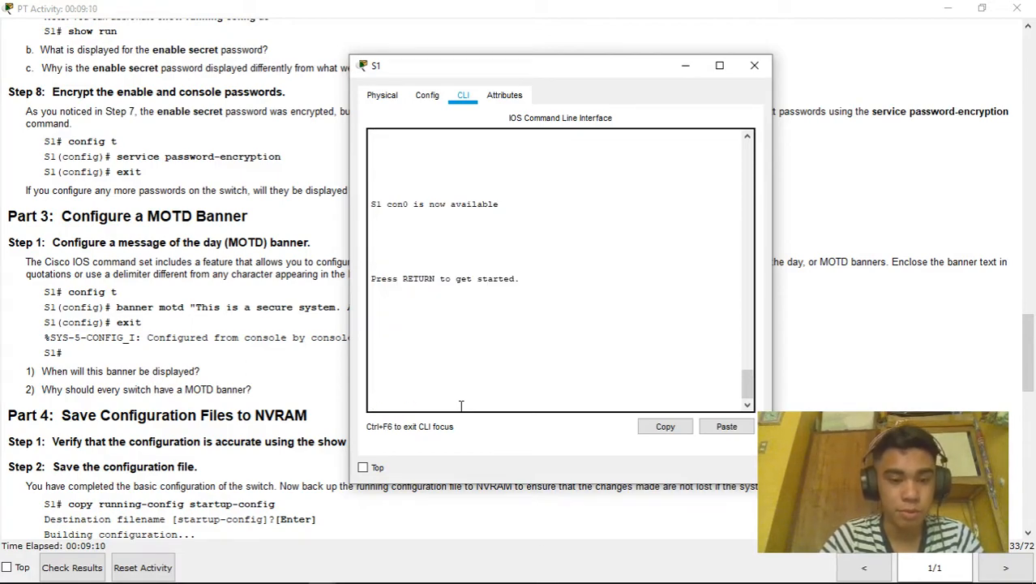
pyautogui.press('Return')
pyautogui.click(635, 366)
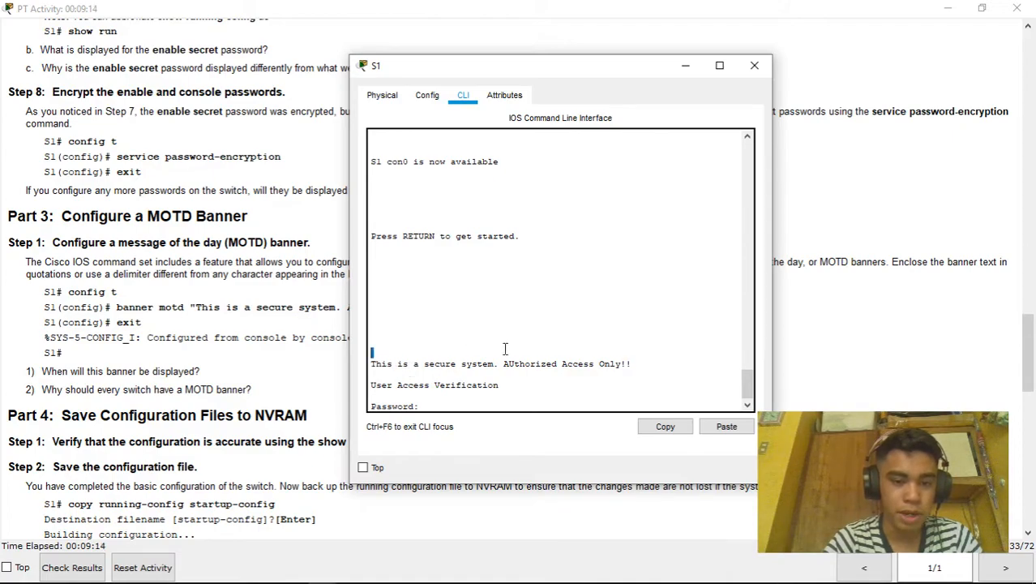
pyautogui.moveTo(370, 354); pyautogui.dragTo(636, 367)
pyautogui.click(419, 405)
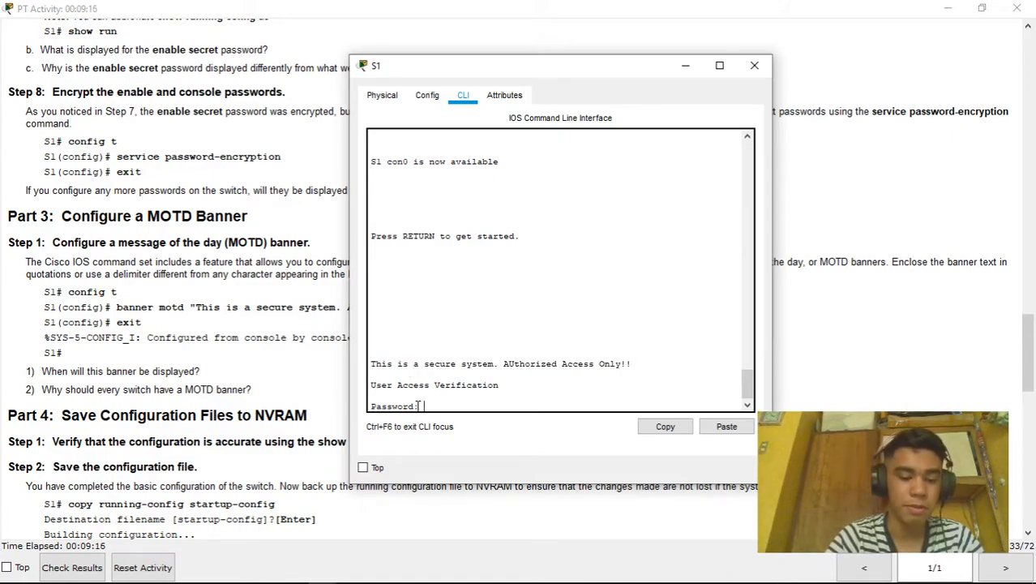
# Log in with the console password and reach S1# using enable with the enable secret
pyautogui.press('Return')
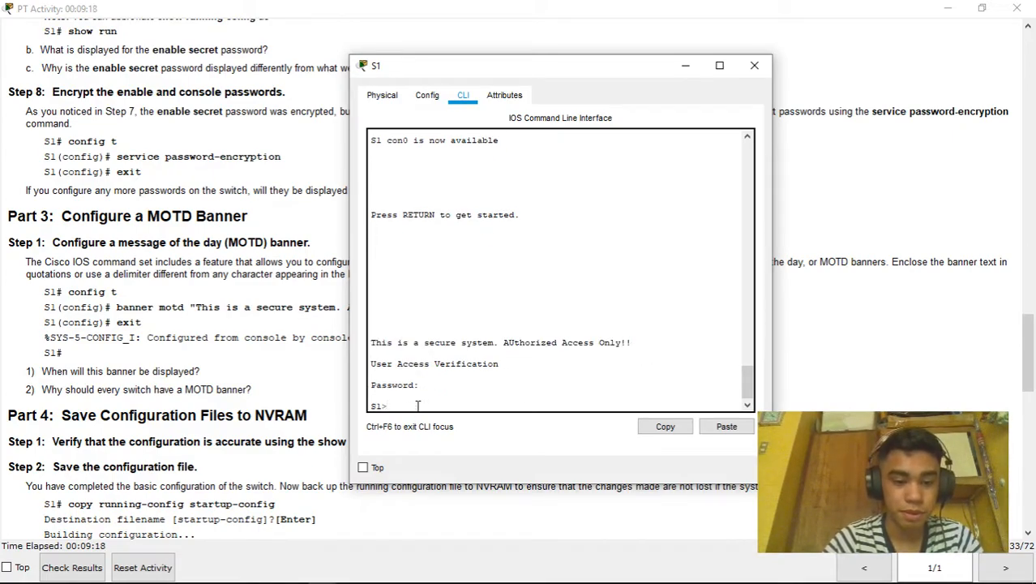
pyautogui.write('enable')
pyautogui.press('Return')
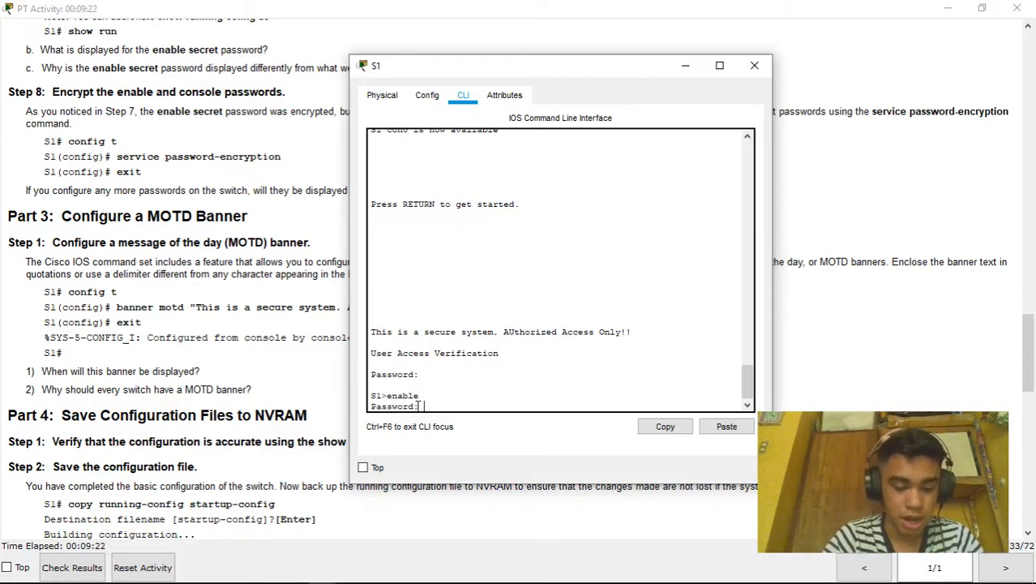
pyautogui.press('Return')
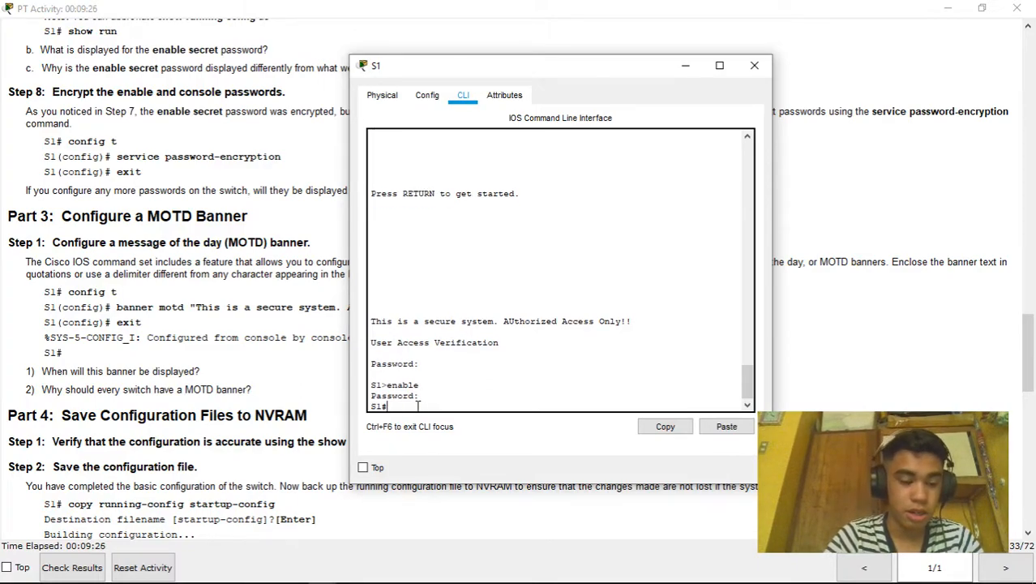
pyautogui.scroll(-3, 259, 394)
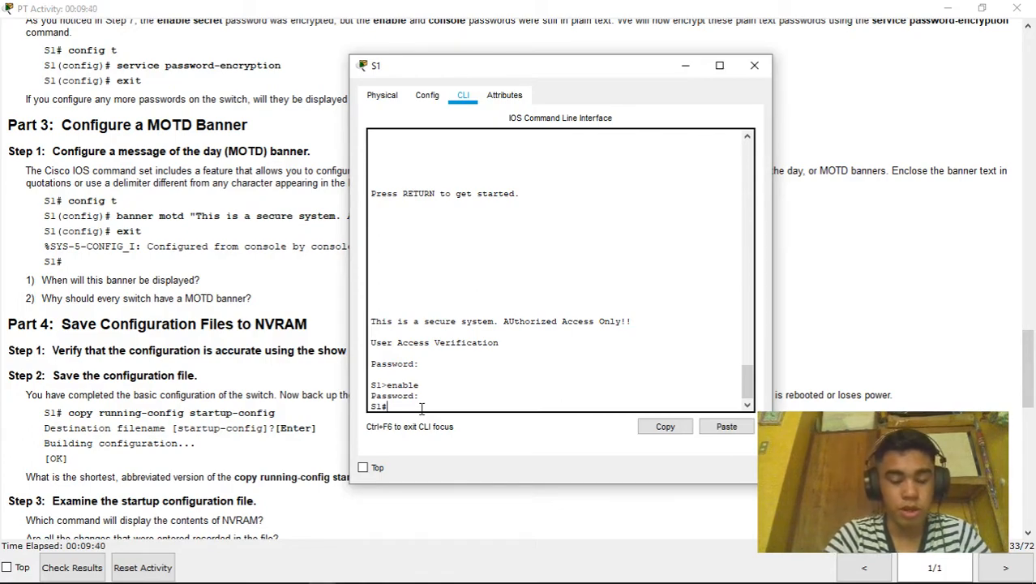
# Save S1's running configuration to startup-config with copy run start, keeping the default file name
pyautogui.write('copt')
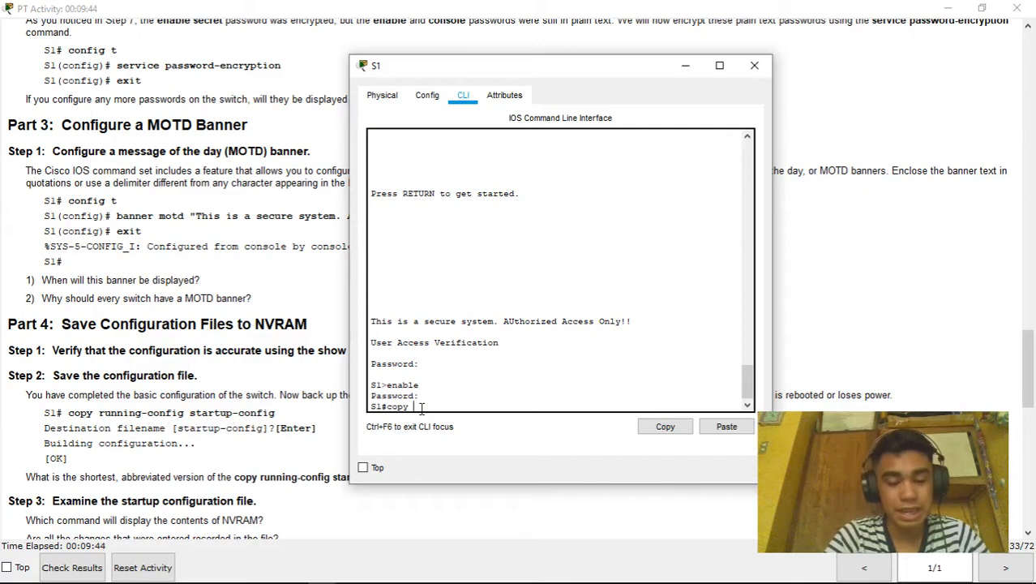
pyautogui.write(' run')
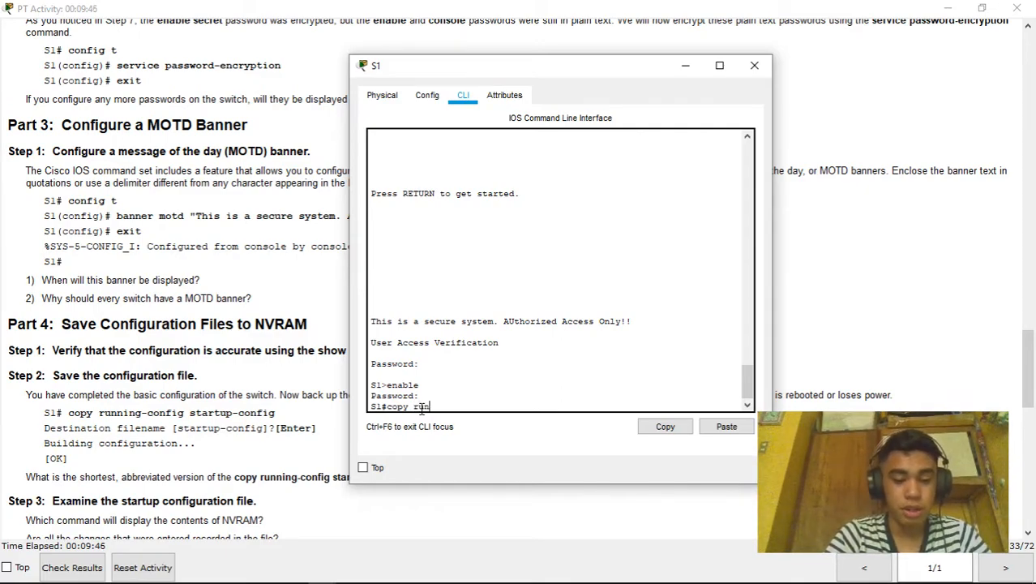
pyautogui.write(' startup')
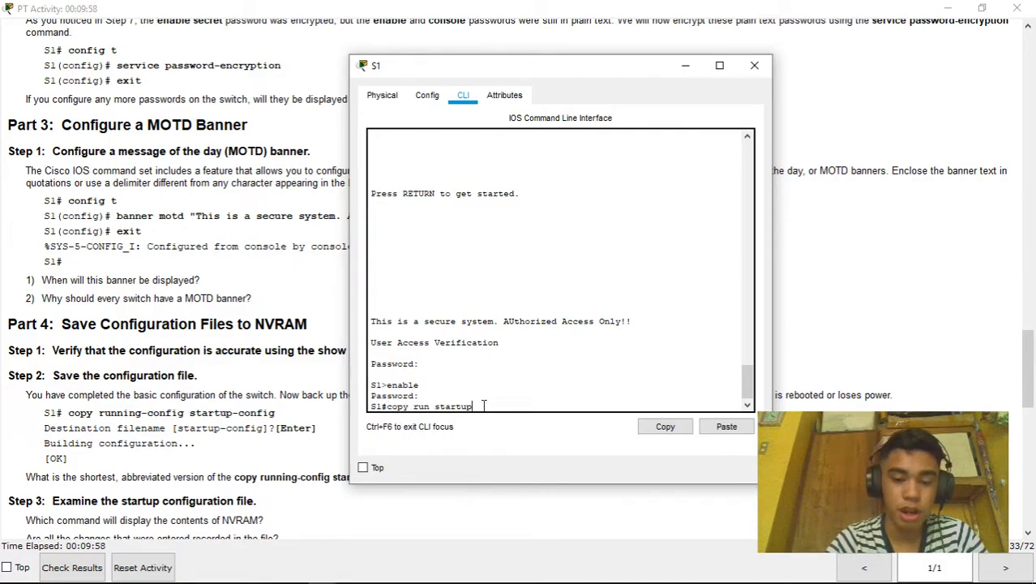
pyautogui.press('Return')
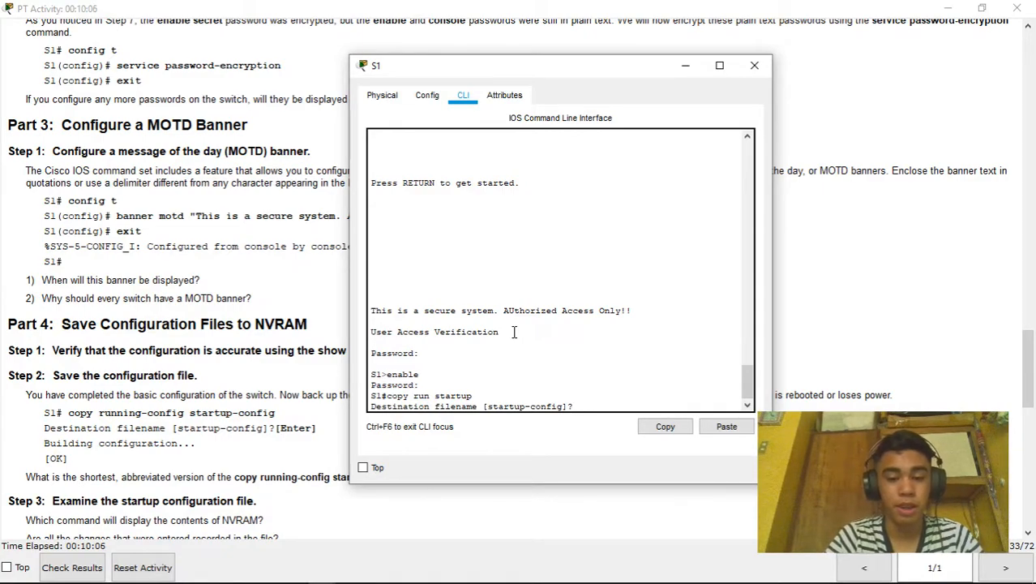
pyautogui.press('Return')
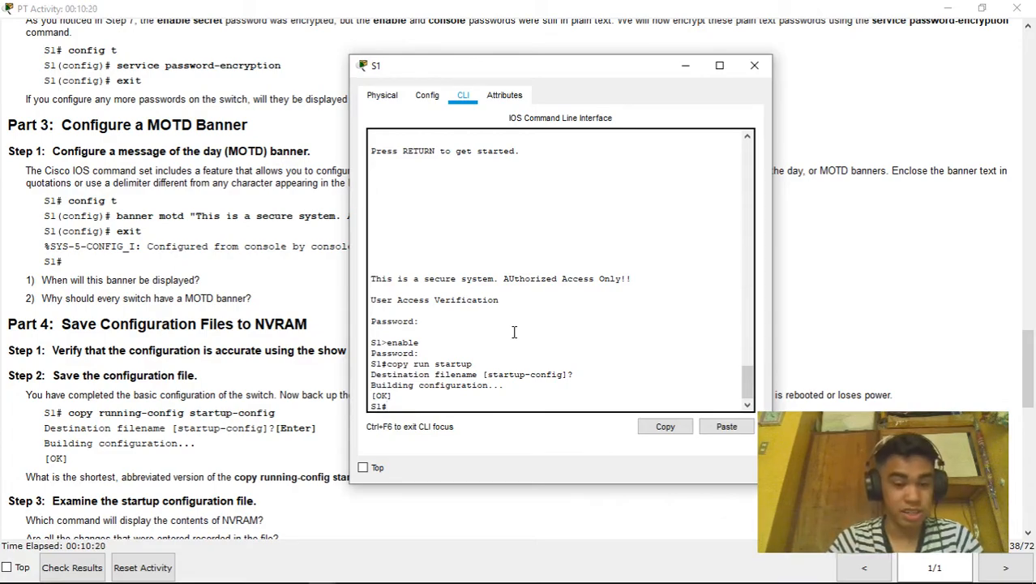
# Display S1's saved startup configuration with show startup and page through it
pyautogui.write('show startup')
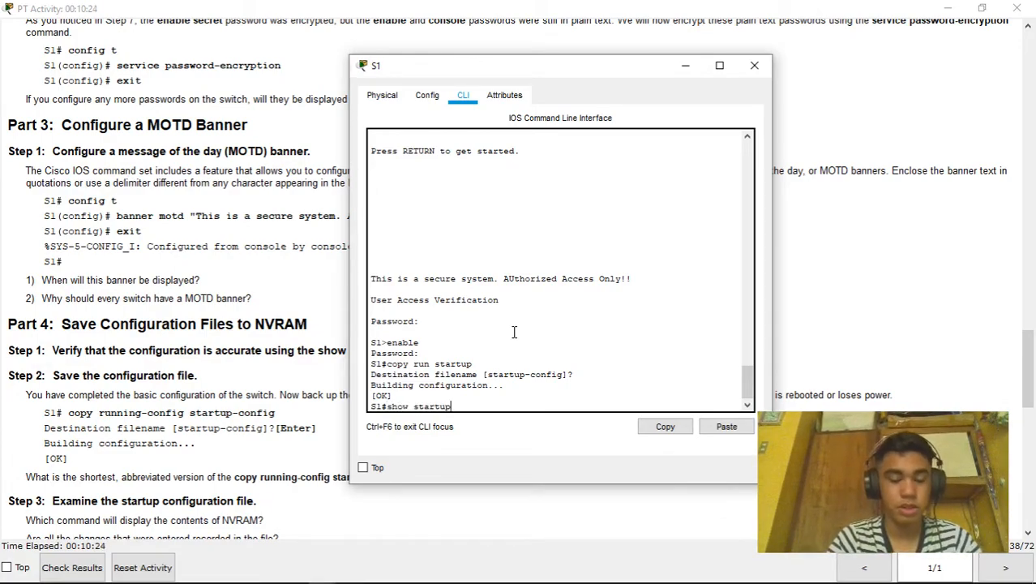
pyautogui.press('Return')
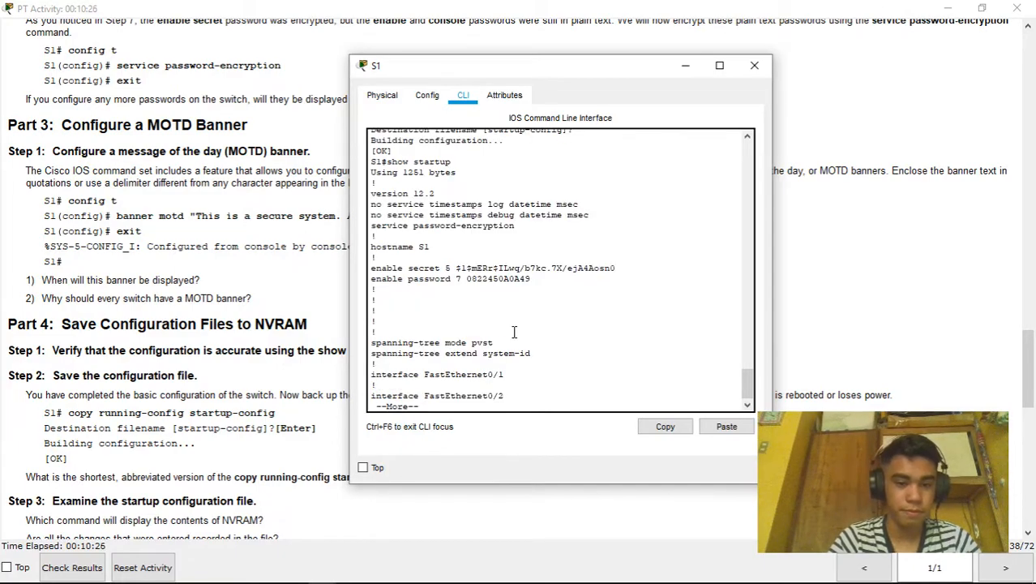
pyautogui.press('space')
pyautogui.press('space')
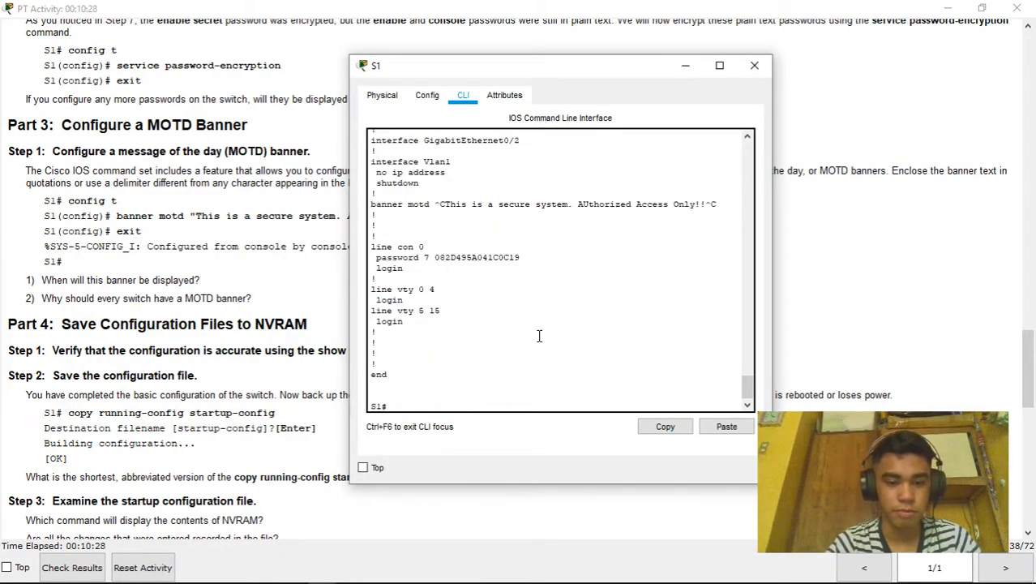
pyautogui.scroll(-3, 261, 354)
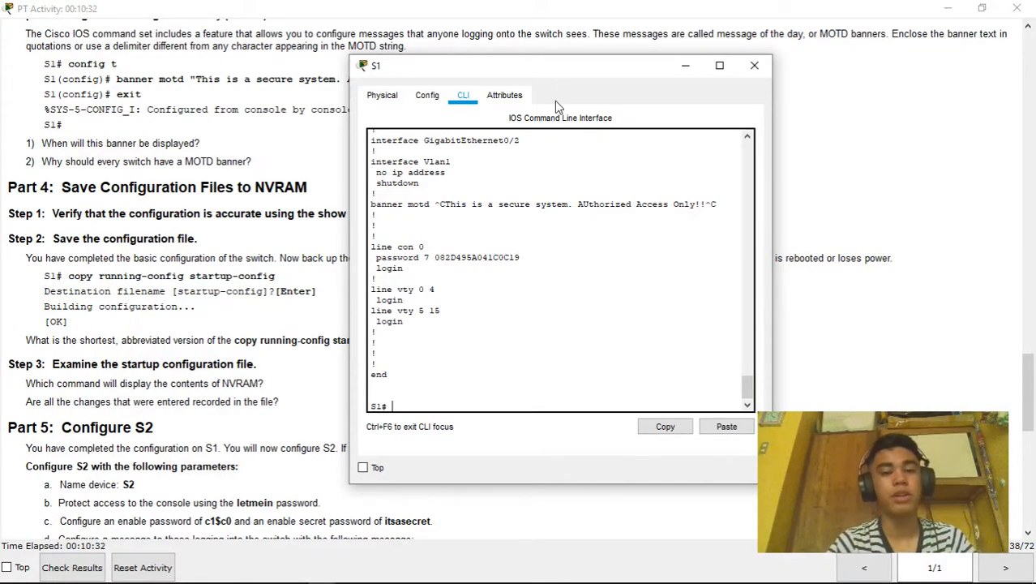
# Close S1's device window and return to the Packet Tracer network workspace
pyautogui.moveTo(564, 68); pyautogui.dragTo(626, 88)
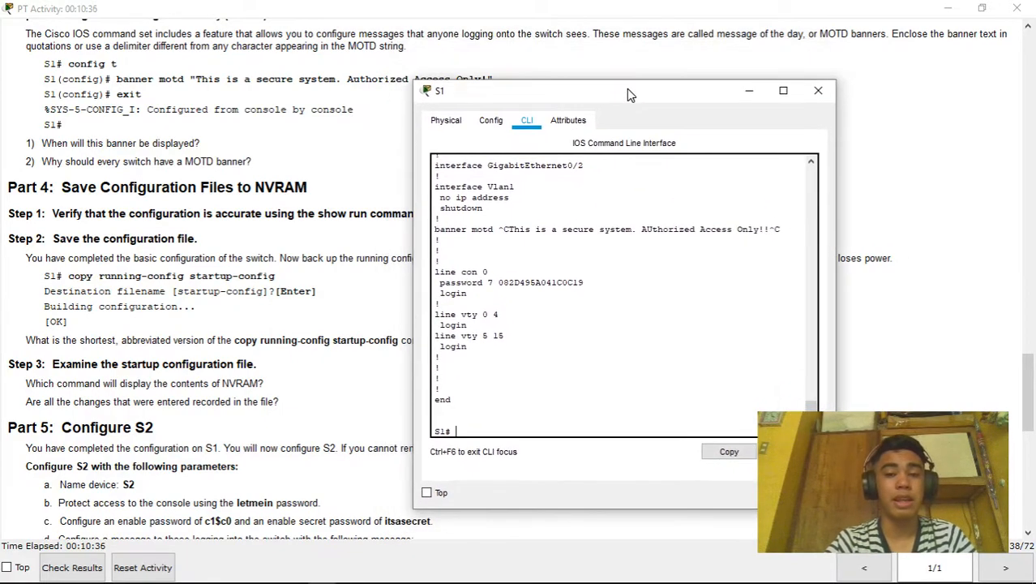
pyautogui.click(816, 85)
pyautogui.hotkey('alt', 'Tab')
pyautogui.hotkey('alt', 'Tab')
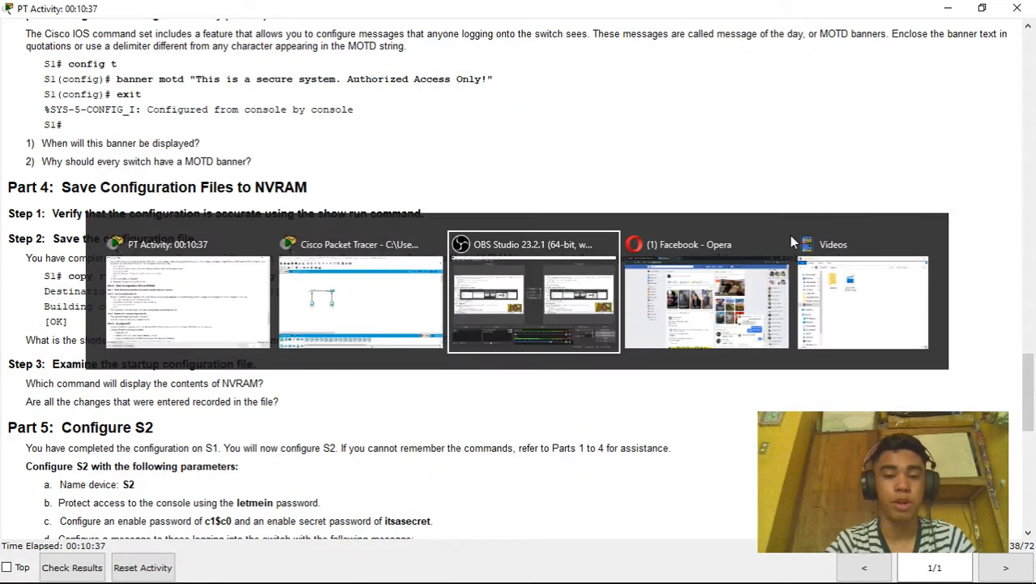
pyautogui.hotkey('alt', 'Tab')
pyautogui.hotkey('alt', 'shift', 'Tab')
pyautogui.hotkey('alt', 'shift', 'Tab')
# Open switch S2's CLI and enter privileged mode with enable
pyautogui.click(334, 219)
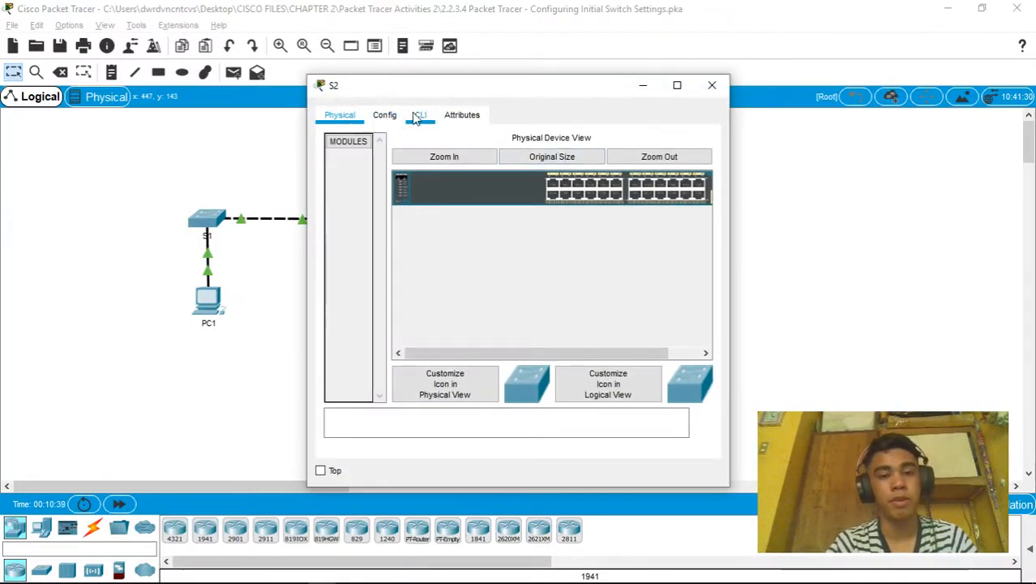
pyautogui.click(421, 114)
pyautogui.press('Return')
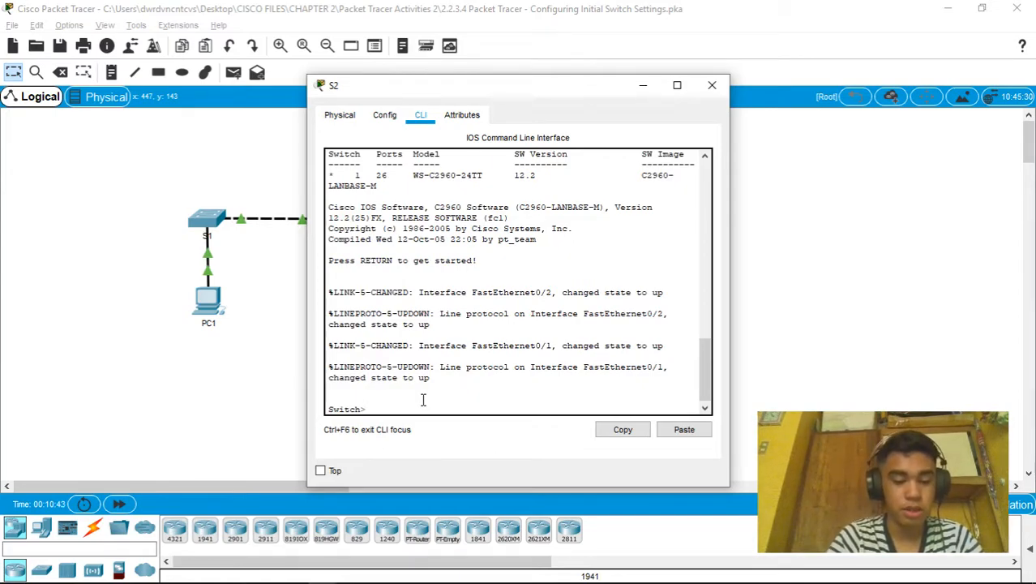
pyautogui.write('enabl')
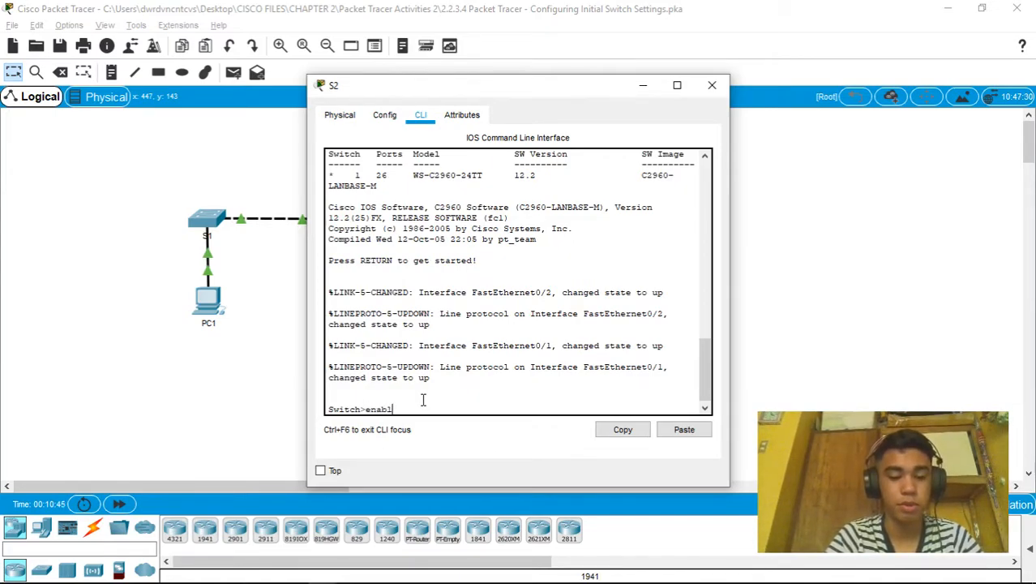
pyautogui.write('e')
pyautogui.press('Return')
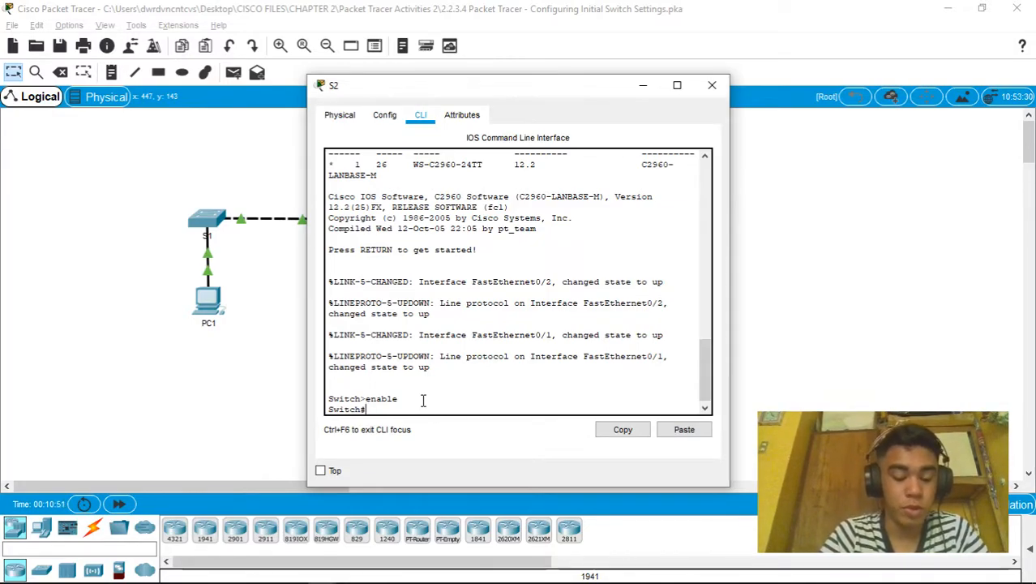
# Confirm S2 has no startup-config, then list its default running configuration to the end
pyautogui.write('conf')
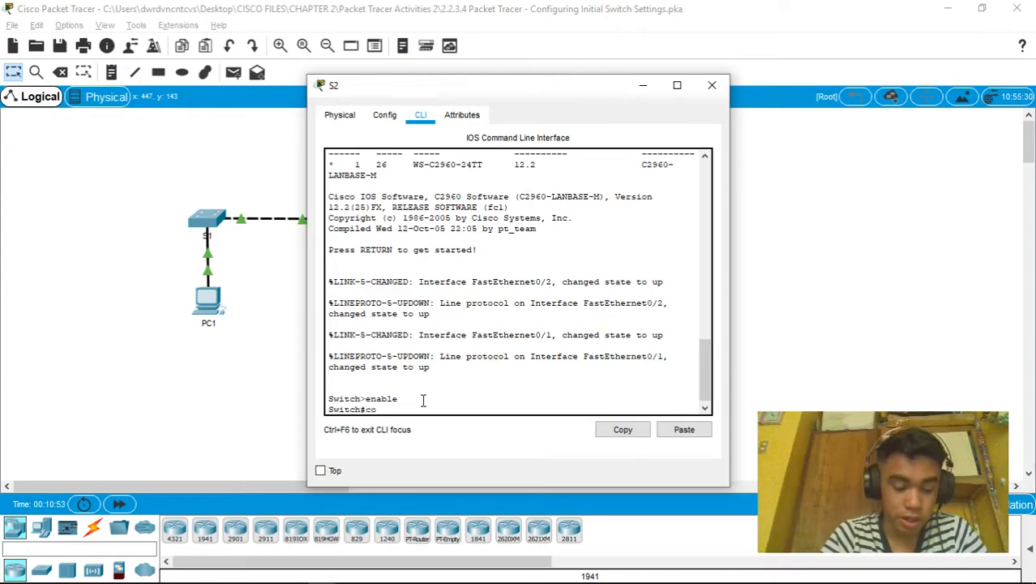
pyautogui.press('BackSpace')
pyautogui.press('BackSpace')
pyautogui.press('BackSpace')
pyautogui.press('BackSpace')
pyautogui.write('show start')
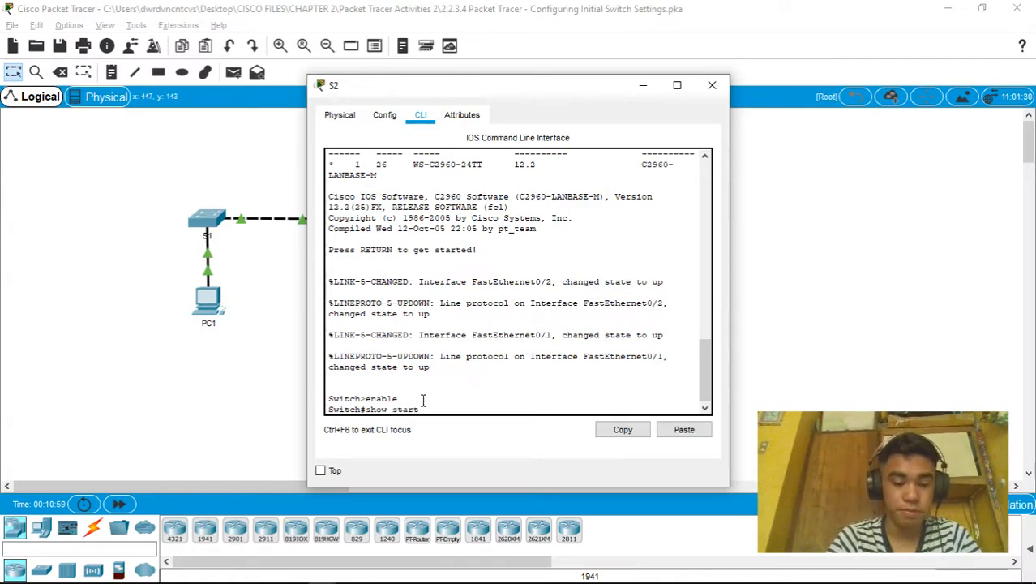
pyautogui.write('up')
pyautogui.press('Return')
pyautogui.write('show run')
pyautogui.press('BackSpace')
pyautogui.press('BackSpace')
pyautogui.press('BackSpace')
pyautogui.write('run')
pyautogui.press('Return')
pyautogui.press('space')
pyautogui.press('space')
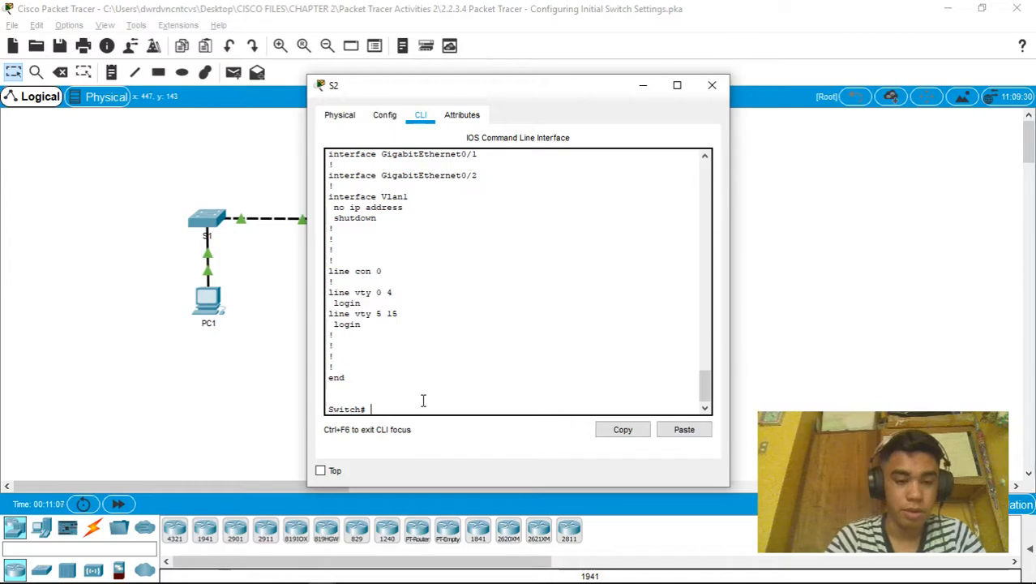
# Enter global configuration mode and set the switch hostname to S2
pyautogui.write('co')
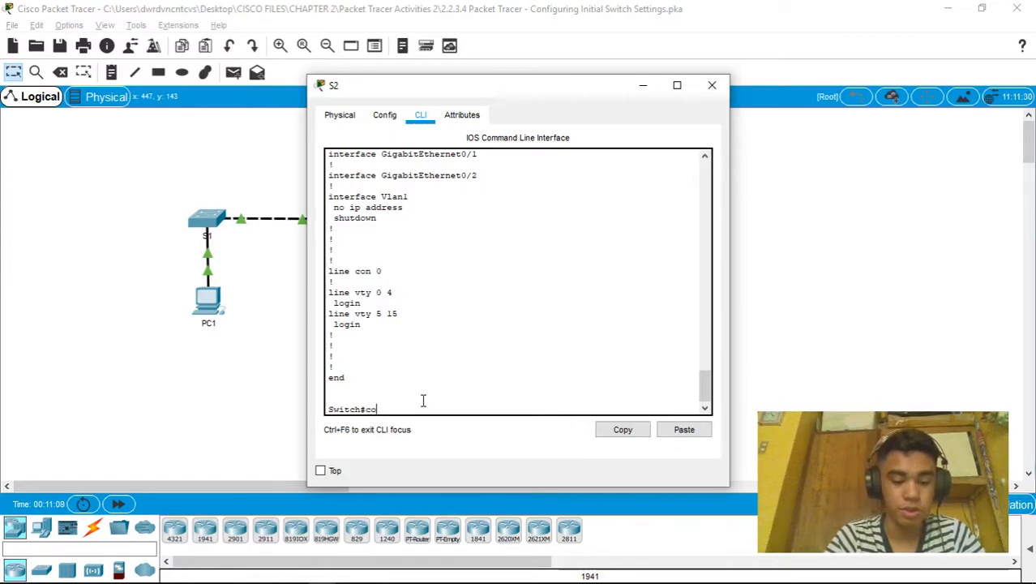
pyautogui.write('nf t')
pyautogui.press('Return')
pyautogui.write('hostna')
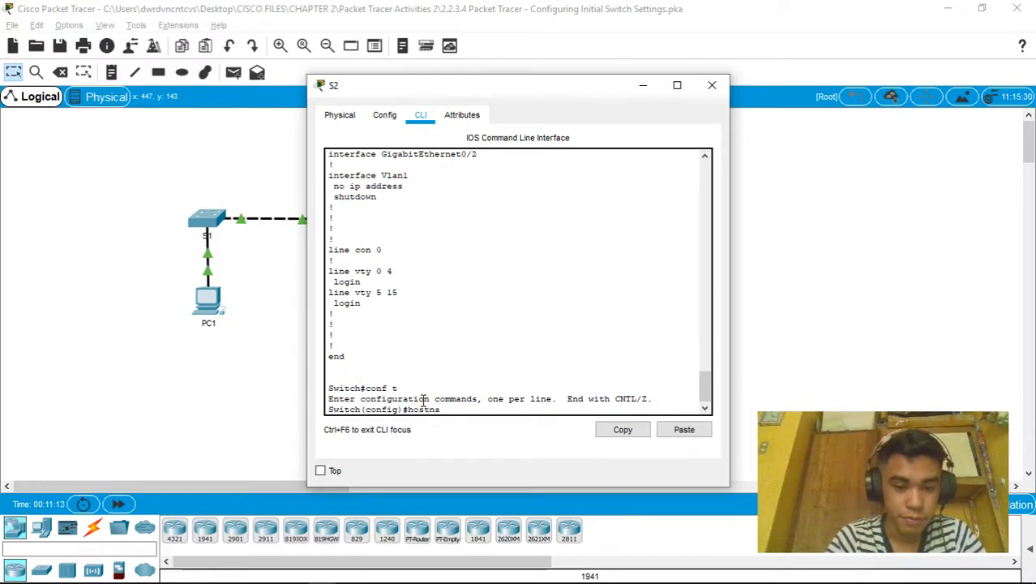
pyautogui.write('me S2')
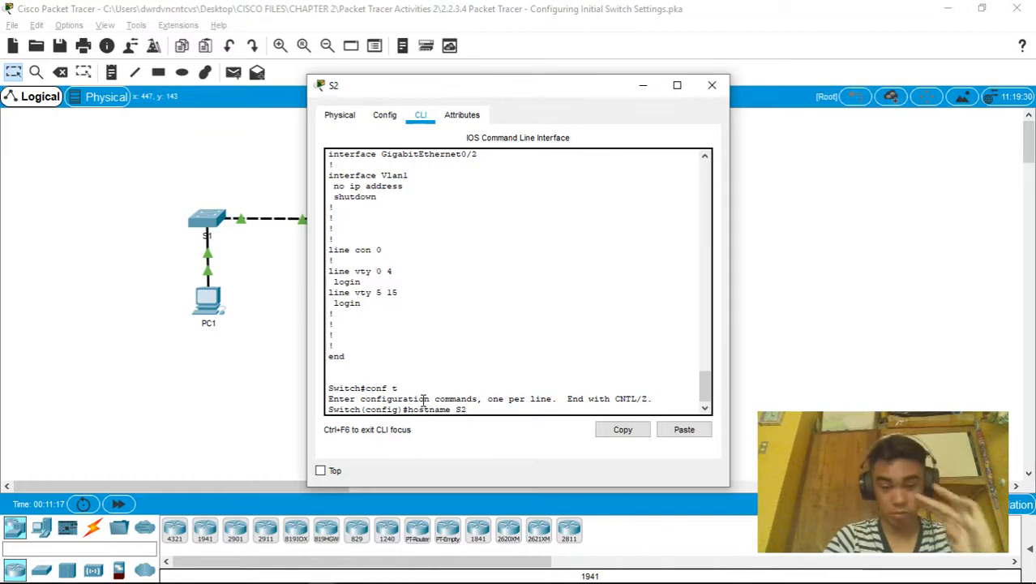
pyautogui.press('Return')
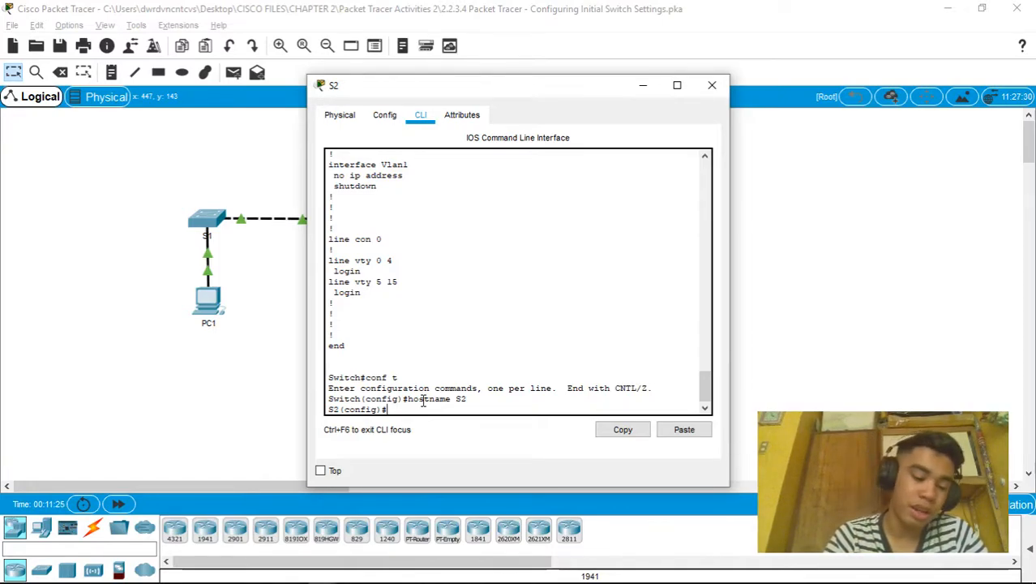
# Protect line console 0 with the console password and require login
pyautogui.write('line')
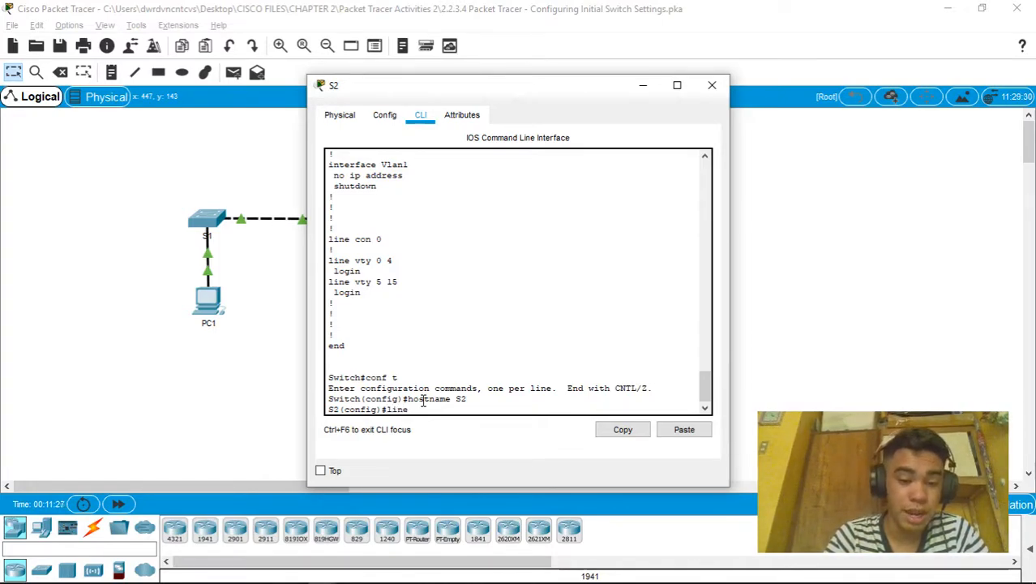
pyautogui.write(' console 0')
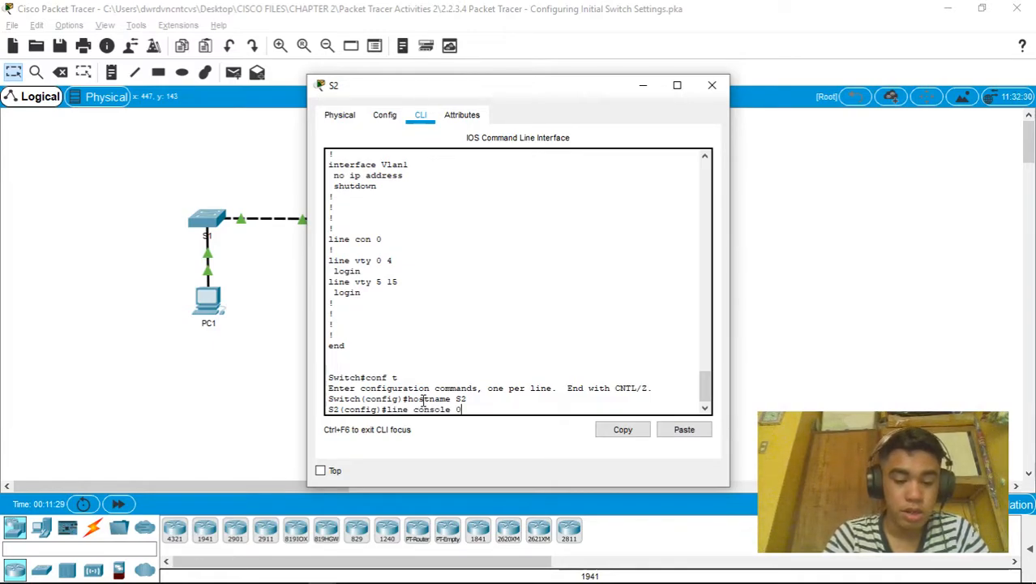
pyautogui.press('Return')
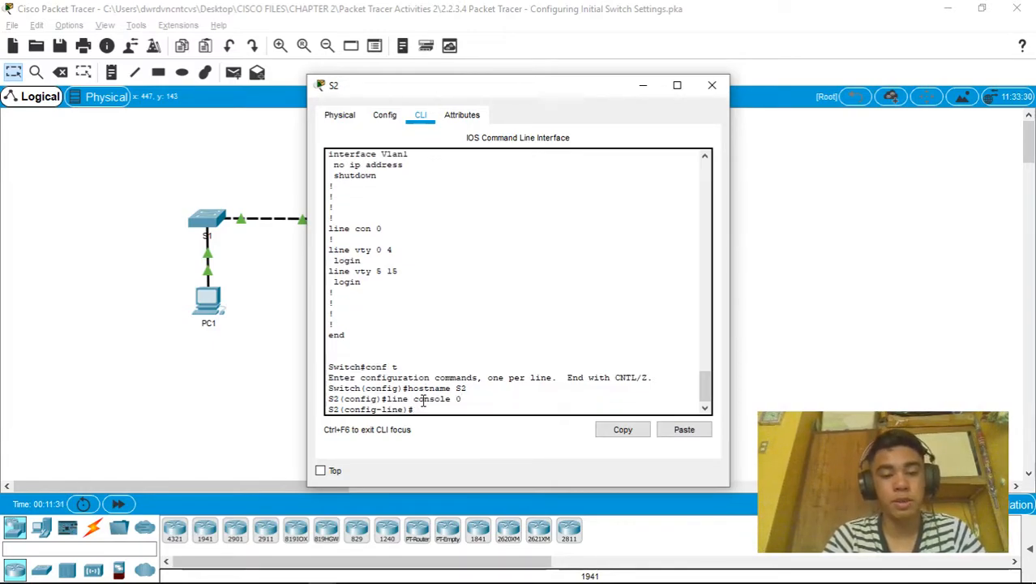
pyautogui.write('pass')
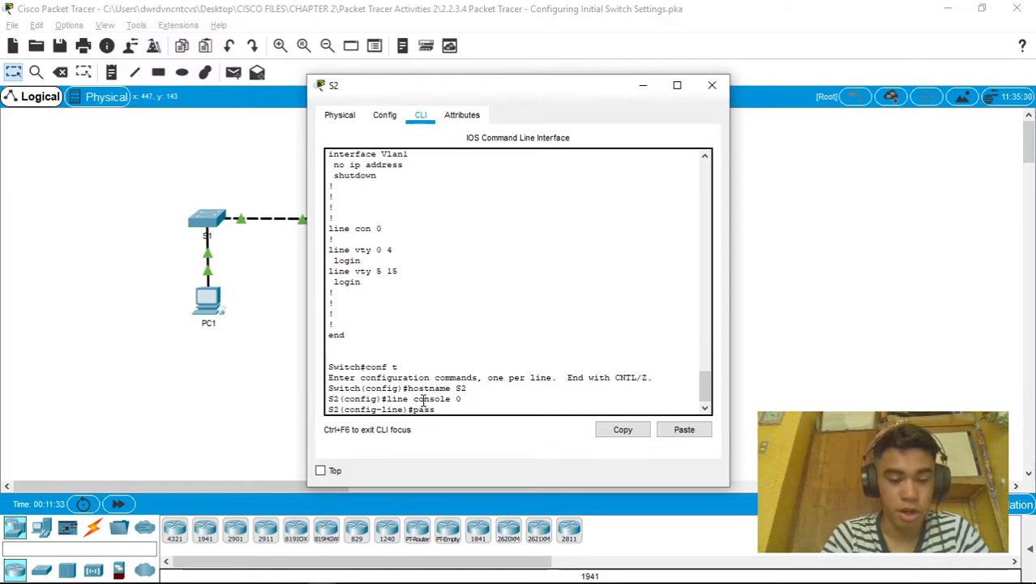
pyautogui.write('word')
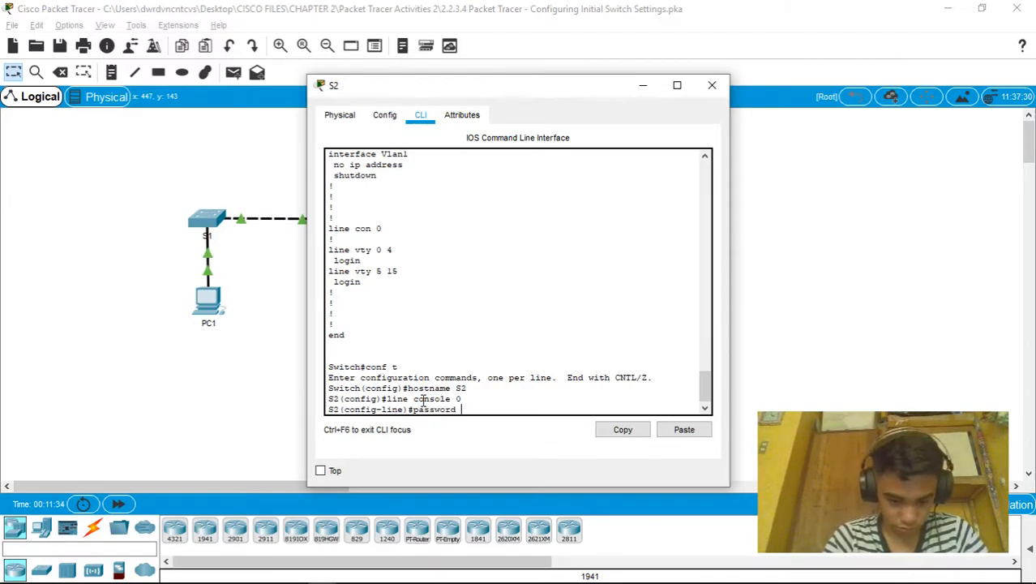
pyautogui.write(' let')
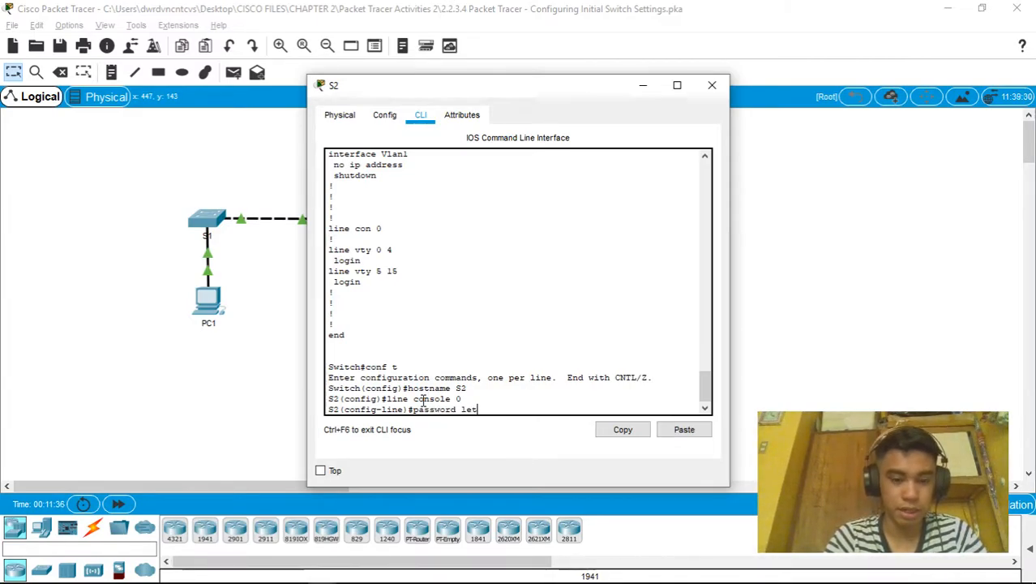
pyautogui.write('mein')
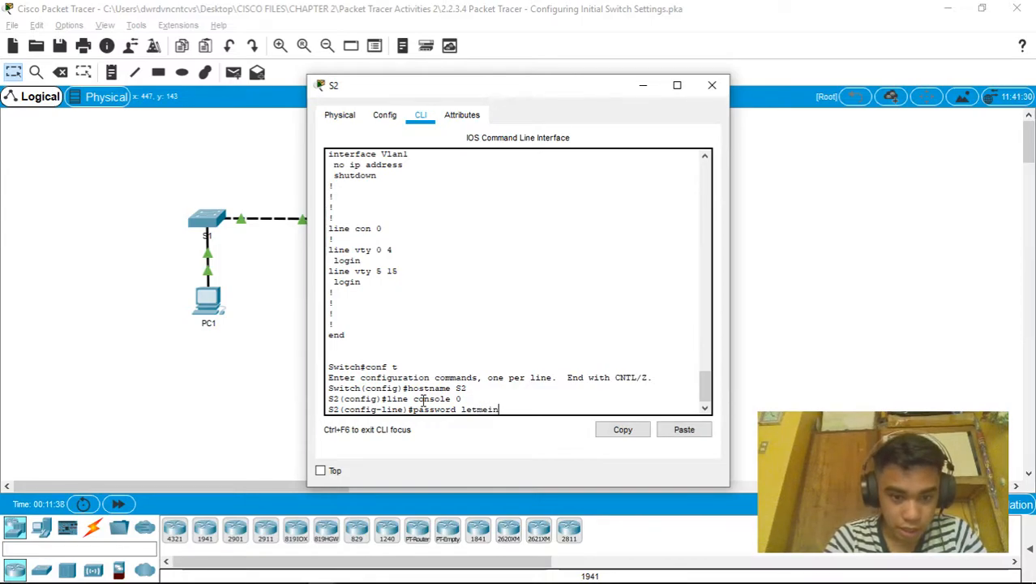
pyautogui.press('Return')
pyautogui.write('login')
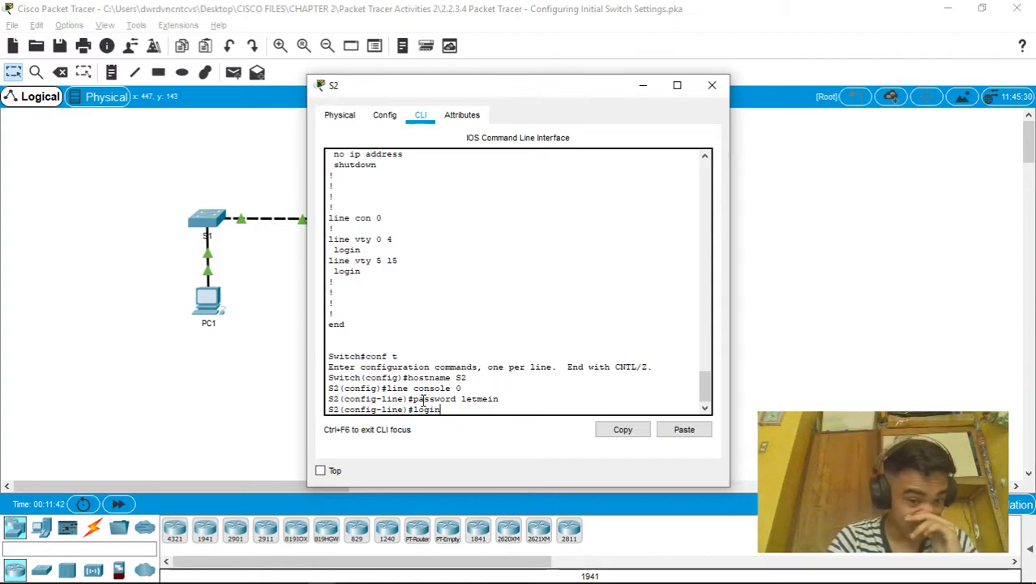
pyautogui.press('Return')
pyautogui.write('exit')
pyautogui.press('Return')
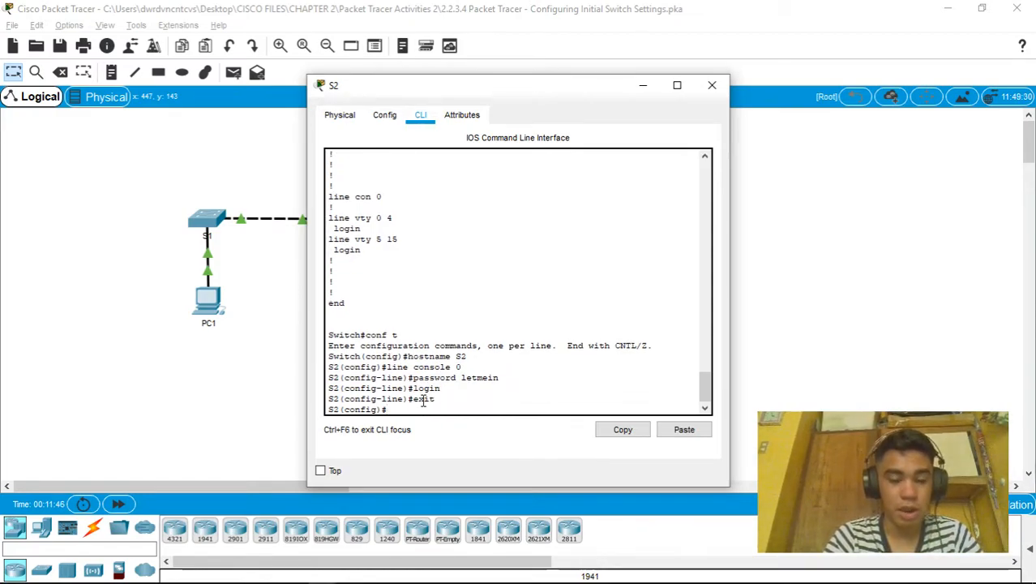
pyautogui.press('Return')
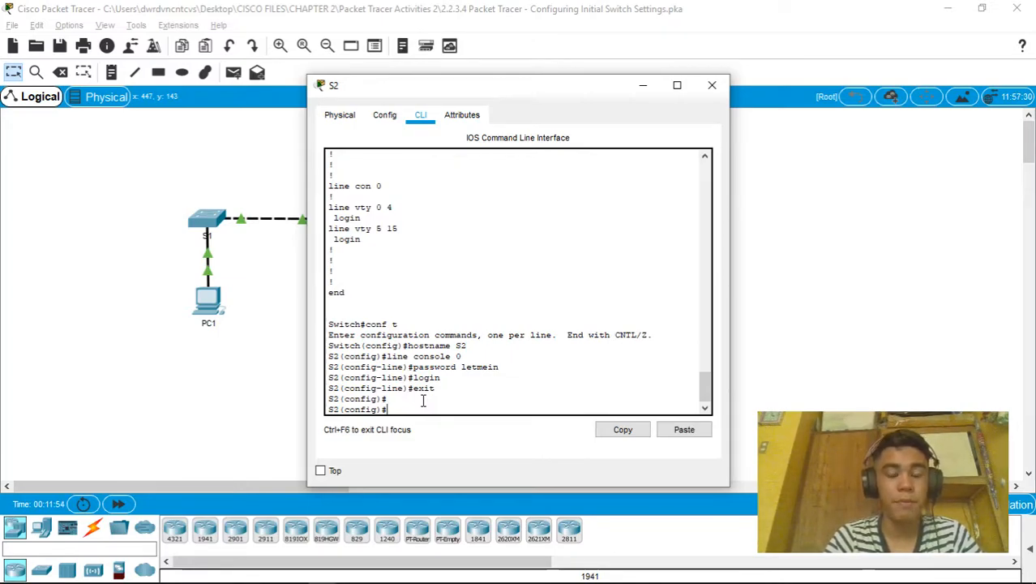
# Give S2 an enable password and an enable secret at the S2(config)# prompt
pyautogui.write('e')
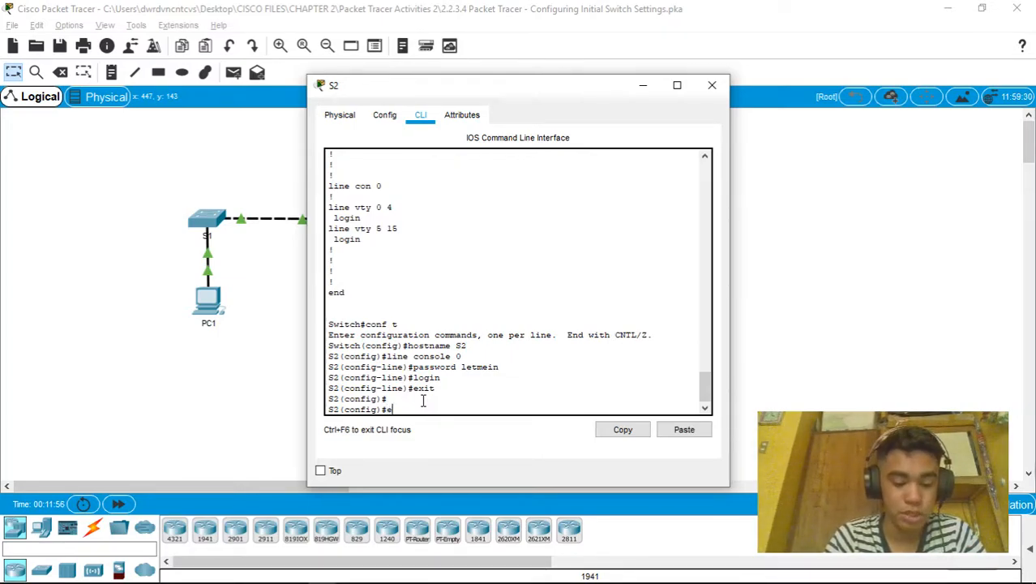
pyautogui.write('nable password ')
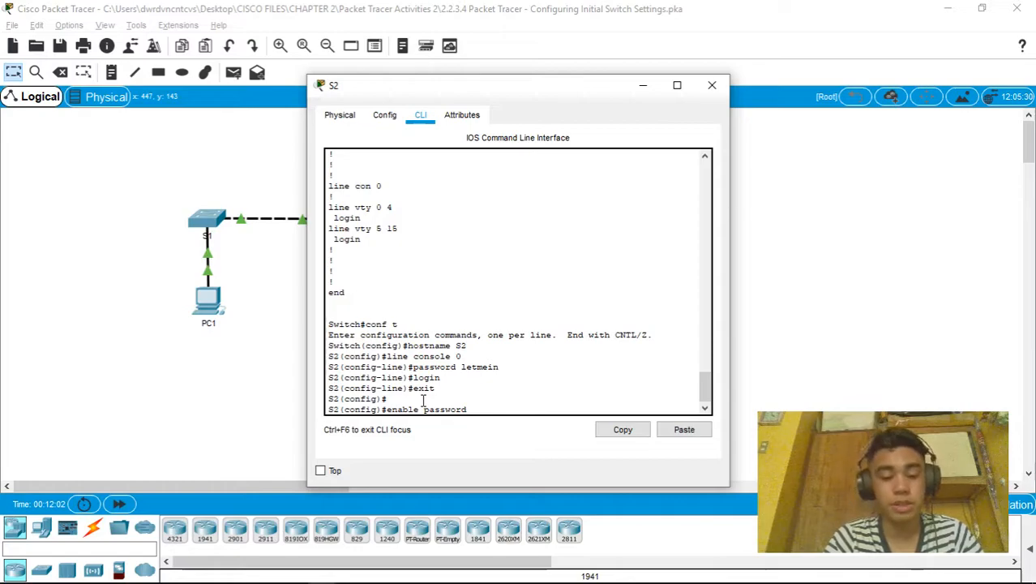
pyautogui.write('ci$c0')
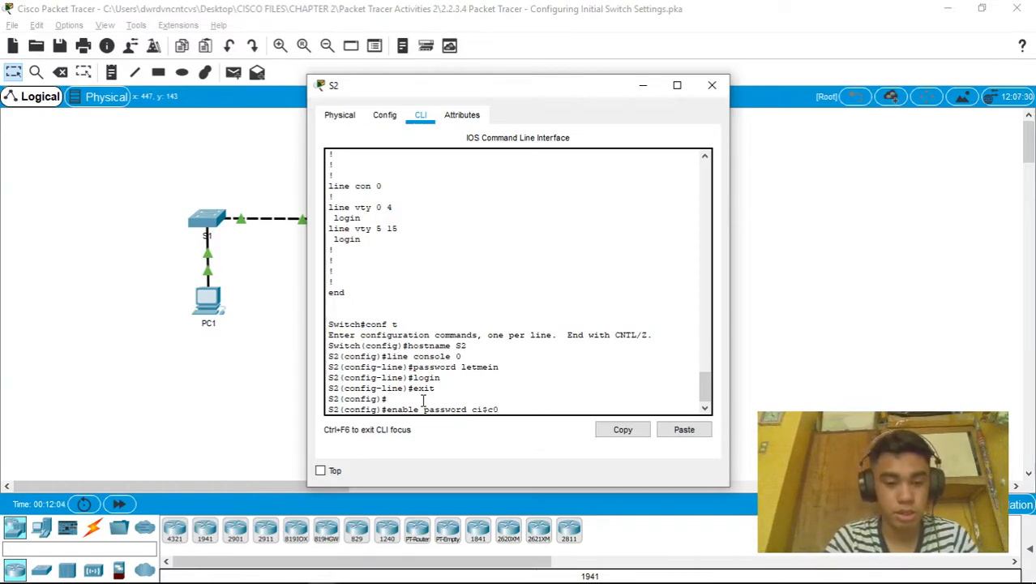
pyautogui.press('Return')
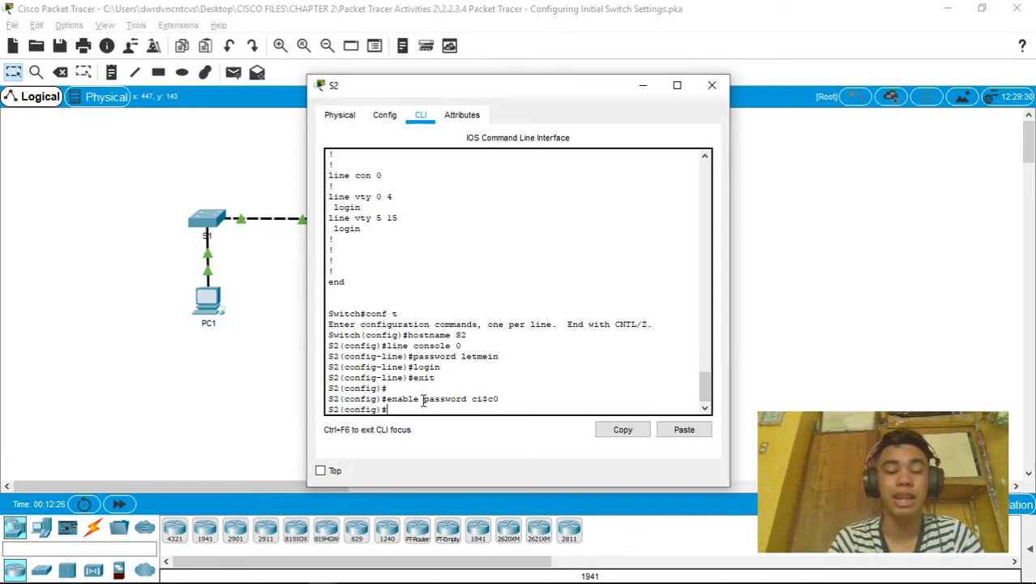
pyautogui.write('enable s')
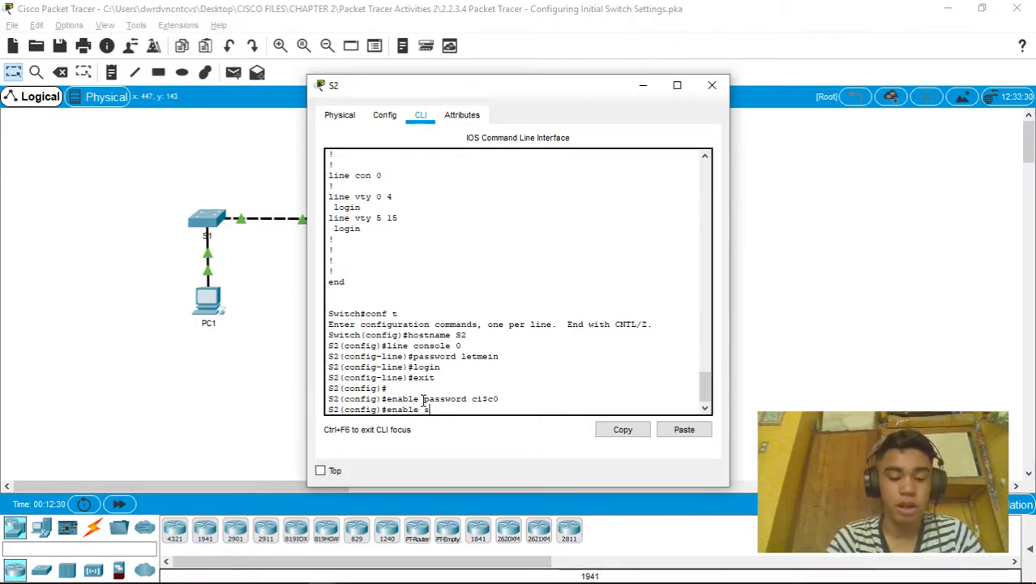
pyautogui.write('ecret its')
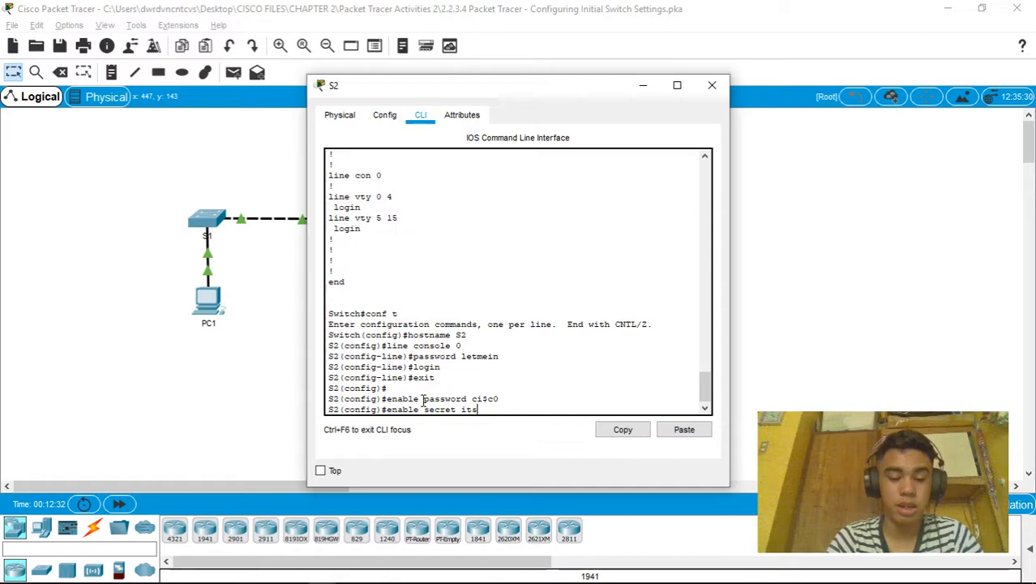
pyautogui.write('asecret')
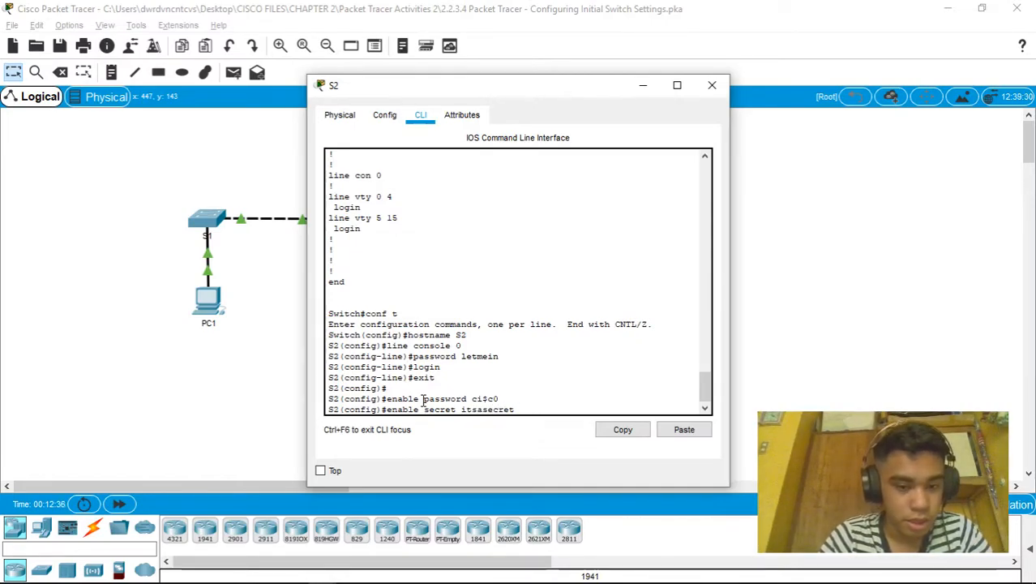
pyautogui.press('Return')
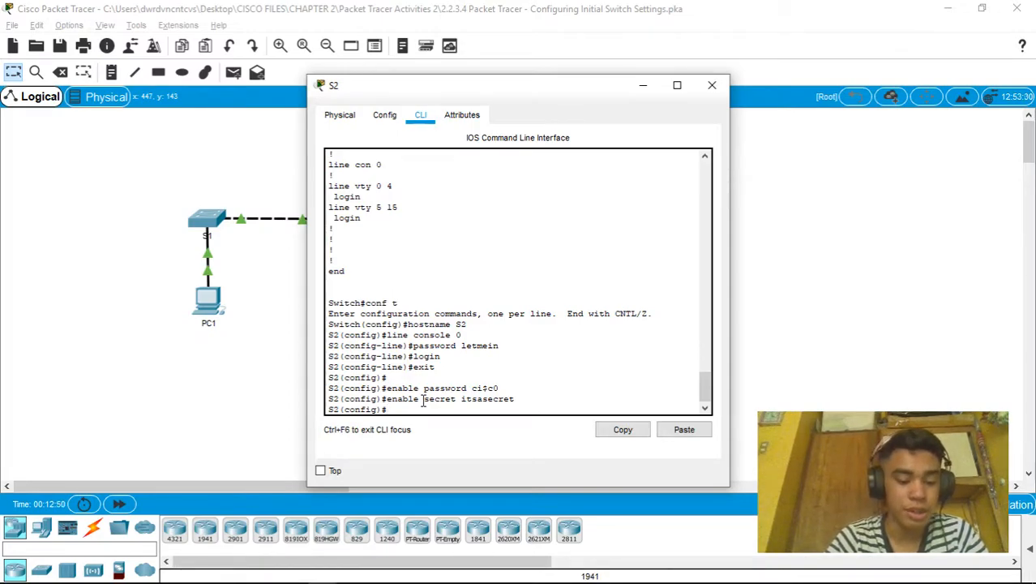
# Enable service password-encryption on S2, then return to the S2# prompt with Ctrl+Z
pyautogui.write('se')
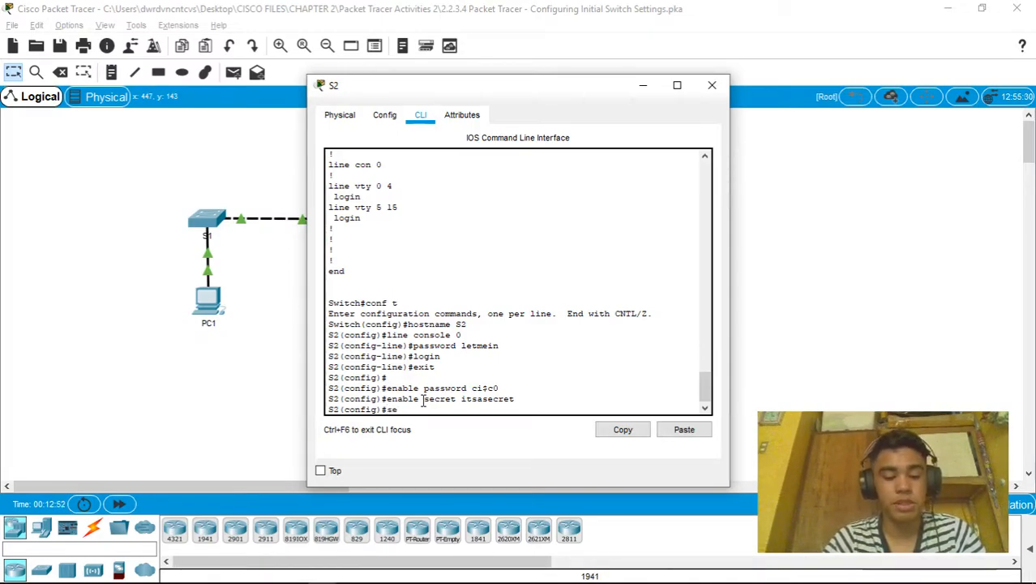
pyautogui.write('rvice password-')
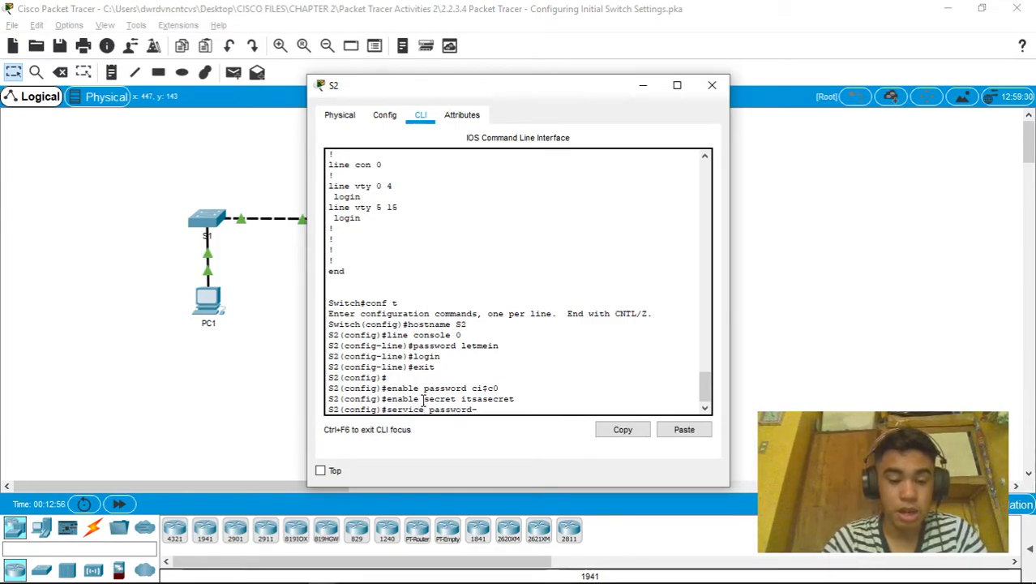
pyautogui.write('encryption')
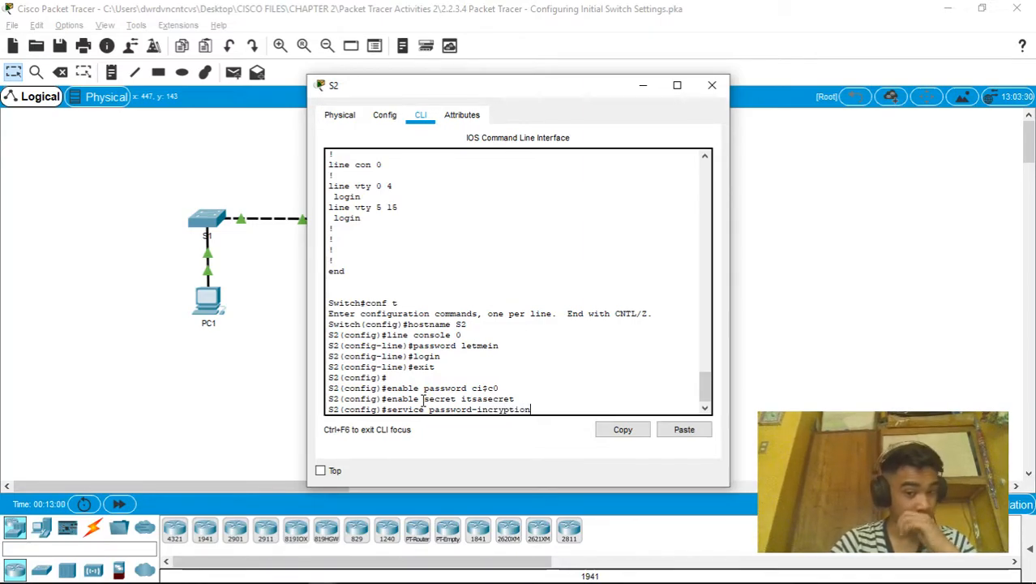
pyautogui.press('Return')
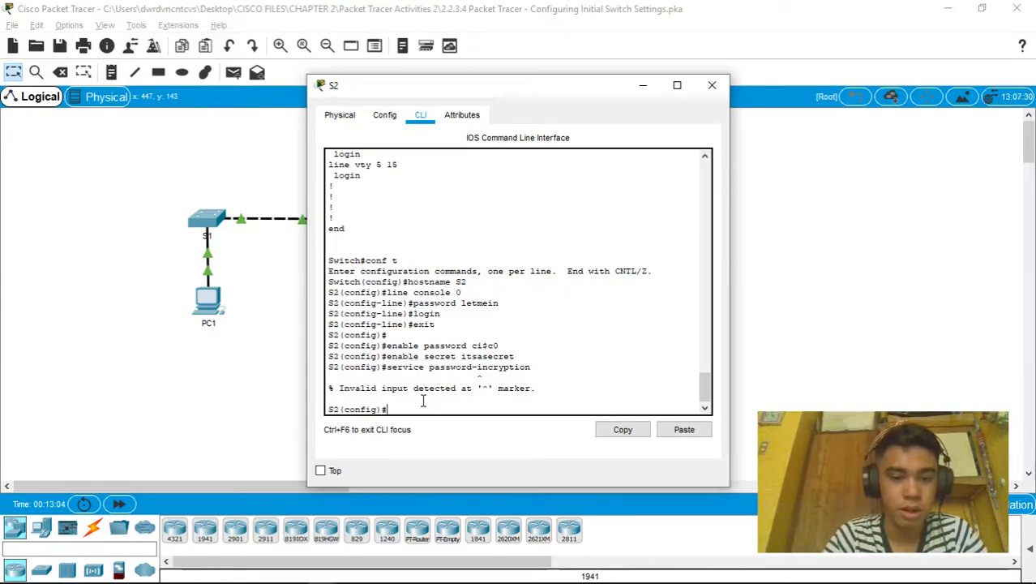
pyautogui.write('ser')
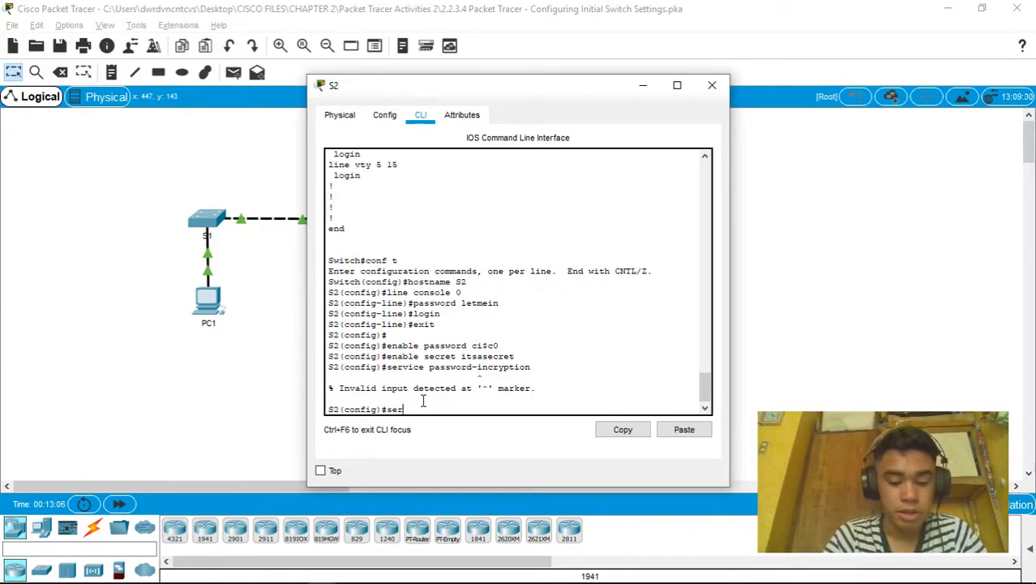
pyautogui.write('vice passw')
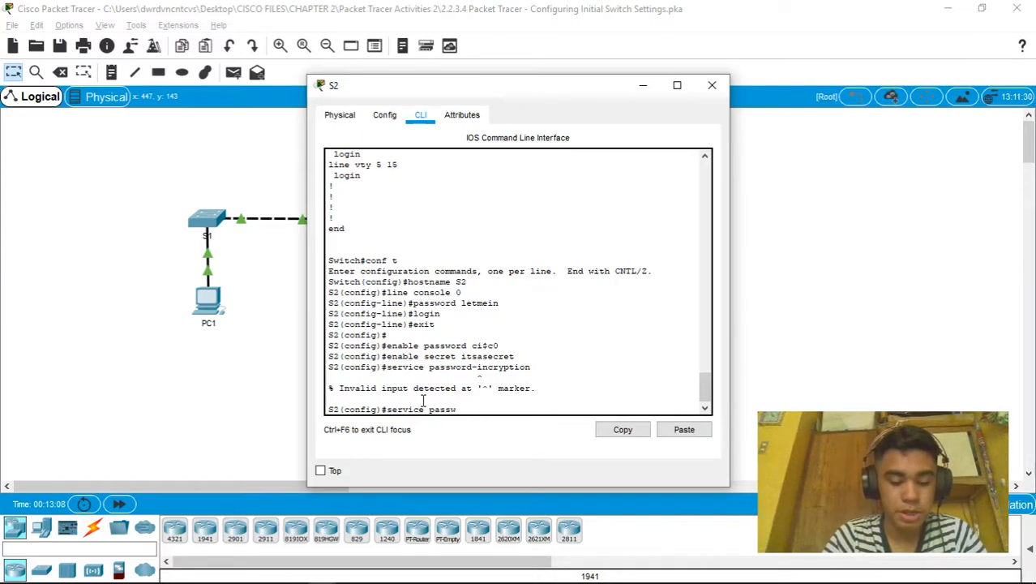
pyautogui.write('ord-enc')
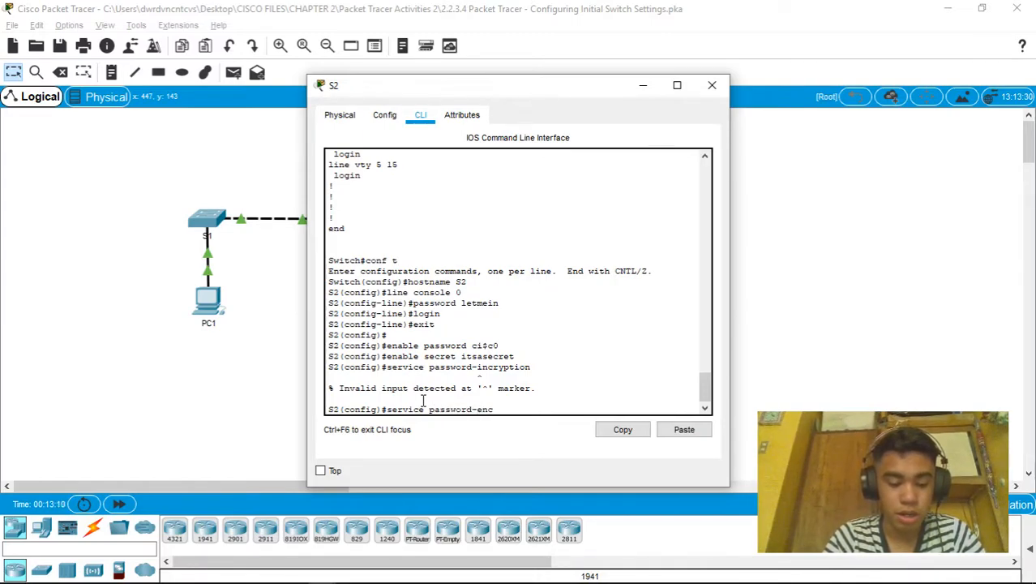
pyautogui.write('ryption')
pyautogui.press('Return')
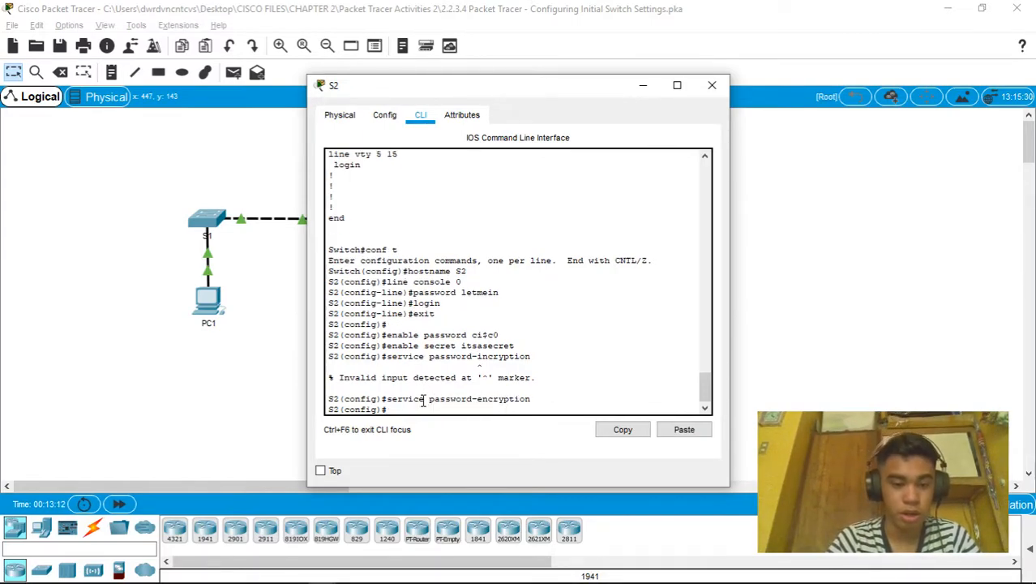
pyautogui.press('Return')
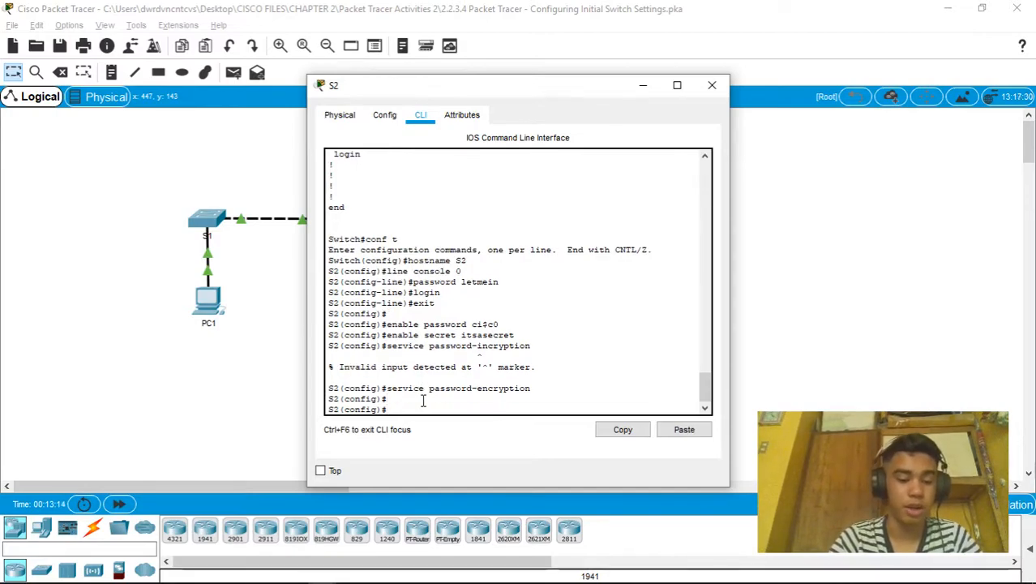
pyautogui.hotkey('ctrl', 'z')
pyautogui.press('Return')
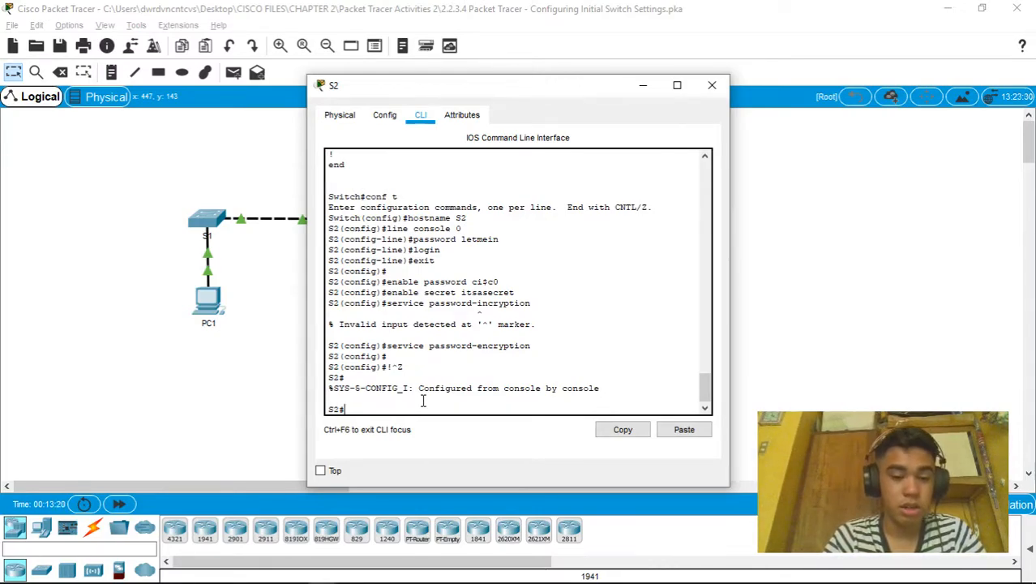
# Display S2's running configuration with show run, paging to the end
pyautogui.write('show run')
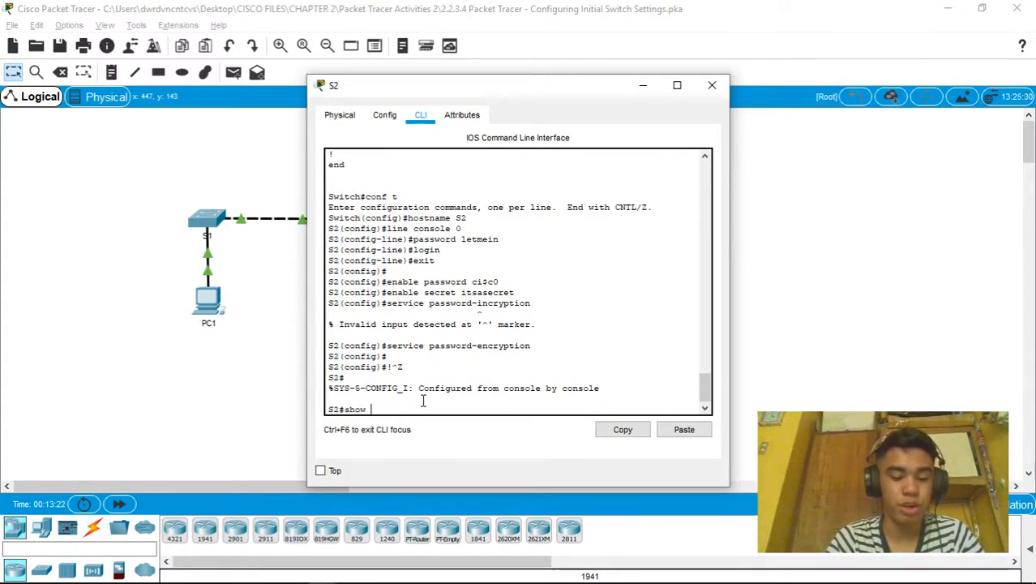
pyautogui.press('Return')
pyautogui.press('space')
pyautogui.press('space')
pyautogui.press('space')
# Compare the output against the Part 5 activity instructions, then return to S2's console
pyautogui.hotkey('alt', 'Tab')
pyautogui.hotkey('alt', 'Tab')
pyautogui.scroll(-5, 243, 376)
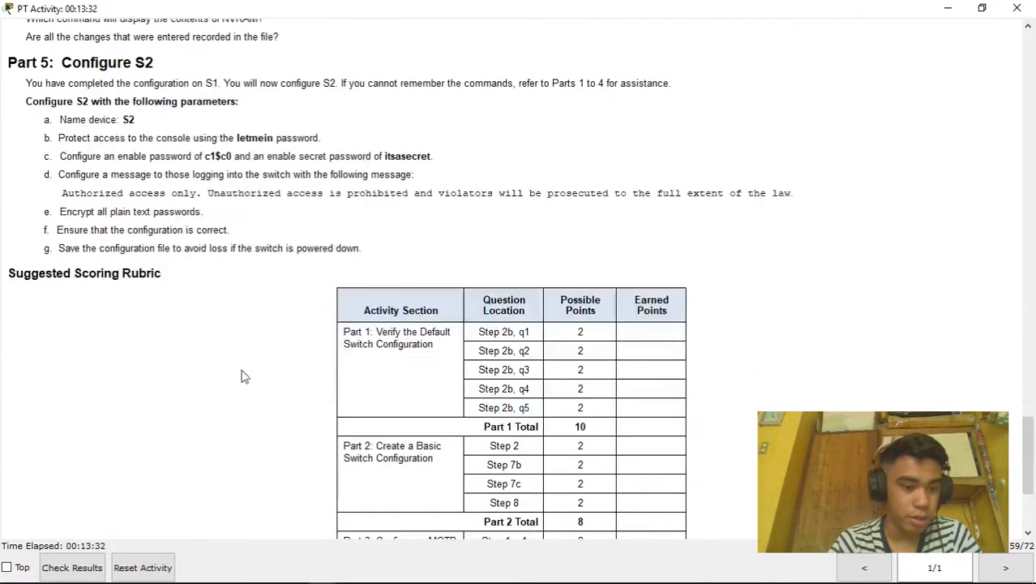
pyautogui.scroll(1, 243, 375)
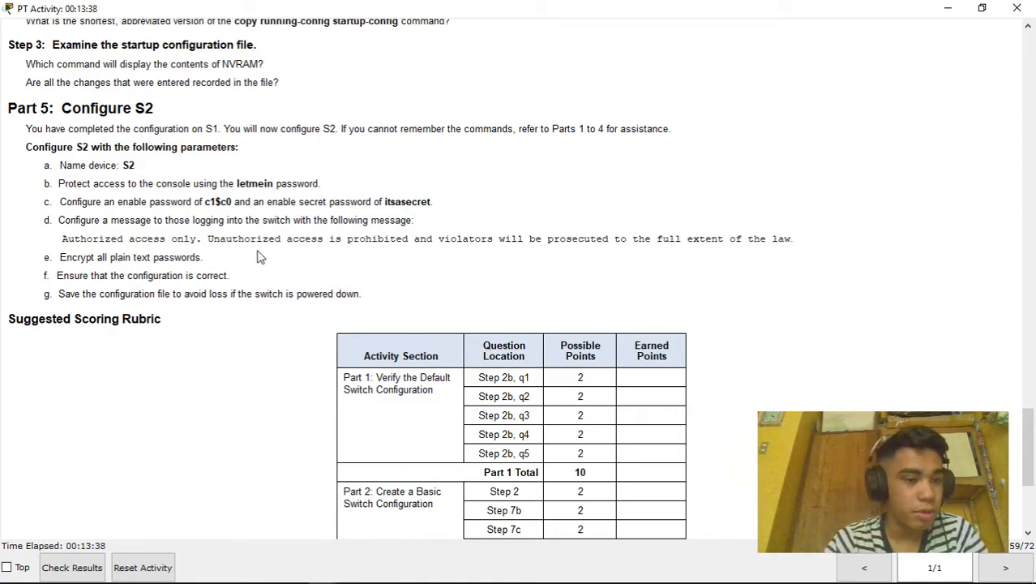
pyautogui.hotkey('alt', 'Tab')
pyautogui.hotkey('alt', 'Tab')
pyautogui.hotkey('alt', 'Tab')
pyautogui.hotkey('alt', 'Tab')
pyautogui.hotkey('alt', 'Tab')
pyautogui.hotkey('alt', 'Tab')
pyautogui.hotkey('alt', 'Tab')
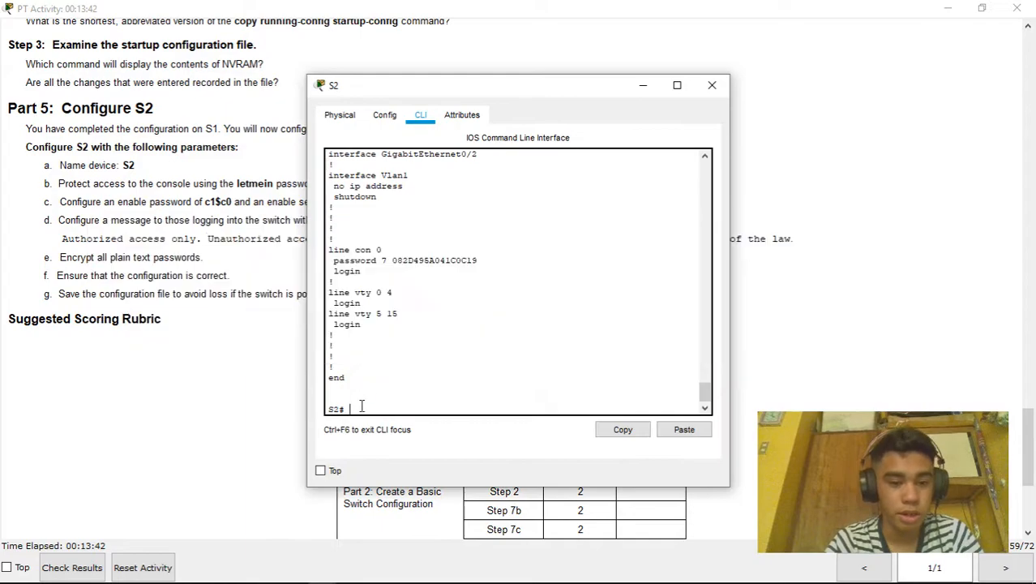
pyautogui.write('co')
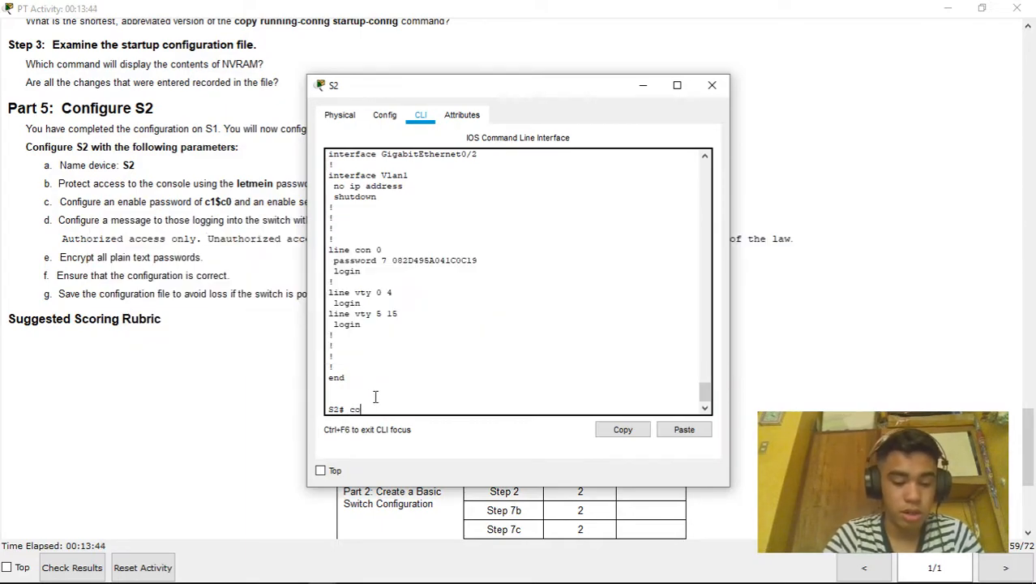
pyautogui.press('BackSpace')
pyautogui.press('BackSpace')
pyautogui.press('BackSpace')
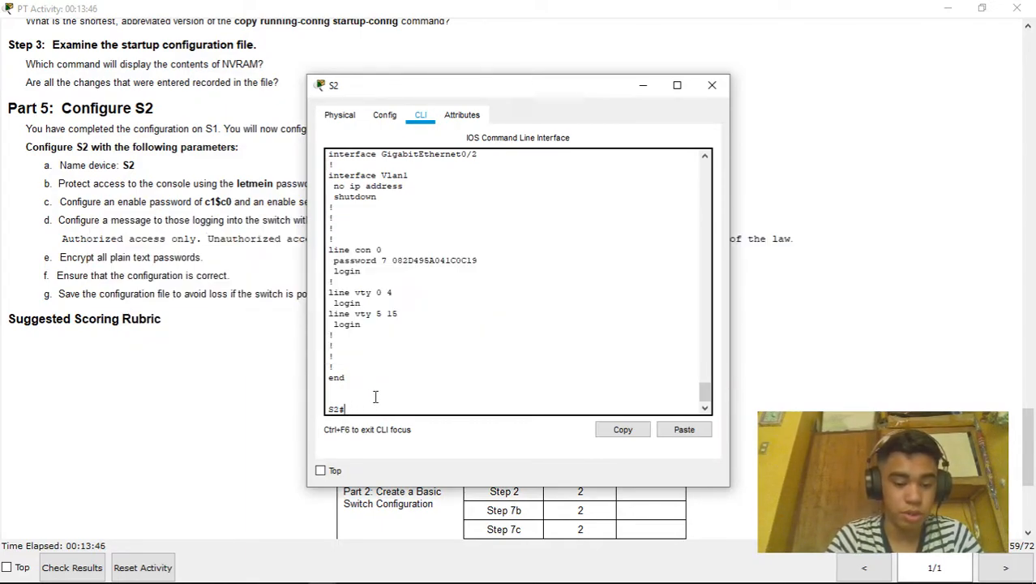
# In conf t, type banner motd "Authorized access only. Unauthorized access is prohibited... full extent of the law." #
pyautogui.write('conf t')
pyautogui.press('Return')
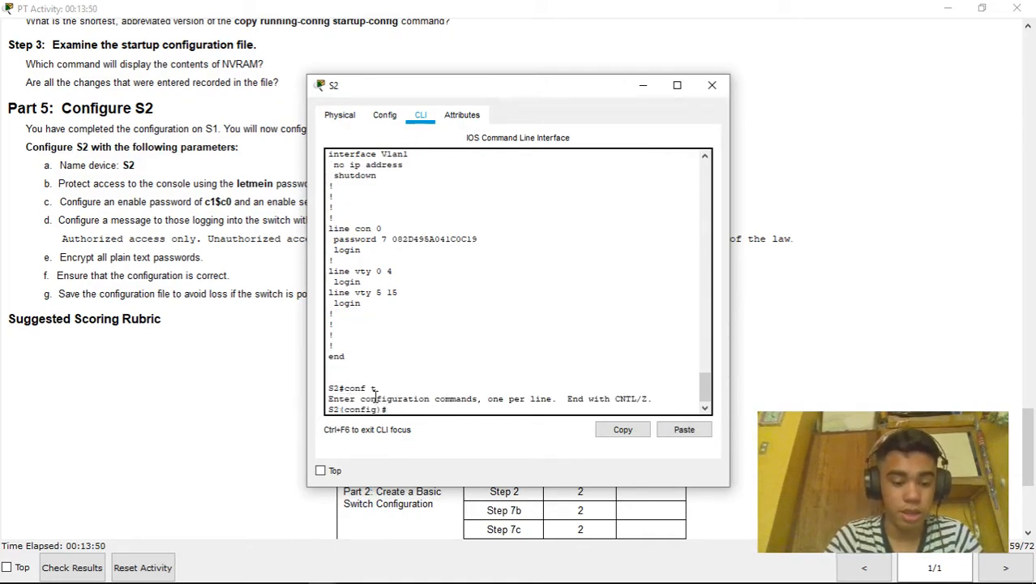
pyautogui.write('banner motd "')
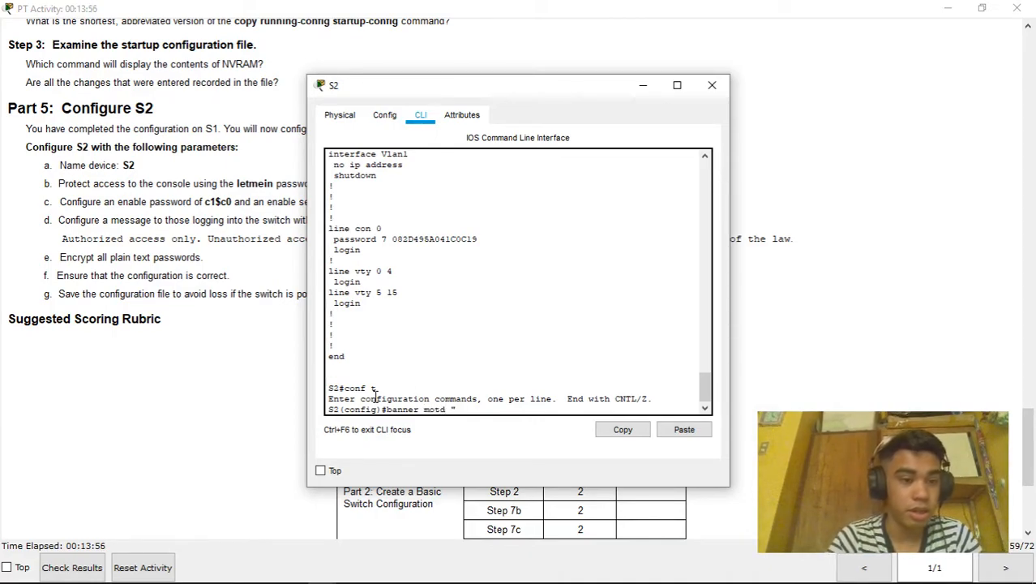
pyautogui.write('A')
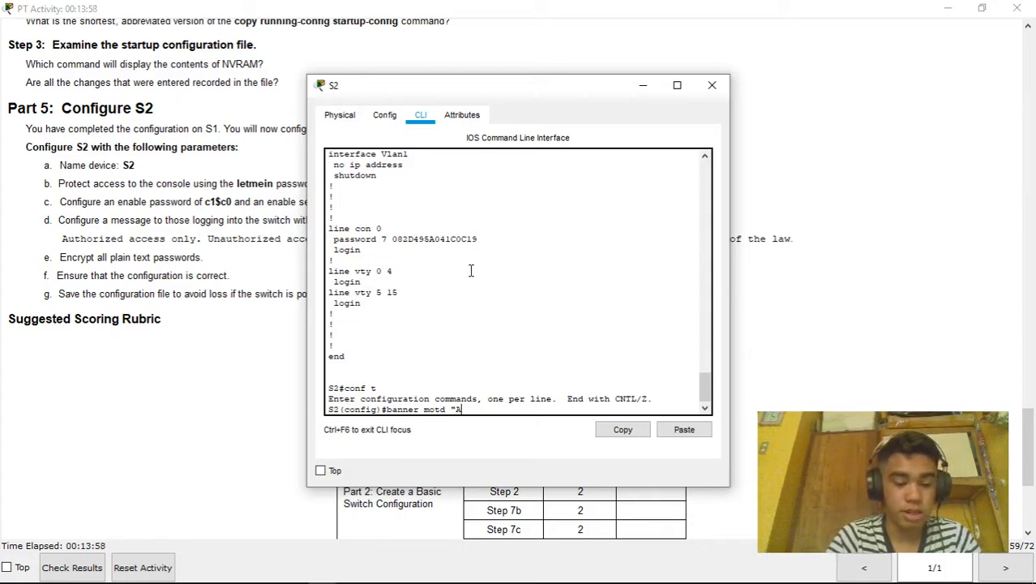
pyautogui.write('uthorize')
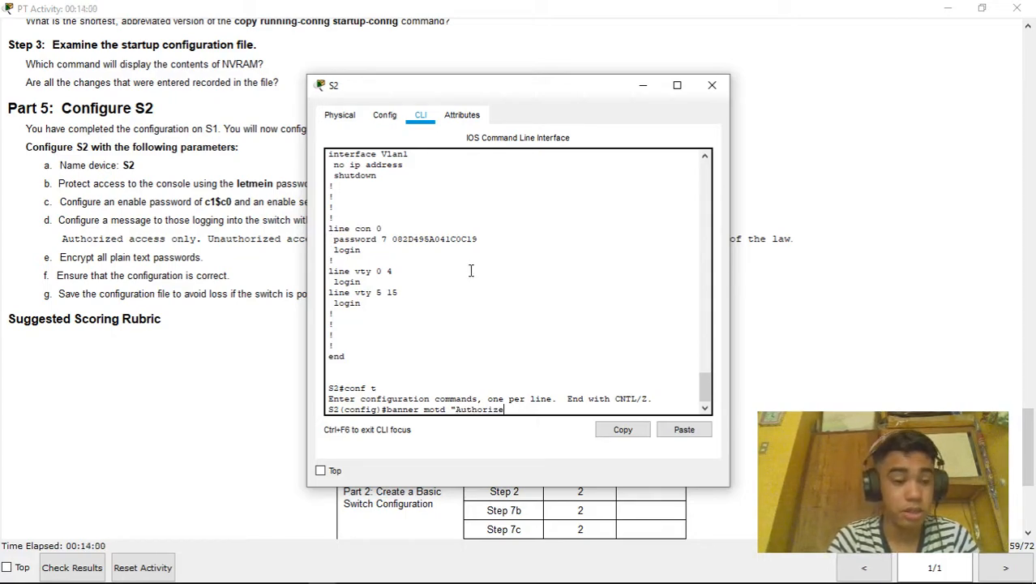
pyautogui.write('d acces only.')
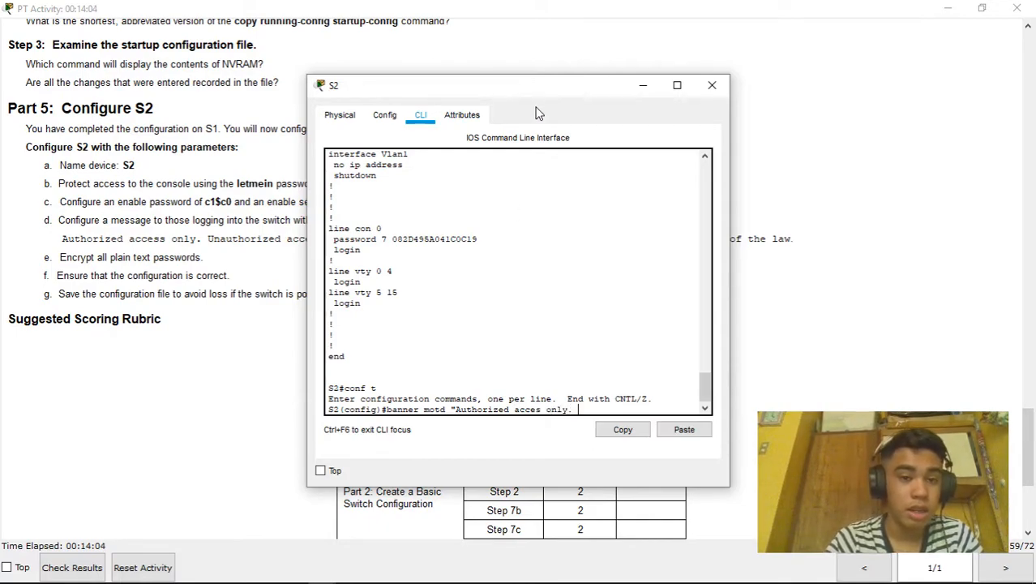
pyautogui.moveTo(563, 90); pyautogui.dragTo(736, 73)
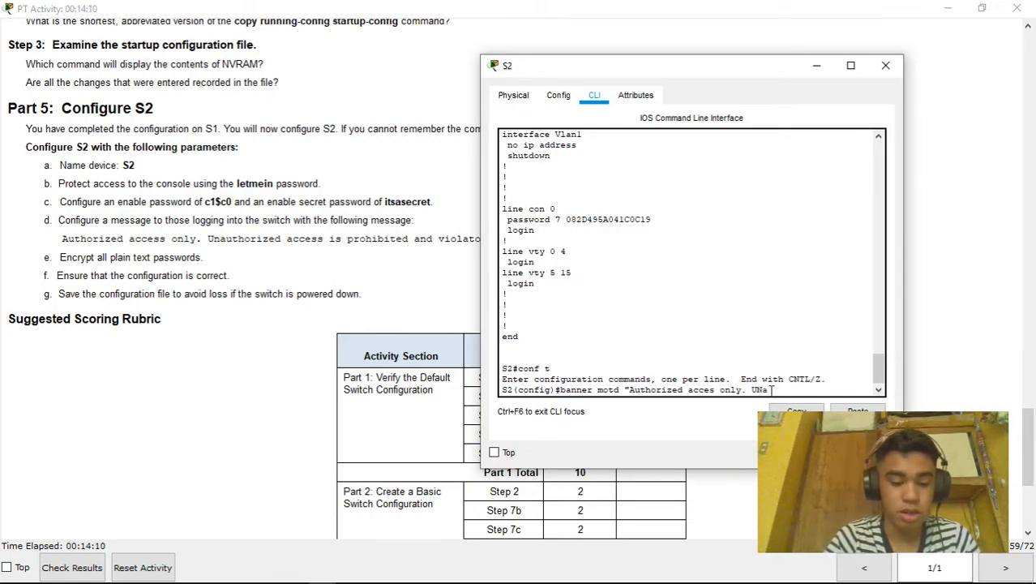
pyautogui.write('horized acc')
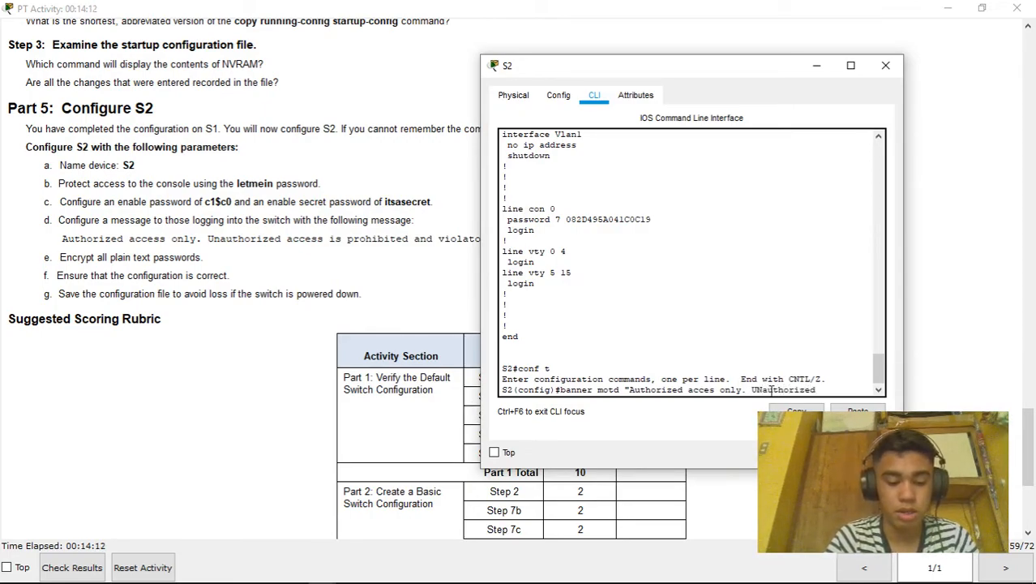
pyautogui.write('rs is ')
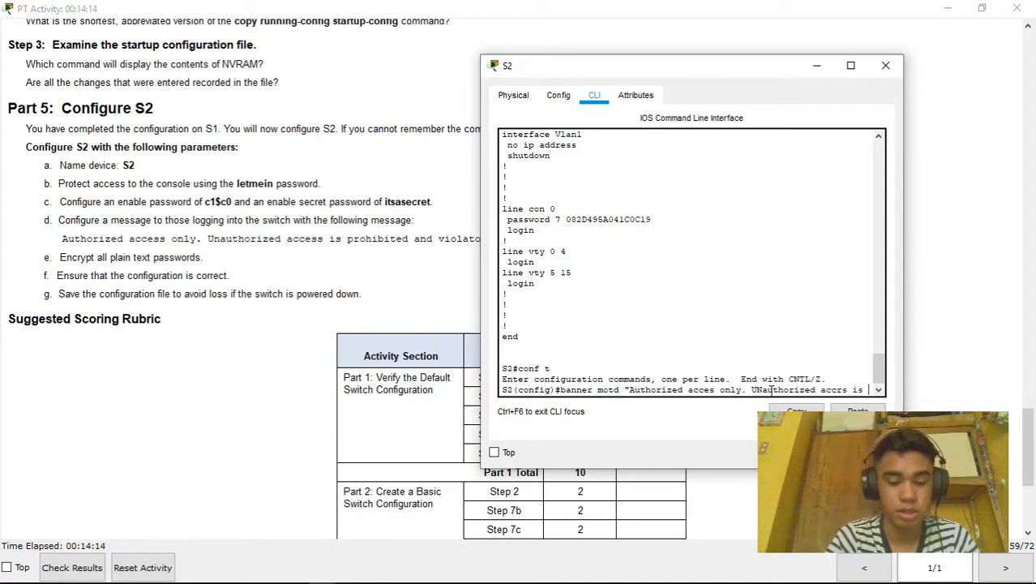
pyautogui.write('prohibited an')
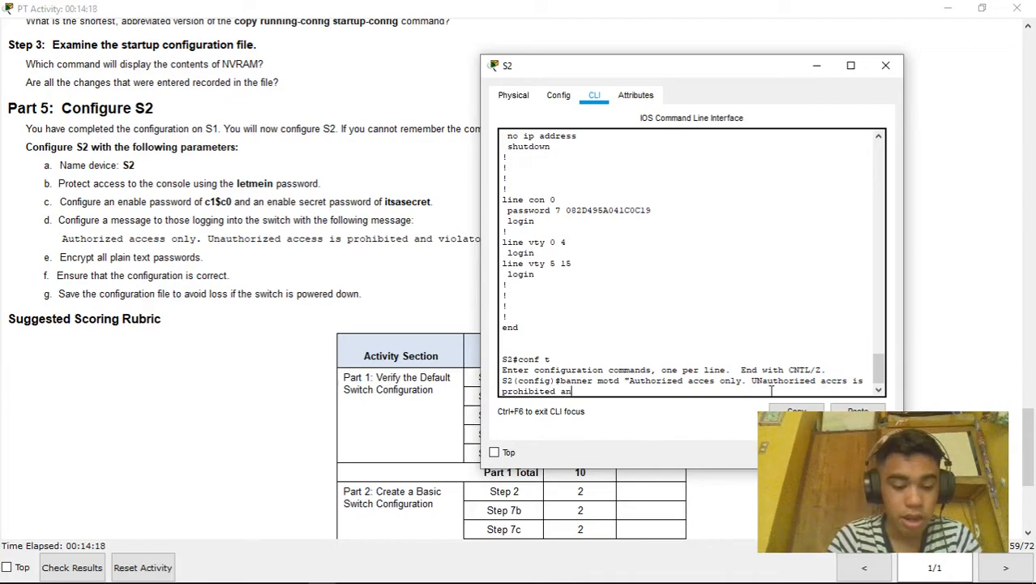
pyautogui.write('d violati')
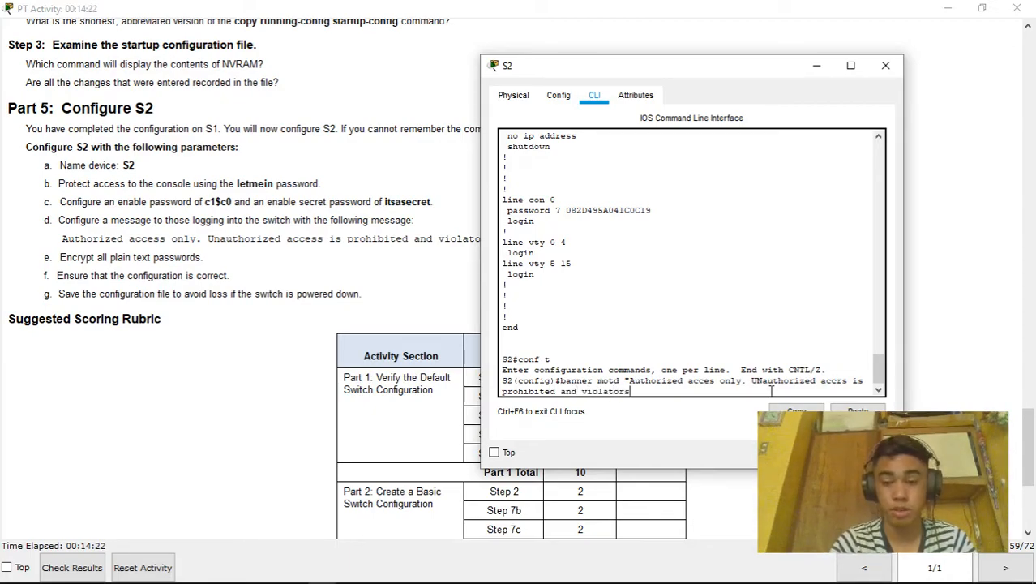
pyautogui.moveTo(719, 73); pyautogui.dragTo(349, 47)
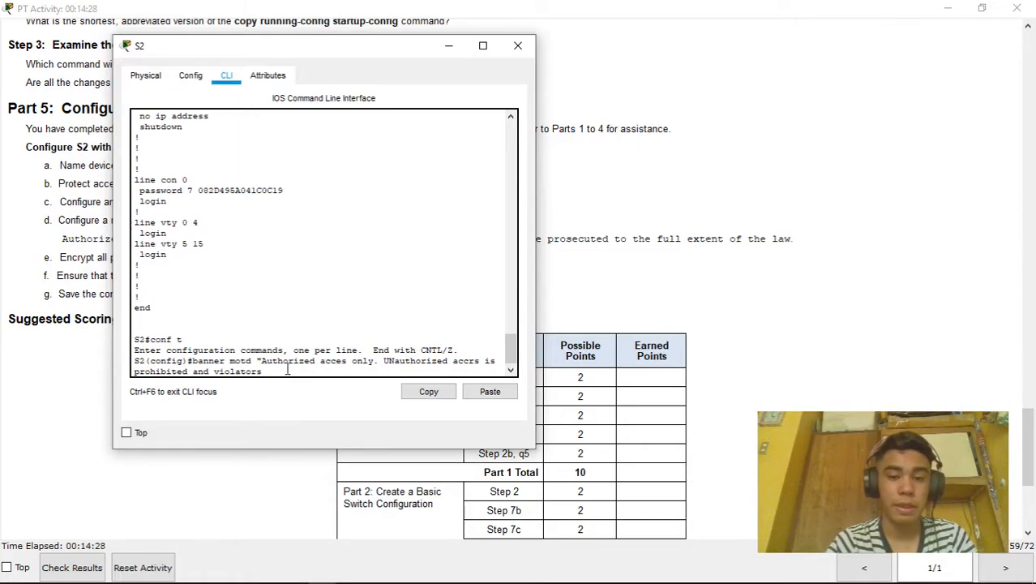
pyautogui.moveTo(375, 46)
pyautogui.mouseDown()
pyautogui.moveTo(314, 48)
pyautogui.moveTo(366, 29)
pyautogui.mouseUp()
pyautogui.write('ll be prosecuted t')
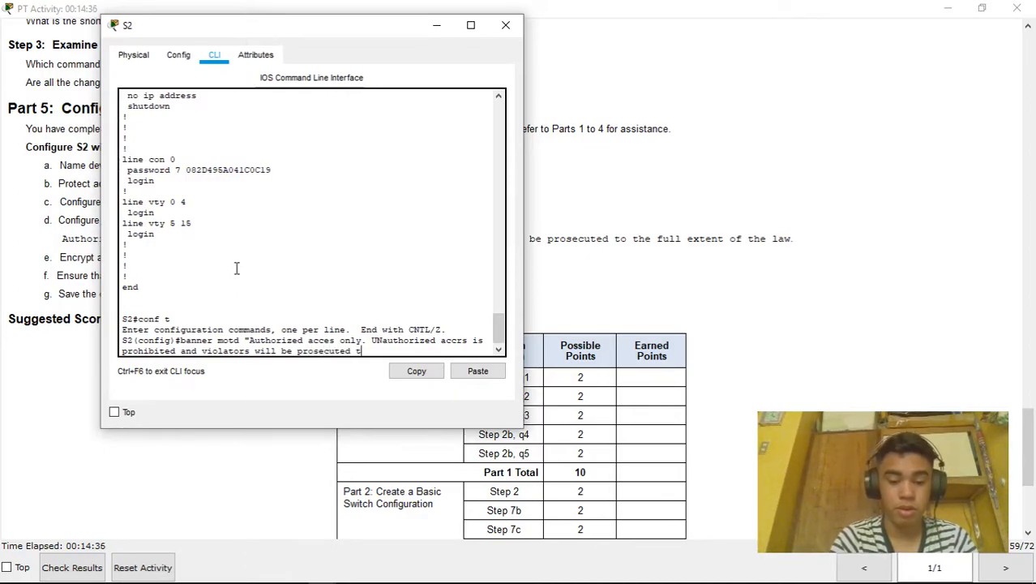
pyautogui.write('o the full extent')
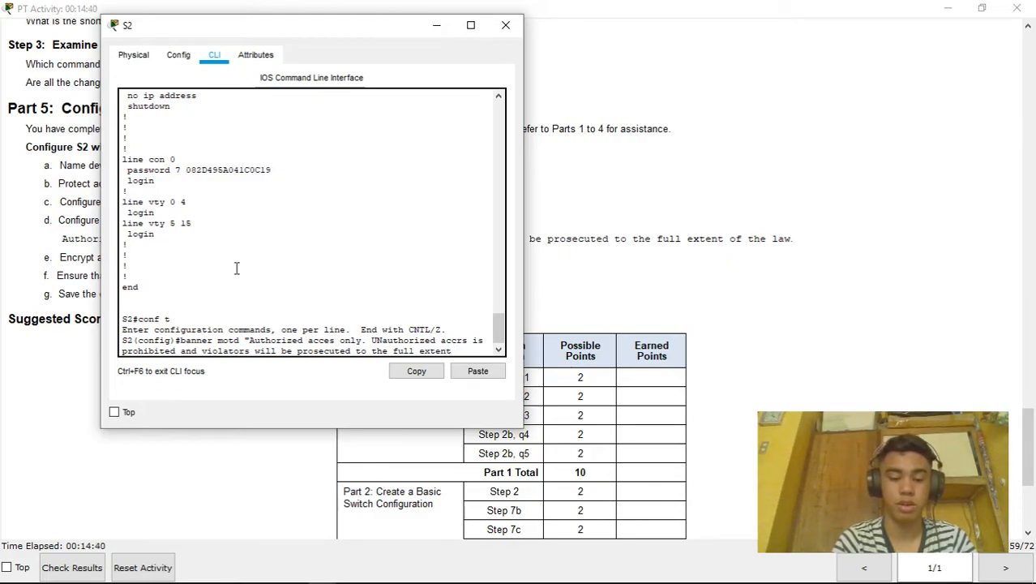
pyautogui.write(' of the law')
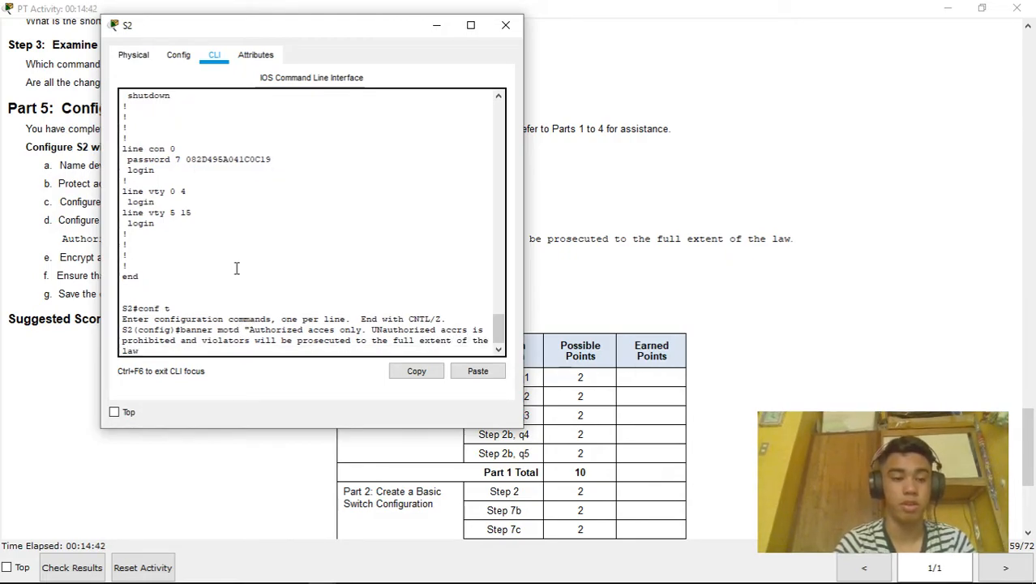
pyautogui.write('." #')
pyautogui.moveTo(291, 27); pyautogui.dragTo(620, 49)
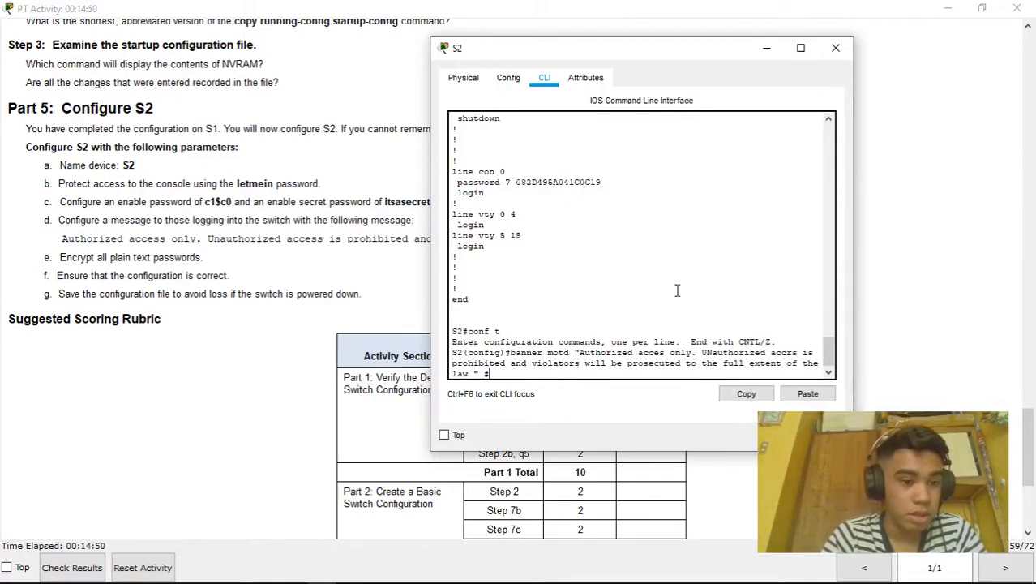
# Apply the MOTD banner, exit config mode, and page through show run checking encrypted passwords and banner
pyautogui.press('Return')
pyautogui.hotkey('ctrl', 'z')
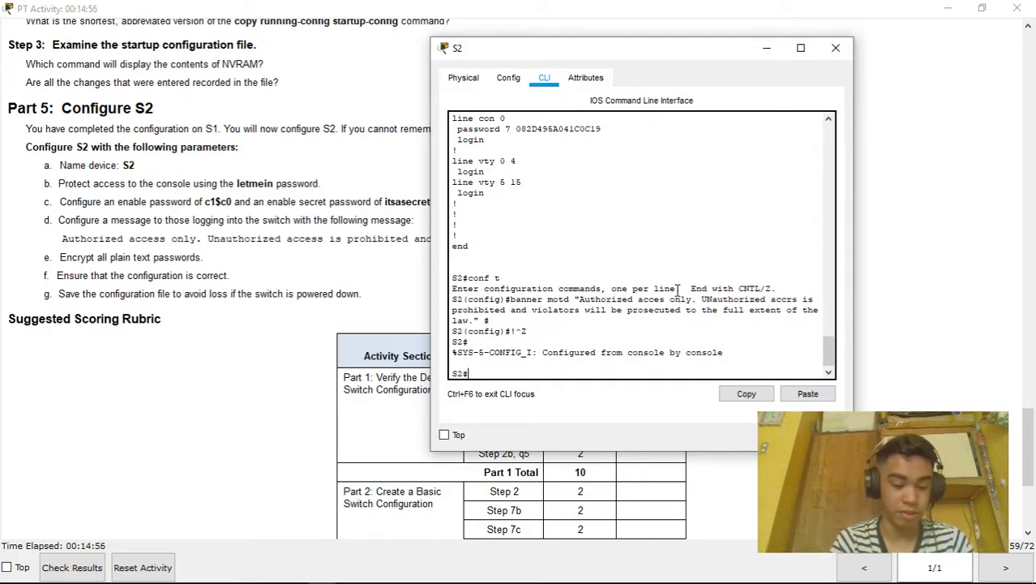
pyautogui.write('sho')
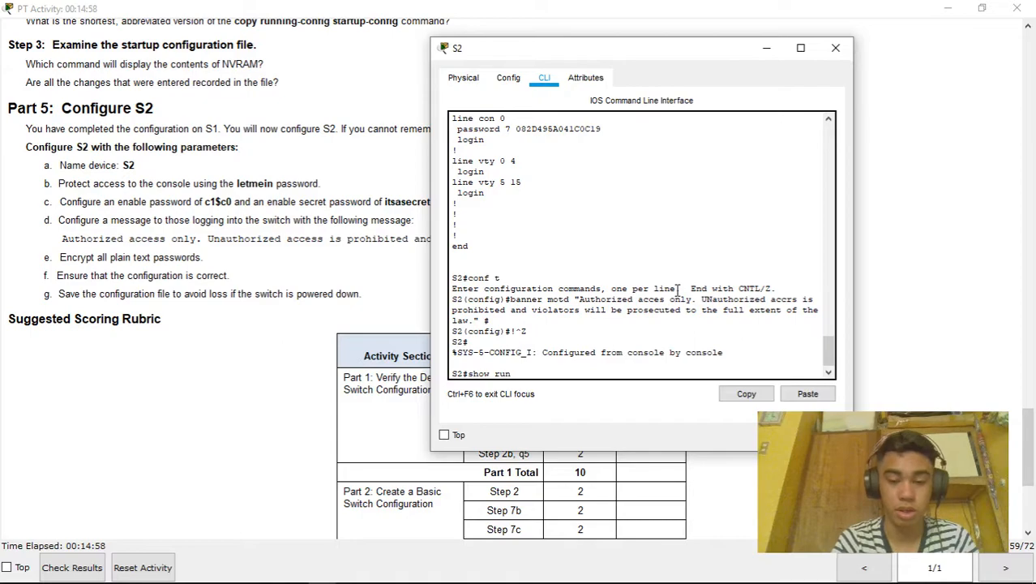
pyautogui.write('w run')
pyautogui.press('Return')
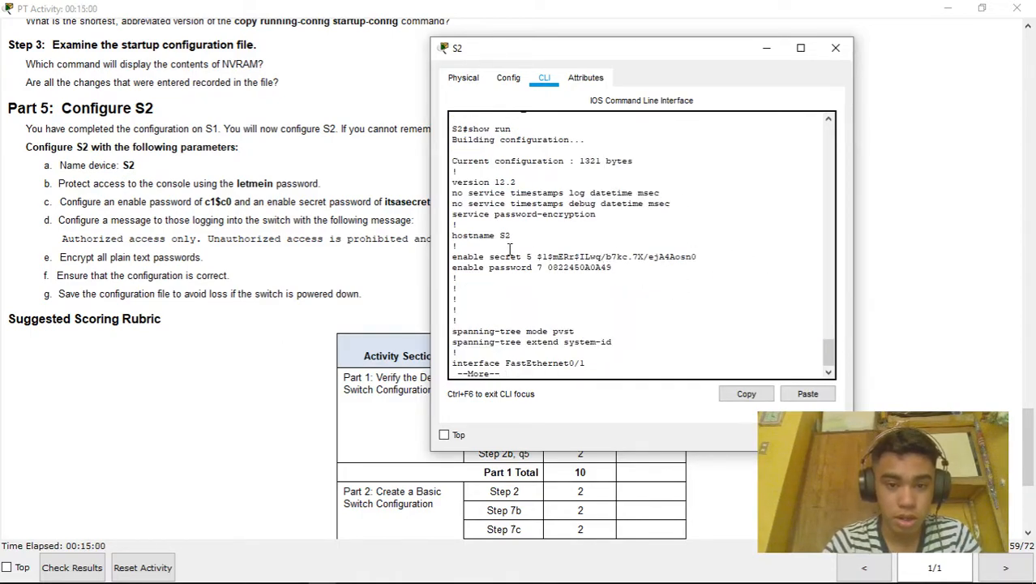
pyautogui.moveTo(514, 237); pyautogui.dragTo(641, 273)
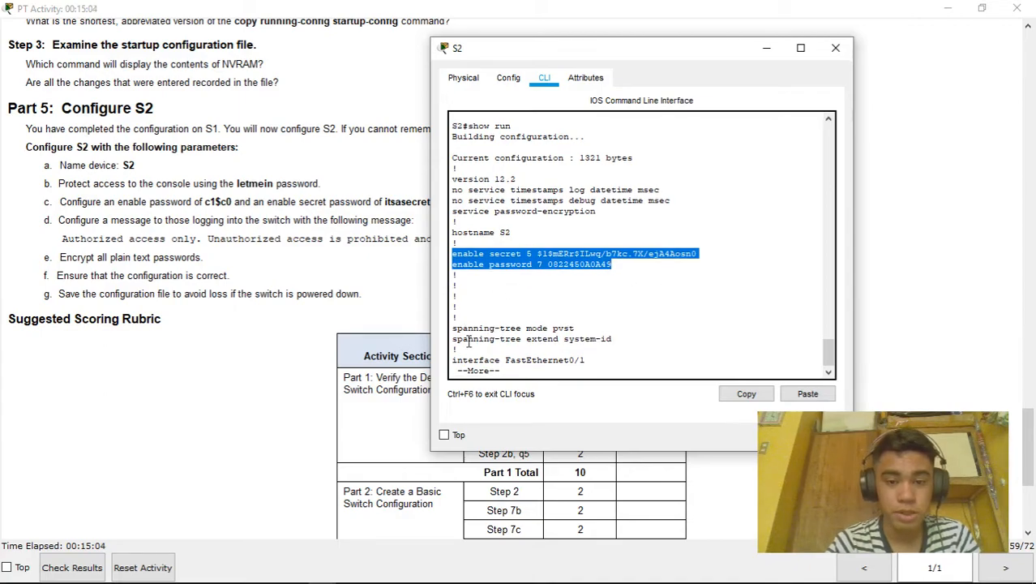
pyautogui.press('space')
pyautogui.press('space')
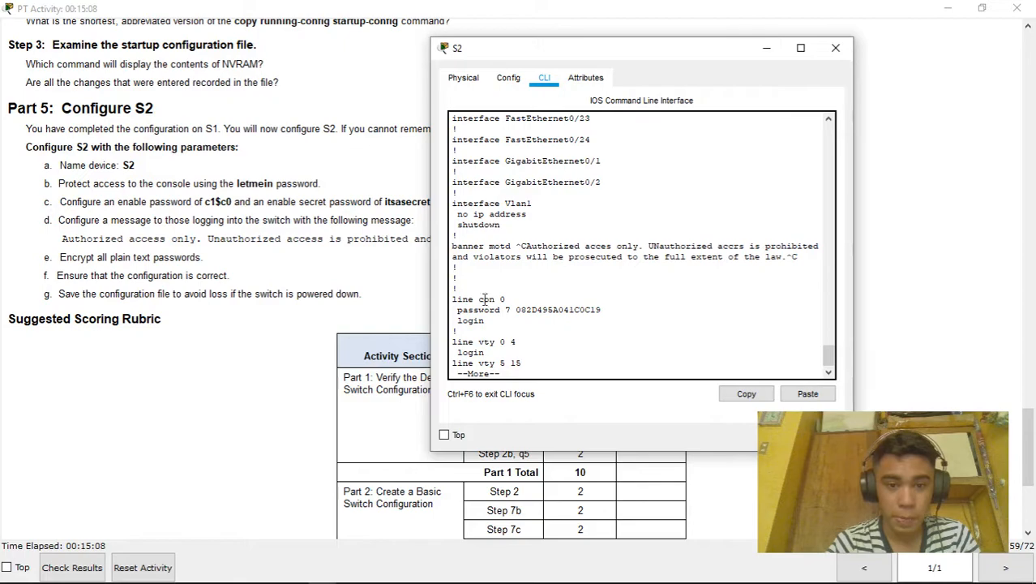
pyautogui.moveTo(463, 311); pyautogui.dragTo(477, 311)
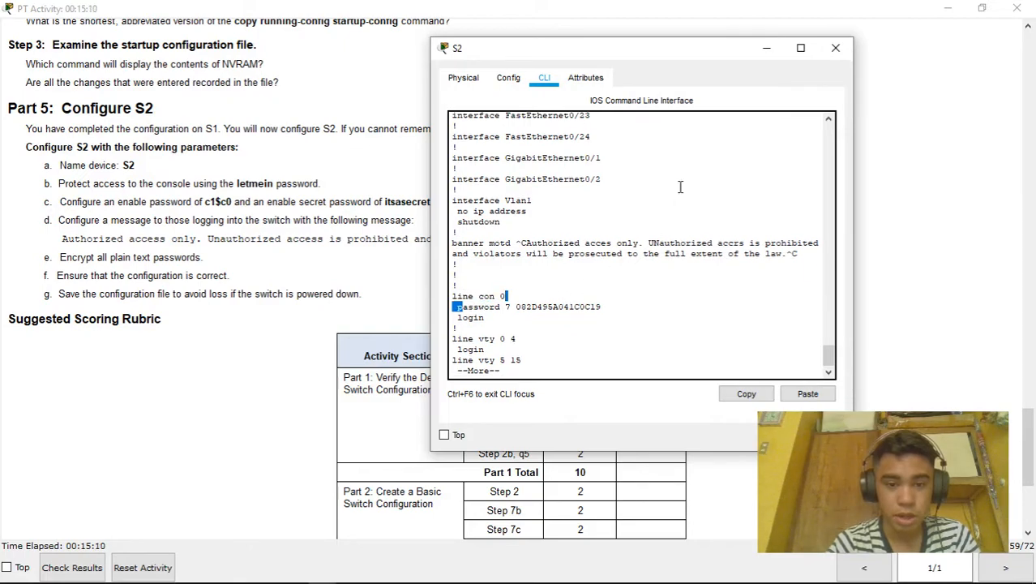
pyautogui.press('space')
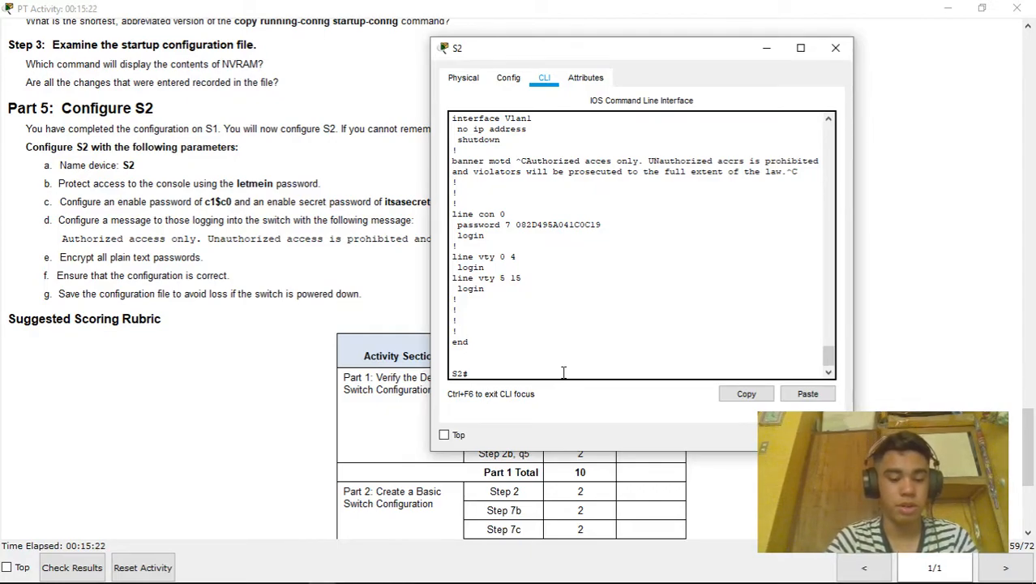
# Save S2's running configuration to startup-config with copy run start
pyautogui.write('p')
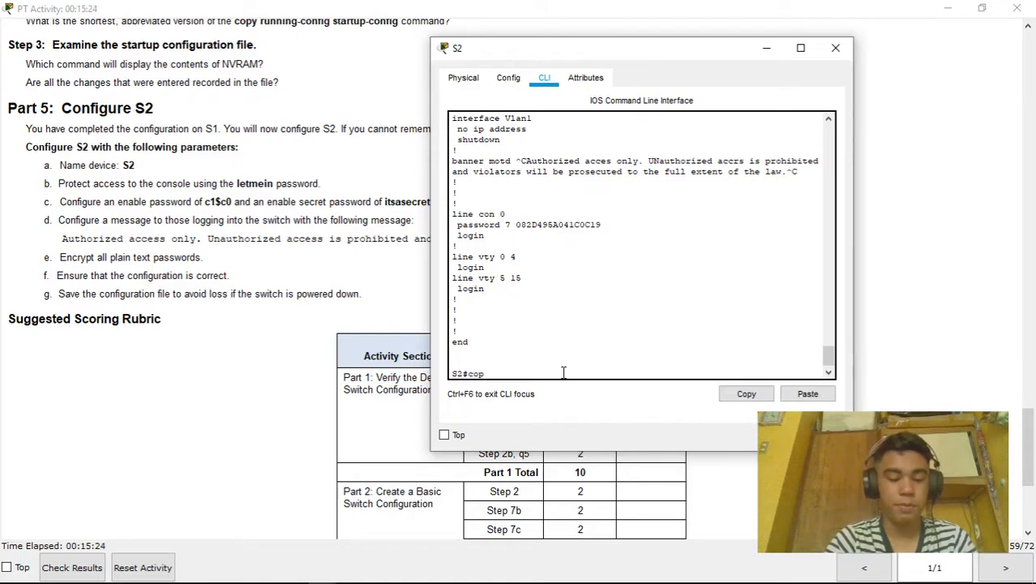
pyautogui.write('y run start')
pyautogui.press('Return')
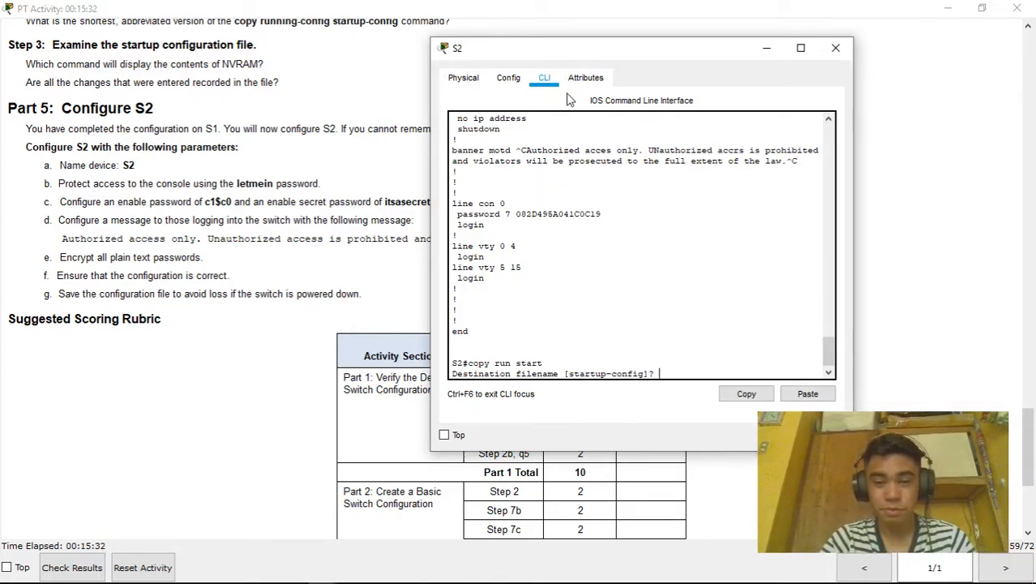
pyautogui.press('Return')
pyautogui.press('Return')
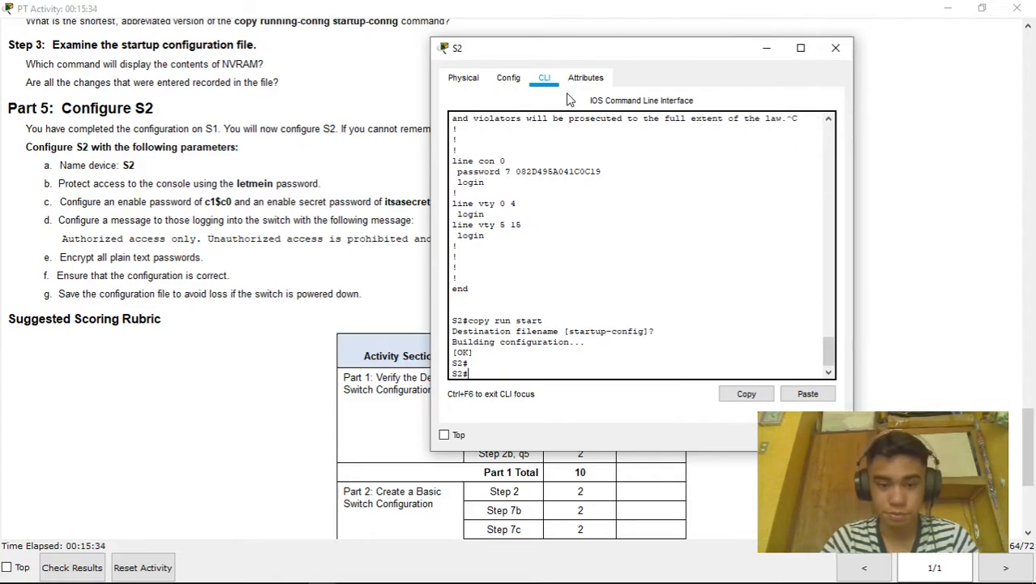
# List S2's saved startup configuration with show start to the end, then close S2's window
pyautogui.write('show start')
pyautogui.press('Return')
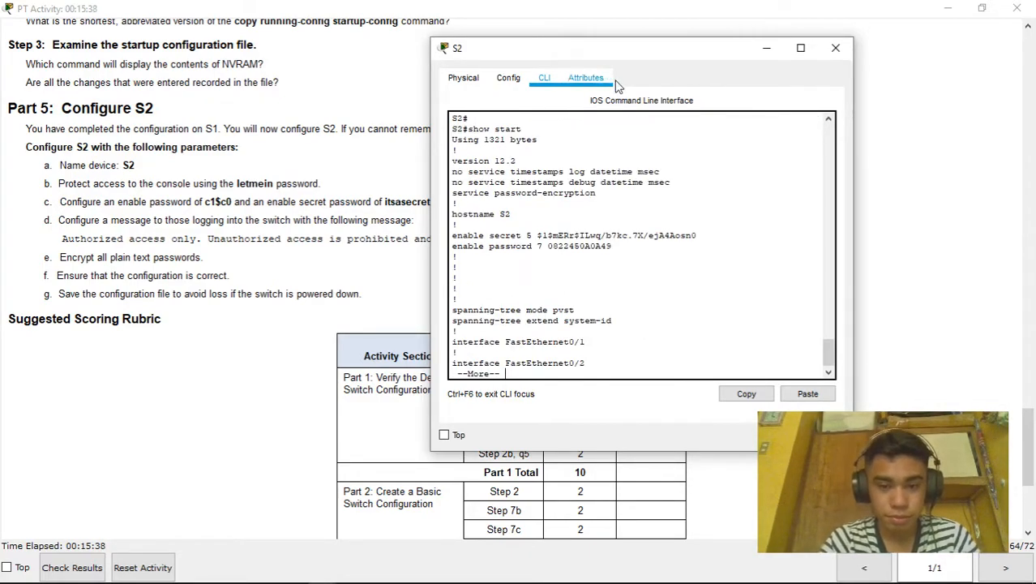
pyautogui.press('space')
pyautogui.press('space')
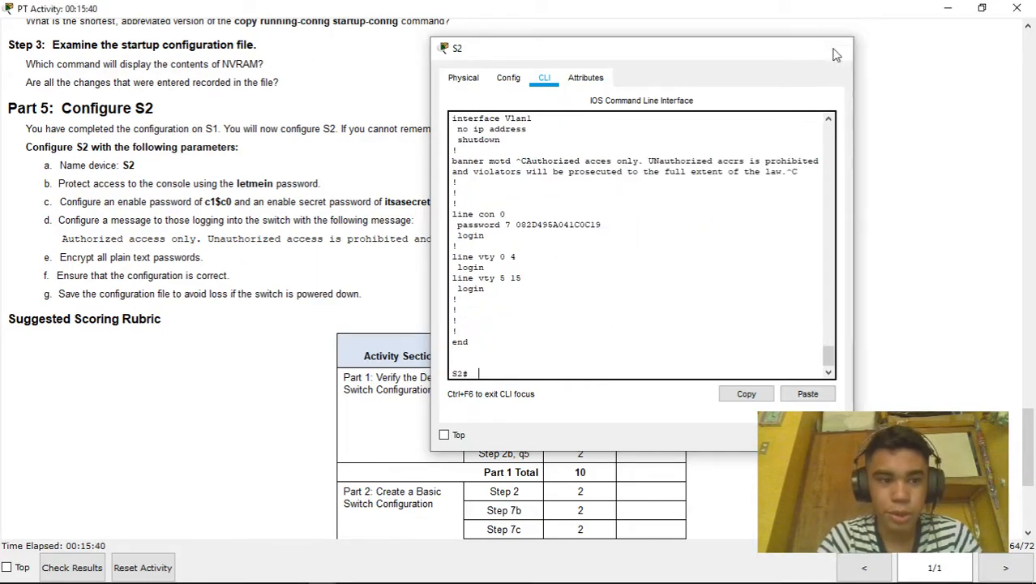
pyautogui.click(835, 48)
# Review the instructions and run Check Results, showing the activity incomplete with Syntax Checker feedback
pyautogui.scroll(-5, 735, 325)
pyautogui.scroll(20, 739, 292)
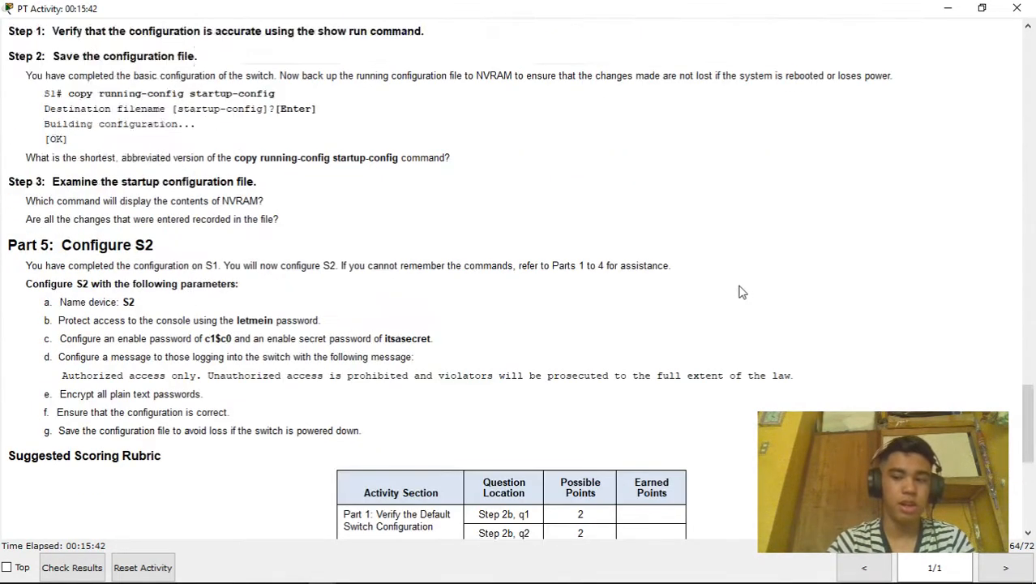
pyautogui.scroll(10, 723, 324)
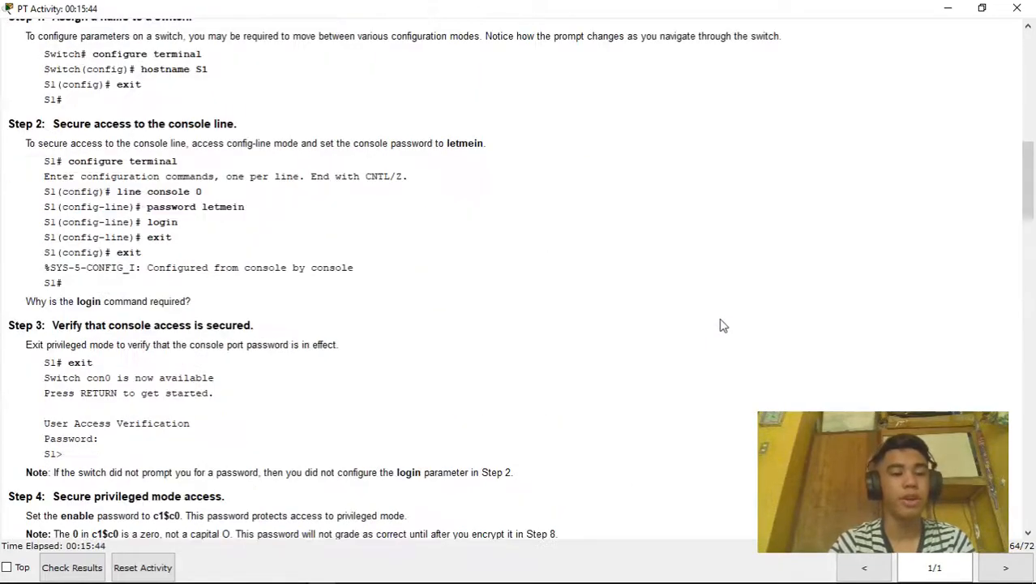
pyautogui.scroll(2, 749, 296)
pyautogui.scroll(4, 753, 305)
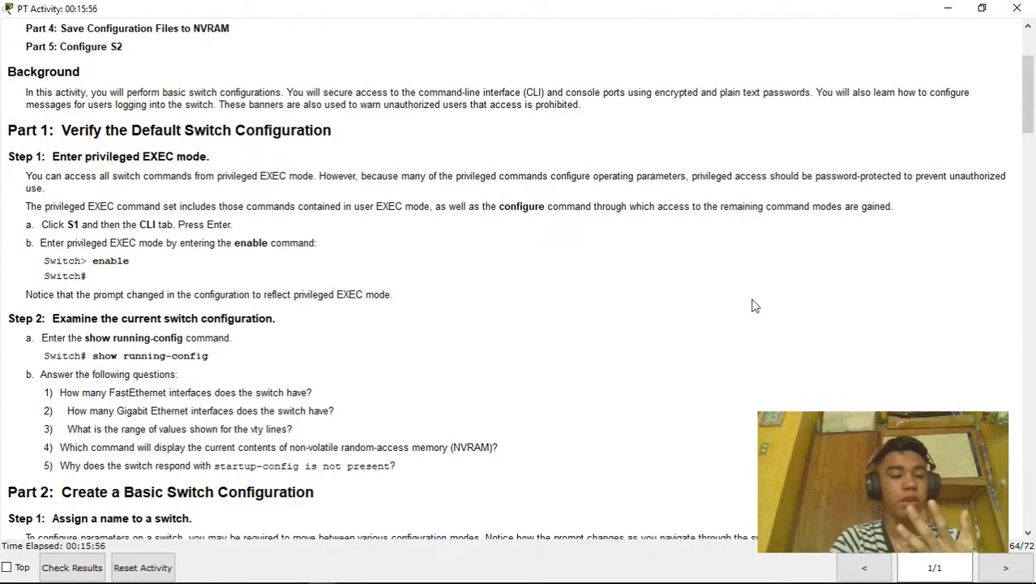
pyautogui.scroll(-7, 611, 261)
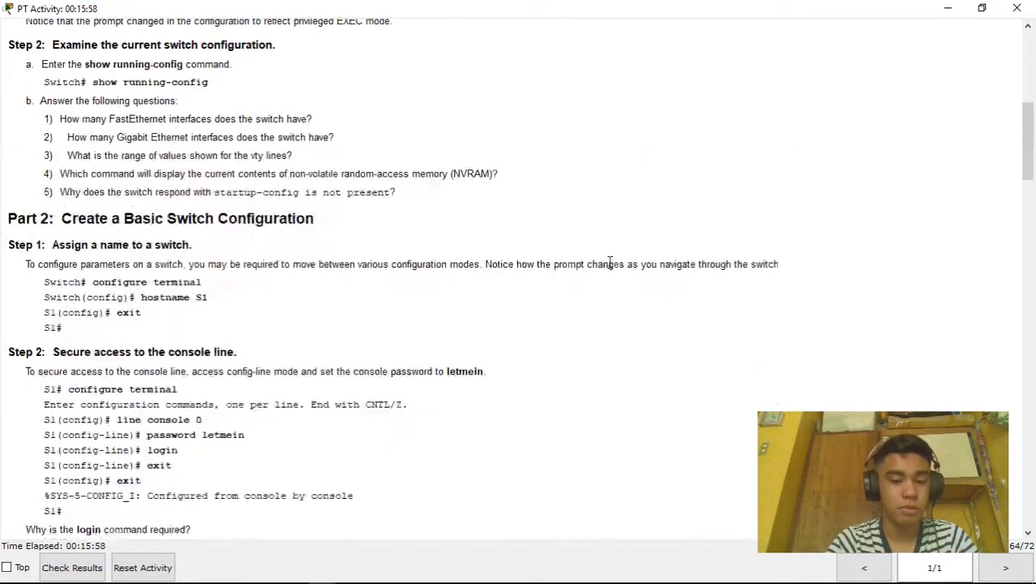
pyautogui.scroll(-10, 543, 249)
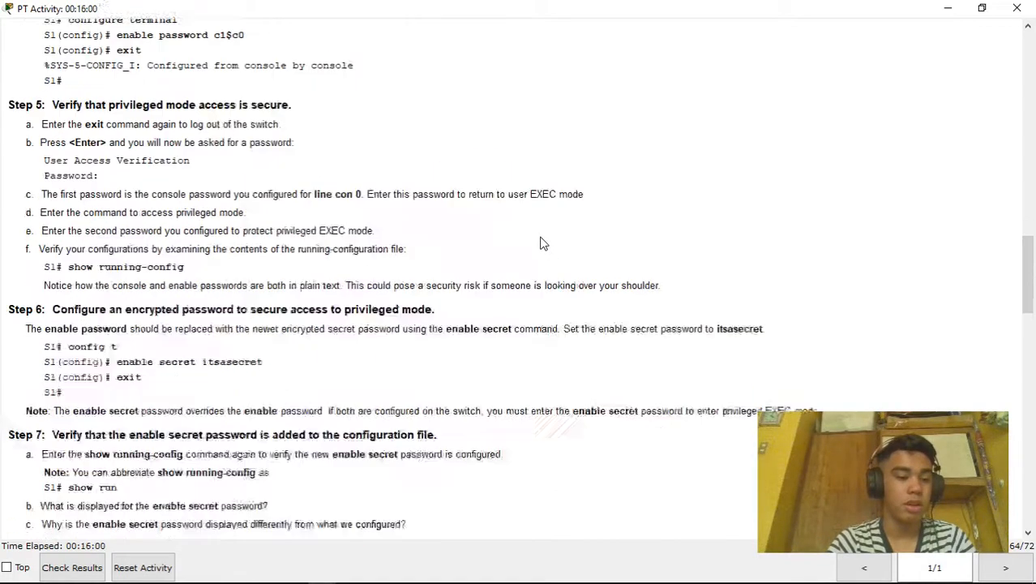
pyautogui.scroll(-3, 544, 240)
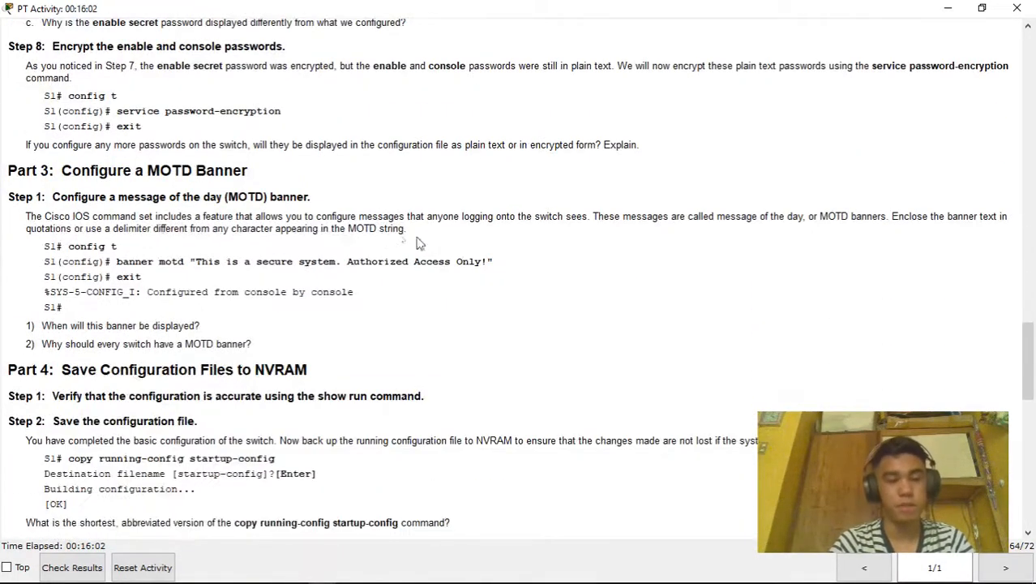
pyautogui.click(72, 567)
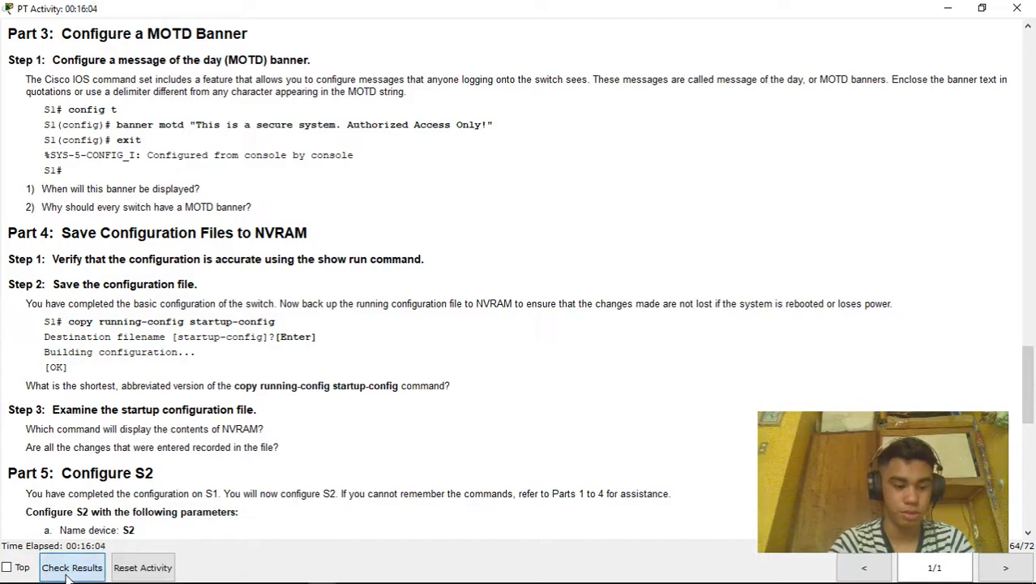
pyautogui.hotkey('alt', 'Tab')
pyautogui.hotkey('alt', 'Tab')
pyautogui.hotkey('alt', 'Tab')
pyautogui.hotkey('alt', 'Tab')
pyautogui.hotkey('alt', 'Tab')
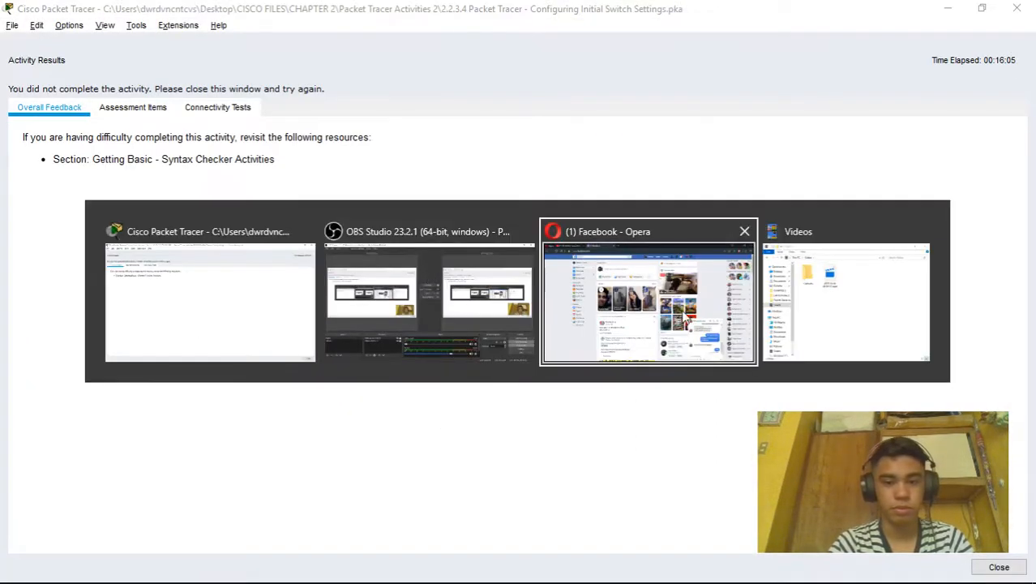